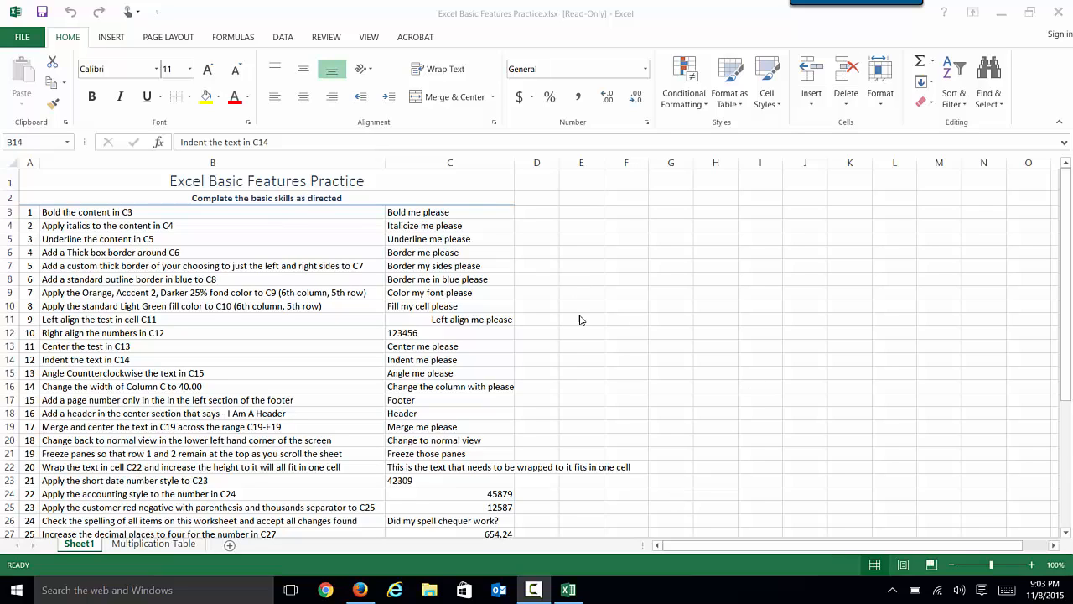
Step: Bold the content of cell C3
left_click(1032, 565)
left_click(1032, 565)
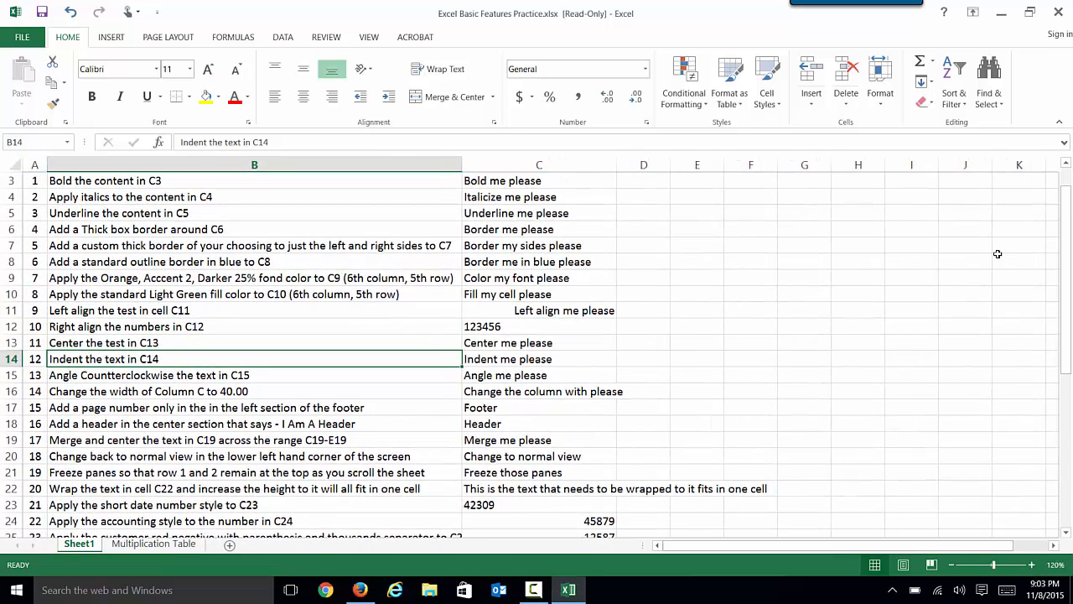
left_click(1065, 163)
left_click(1065, 164)
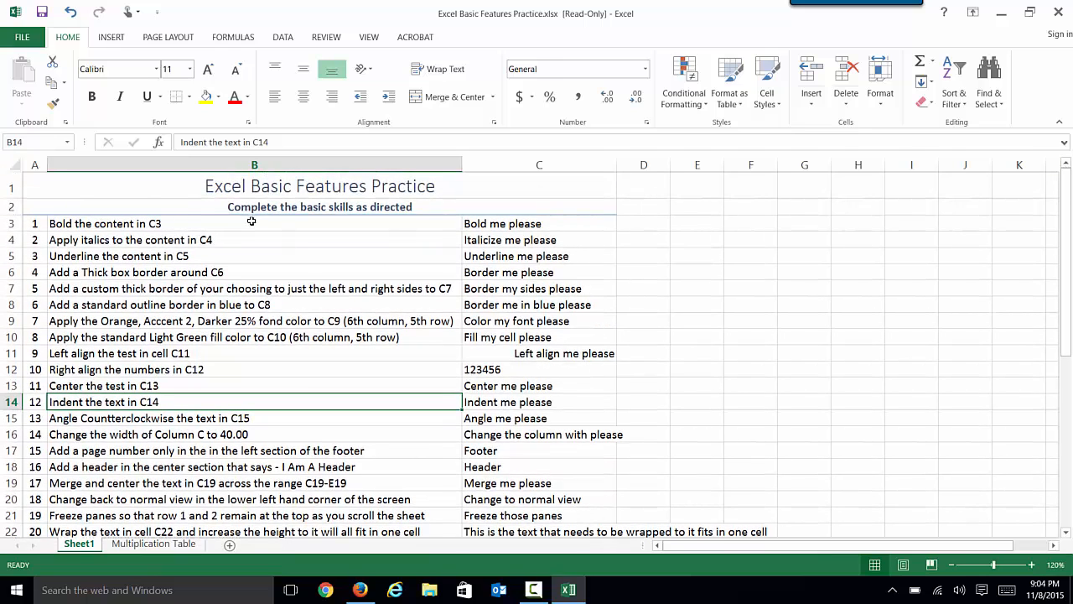
left_click(496, 227)
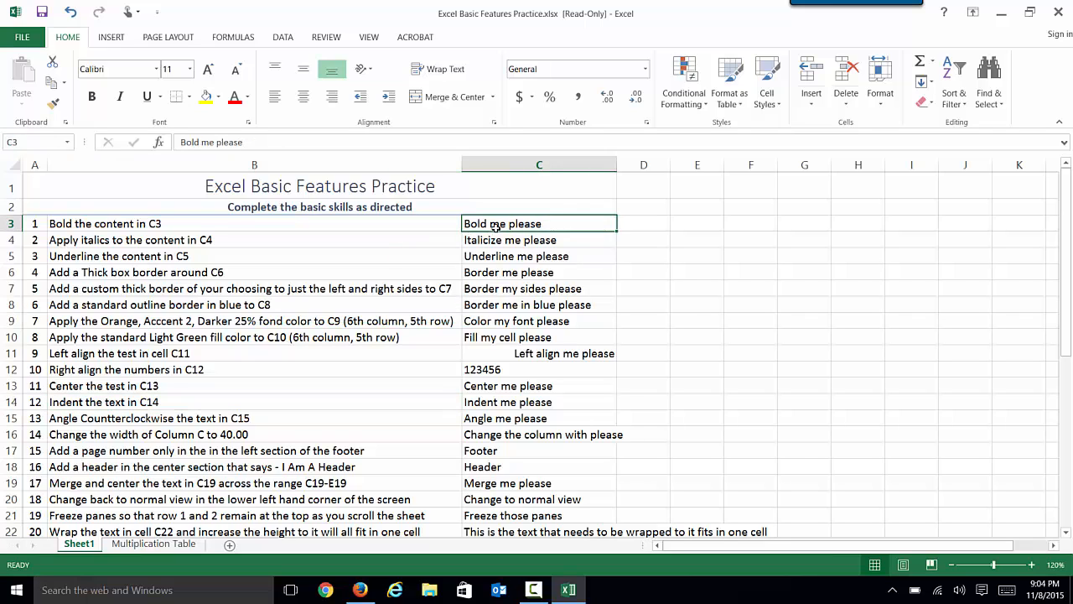
key("ctrl+b")
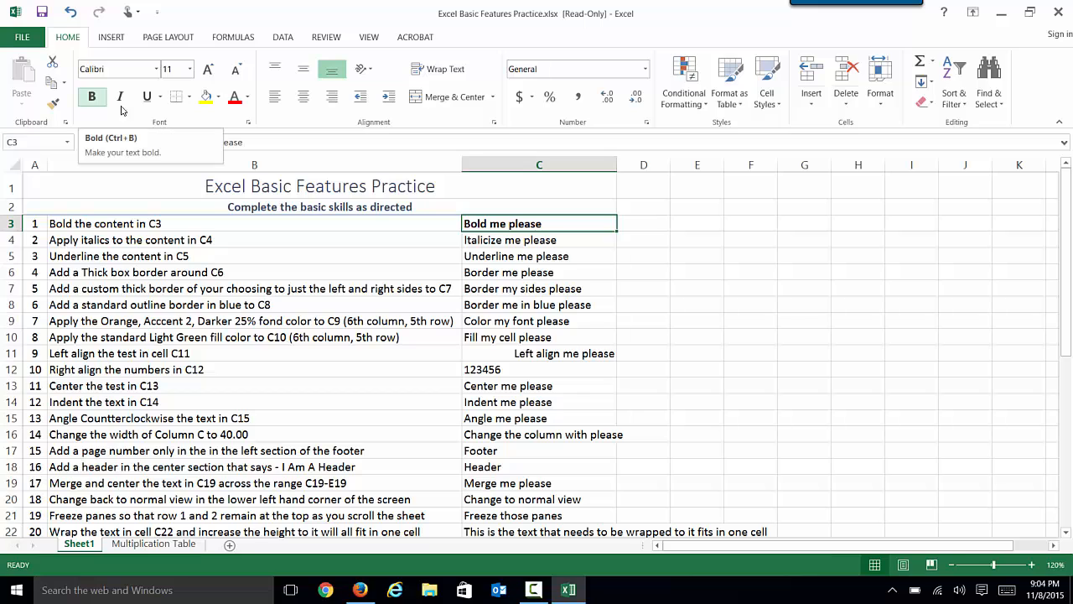
Step: Italicize the content of cell C4 and underline the content of cell C5
left_click(488, 240)
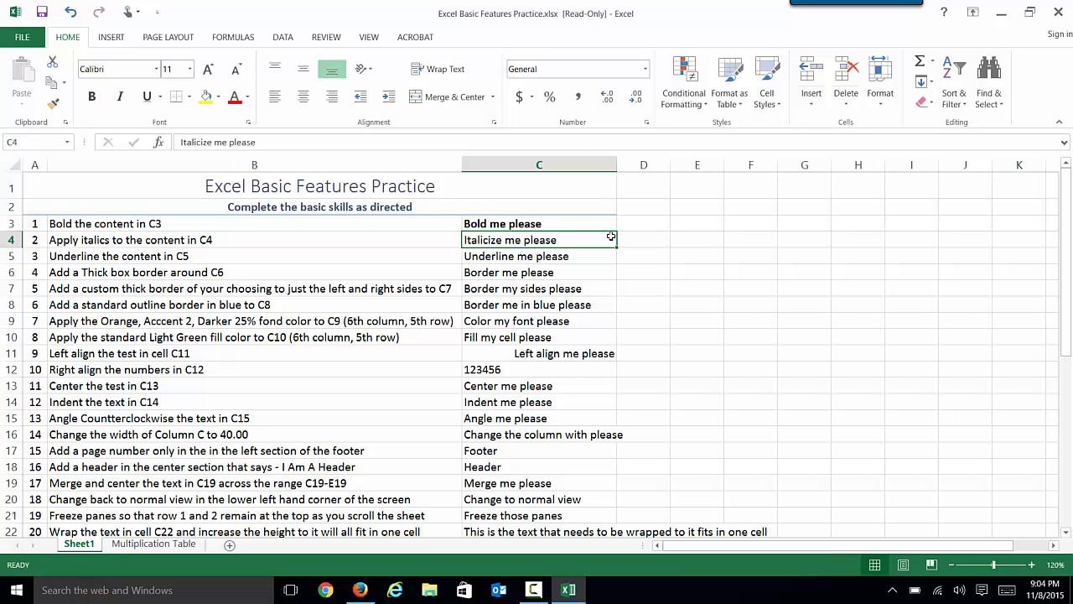
key("ctrl+i")
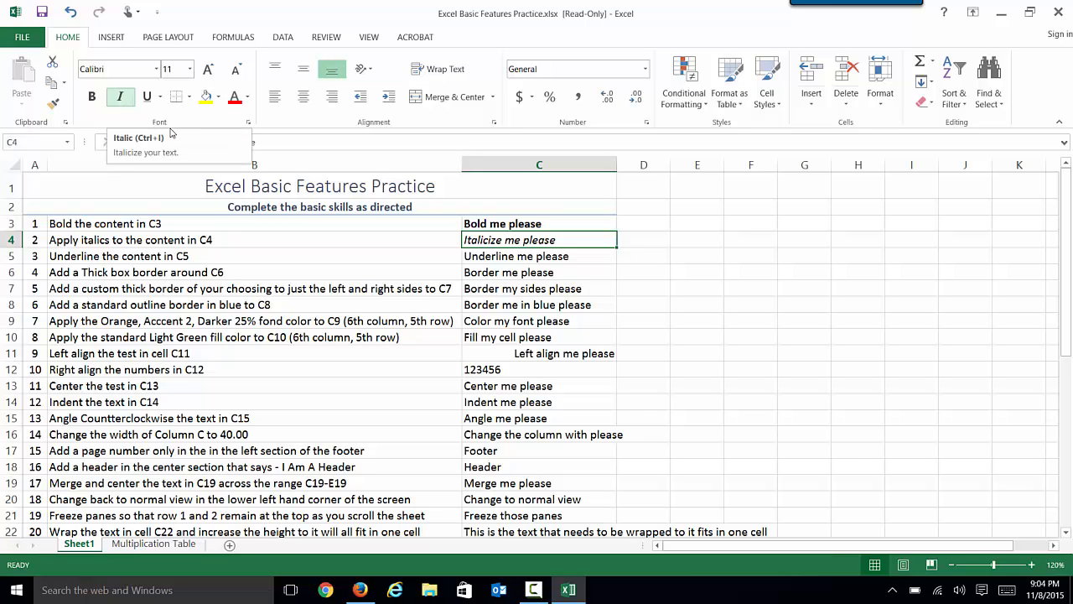
left_click(511, 260)
key("ctrl+u")
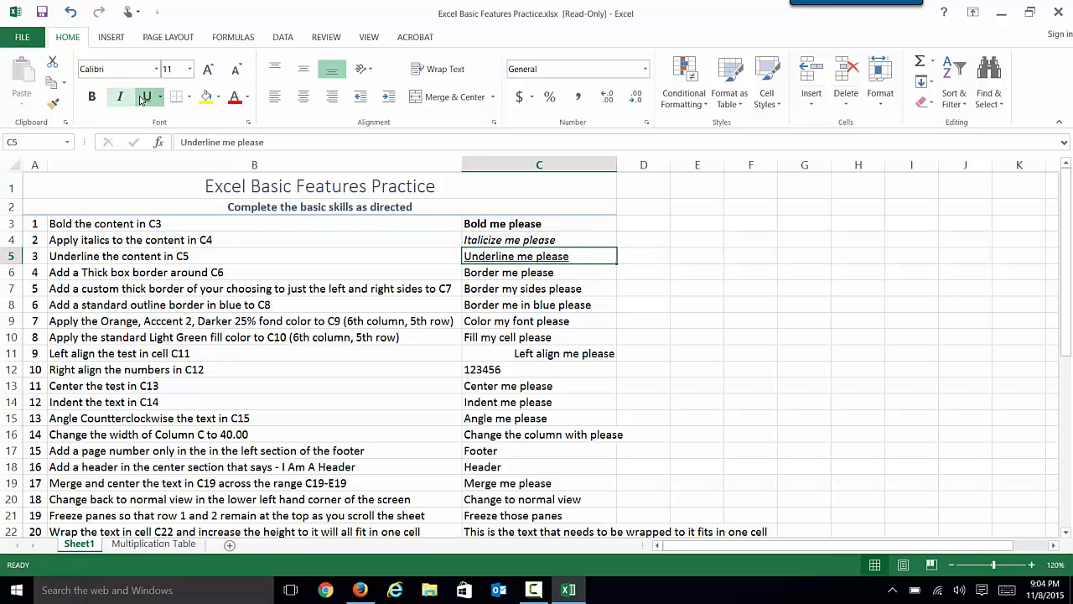
Step: Add a Thick Box Border around cell C6
left_click(516, 276)
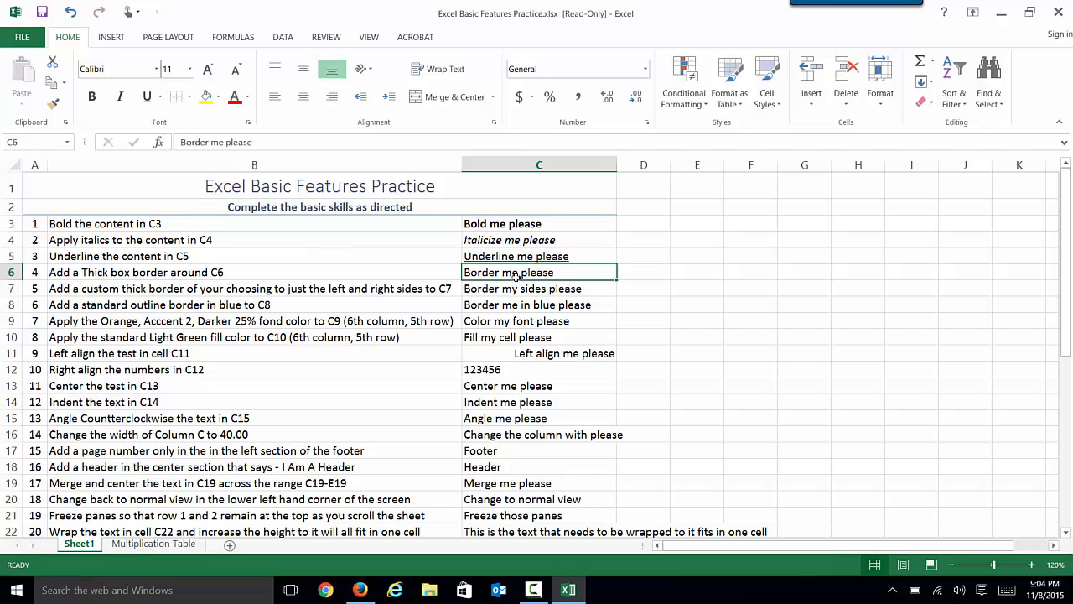
left_click(189, 97)
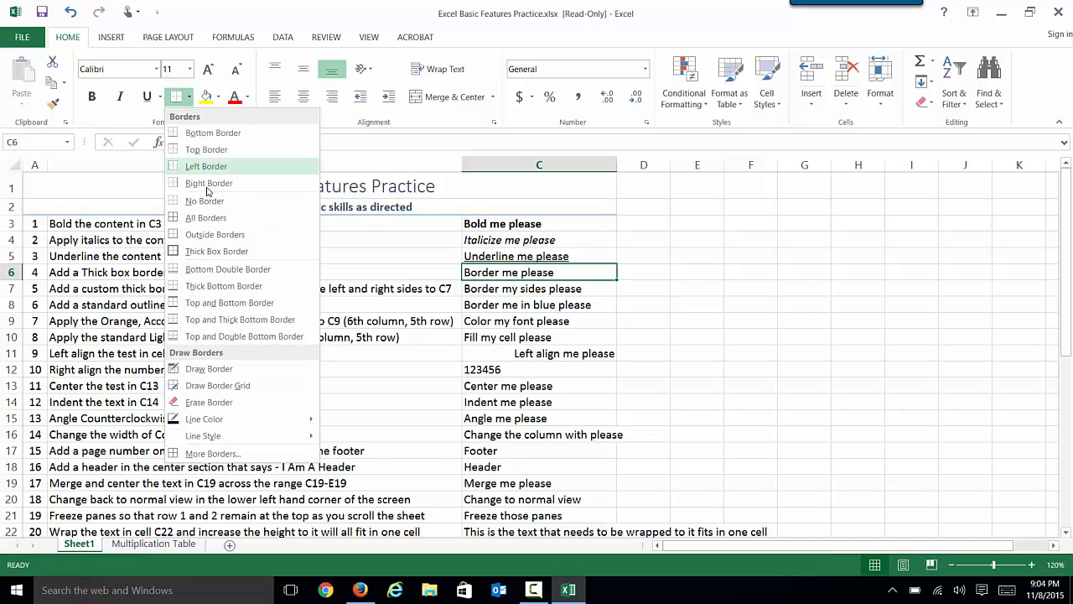
left_click(208, 252)
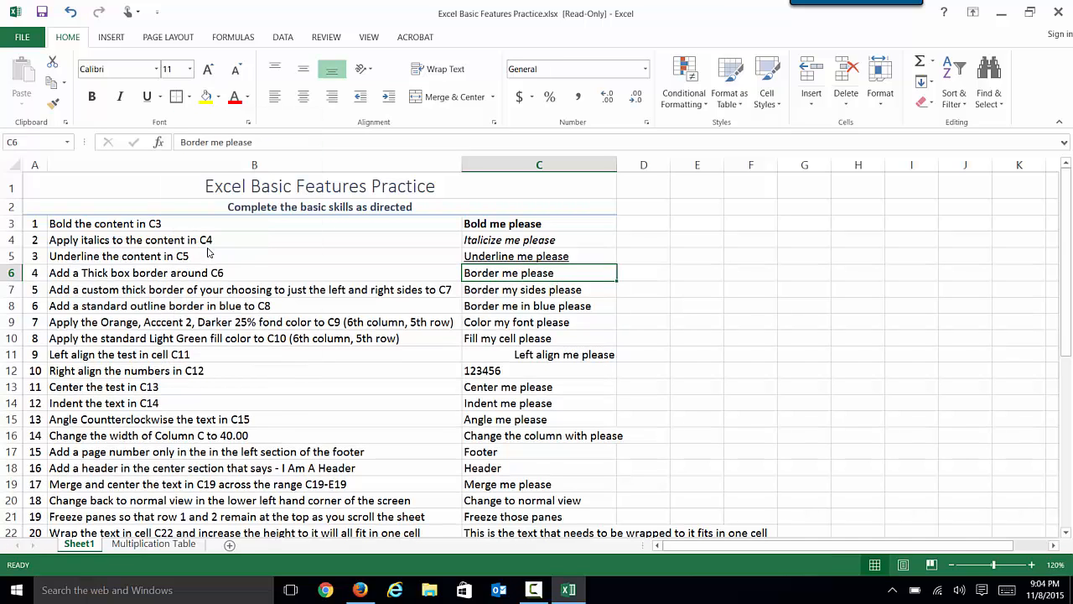
left_click(621, 301)
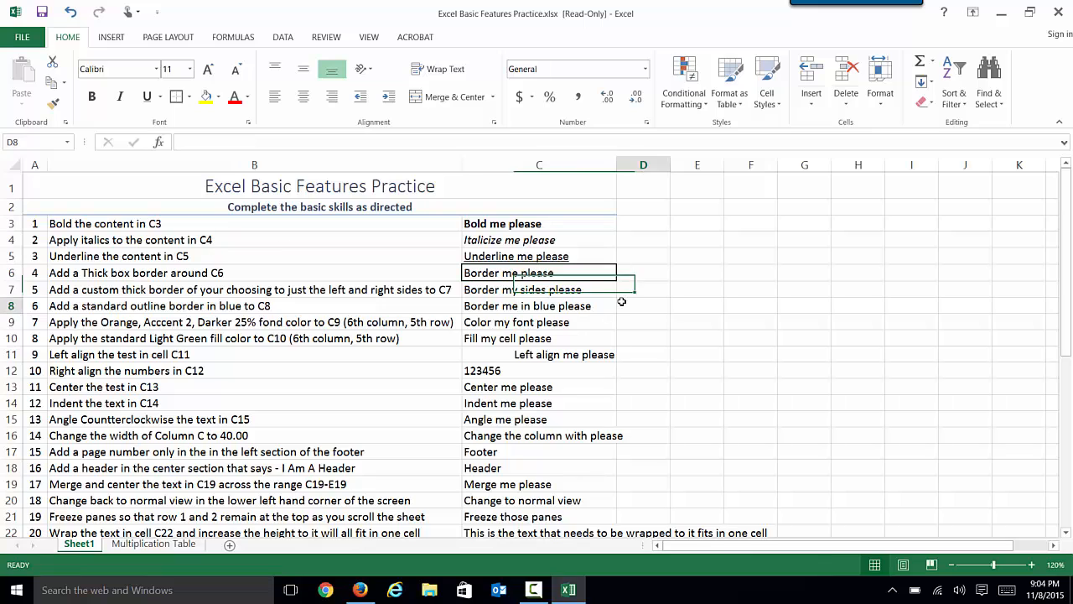
Step: Apply a custom thick border to only the left and right sides of cell C7
left_click(570, 289)
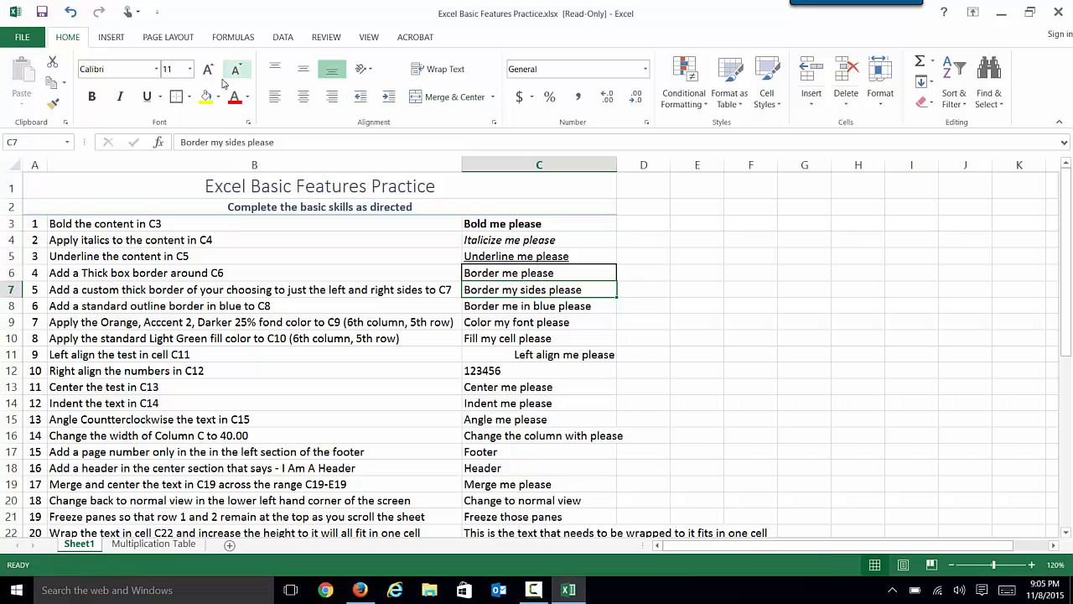
left_click(189, 96)
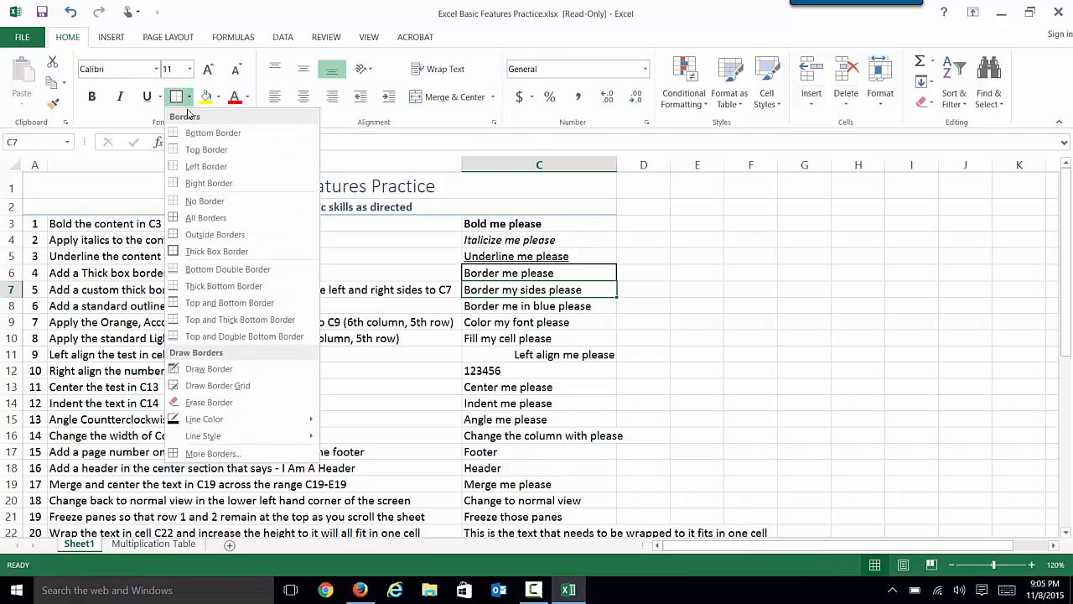
left_click(231, 457)
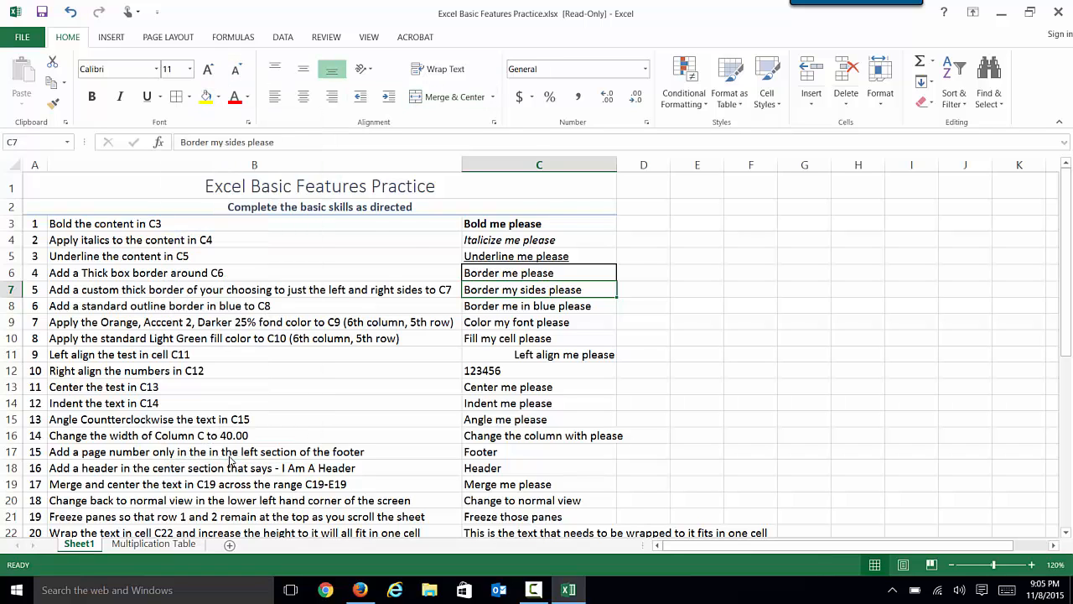
left_click(438, 251)
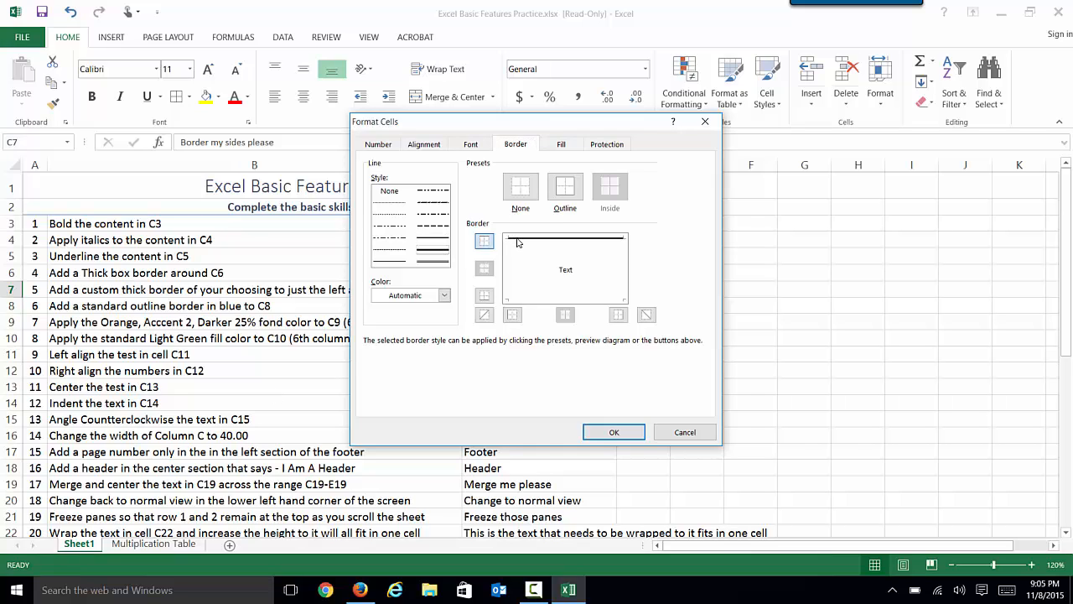
left_click(485, 241)
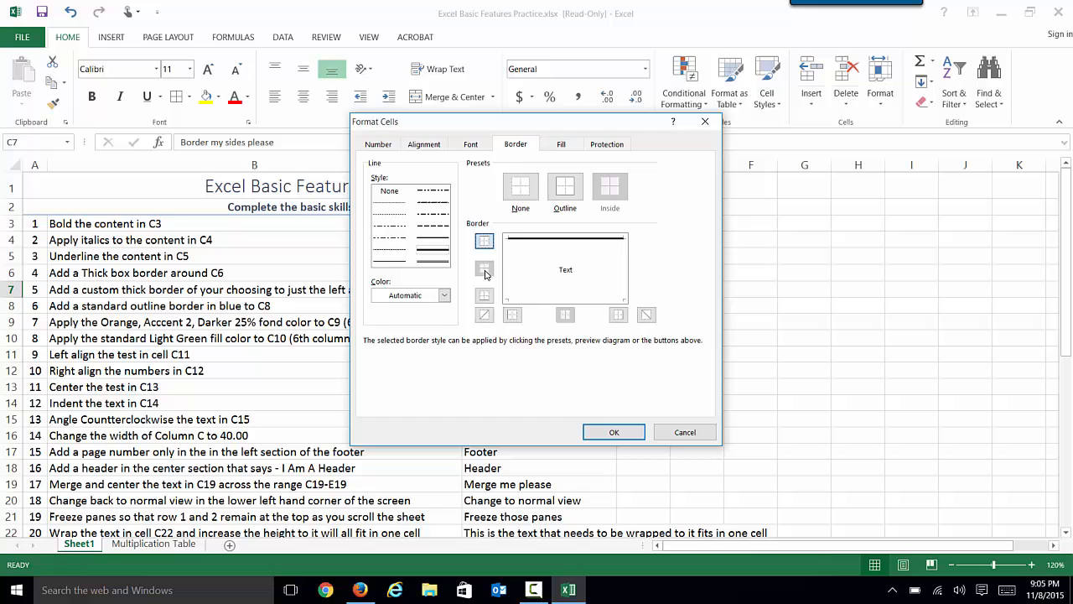
left_click(512, 314)
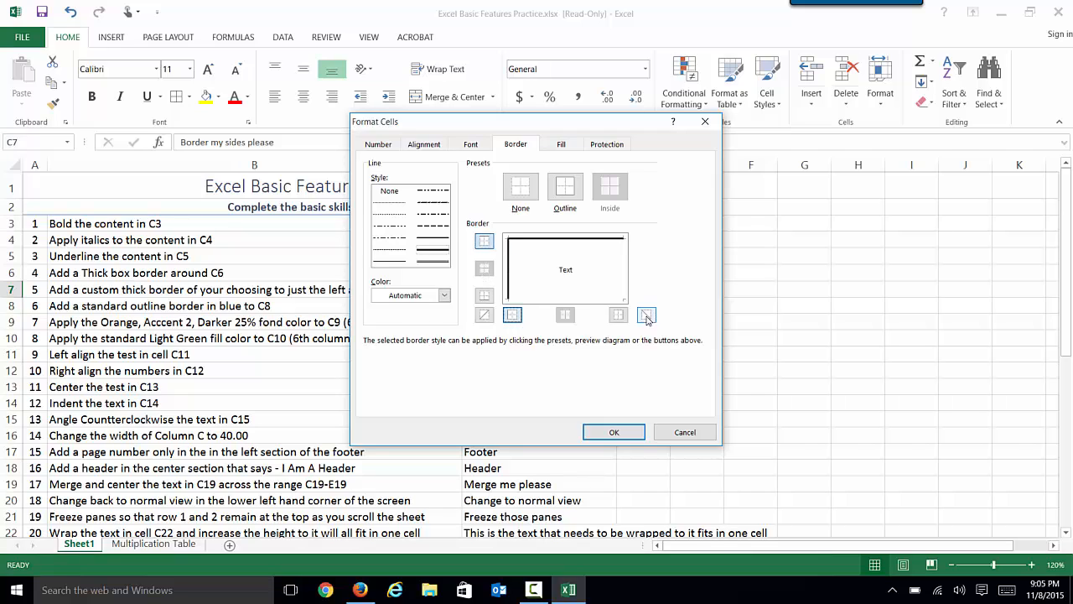
left_click(619, 316)
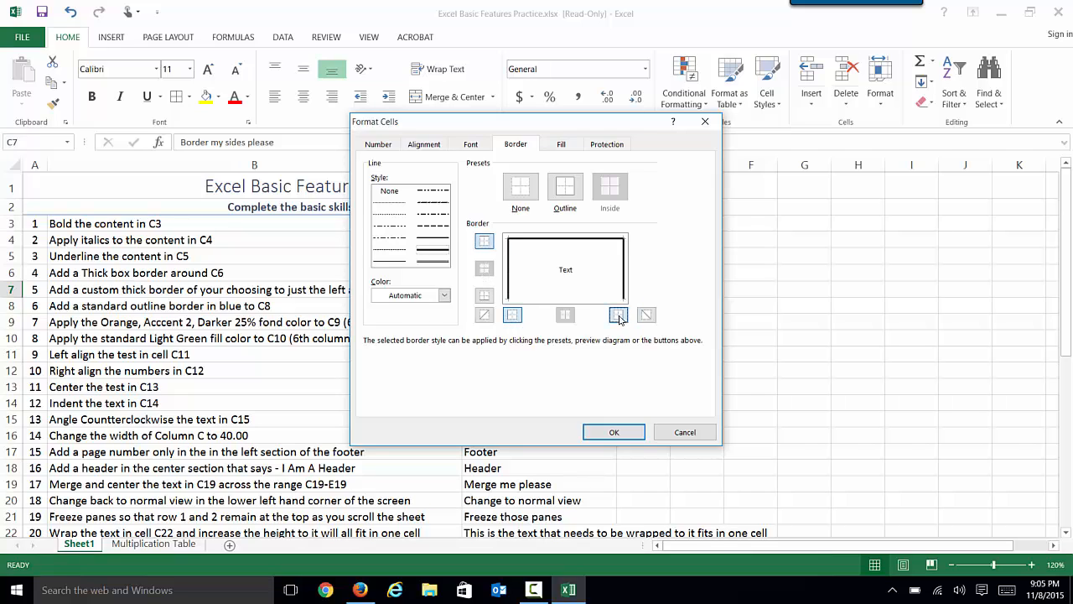
left_click(486, 242)
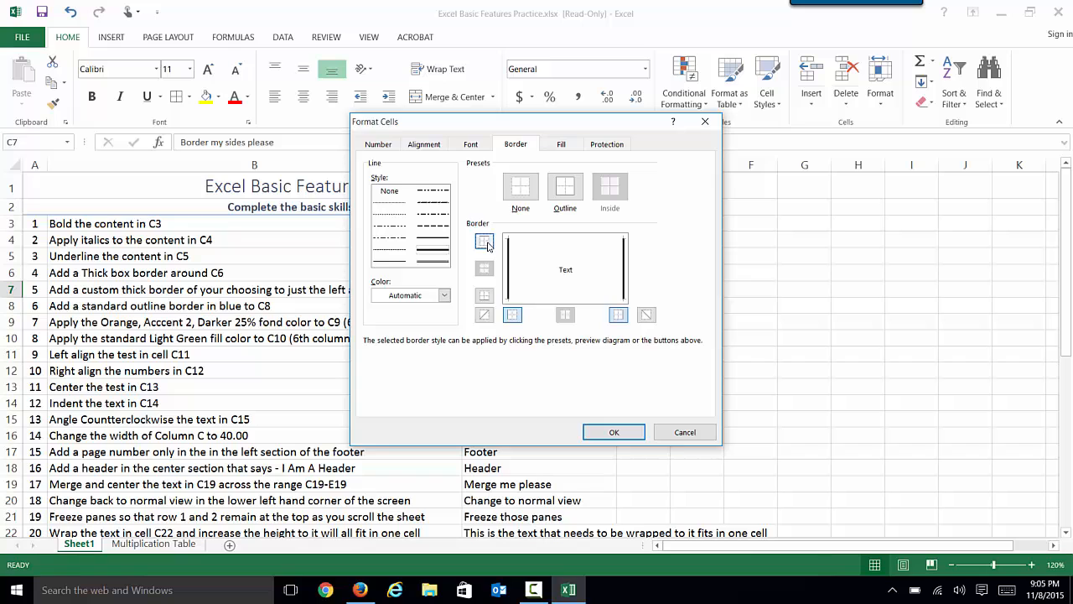
left_click(613, 432)
left_click(675, 321)
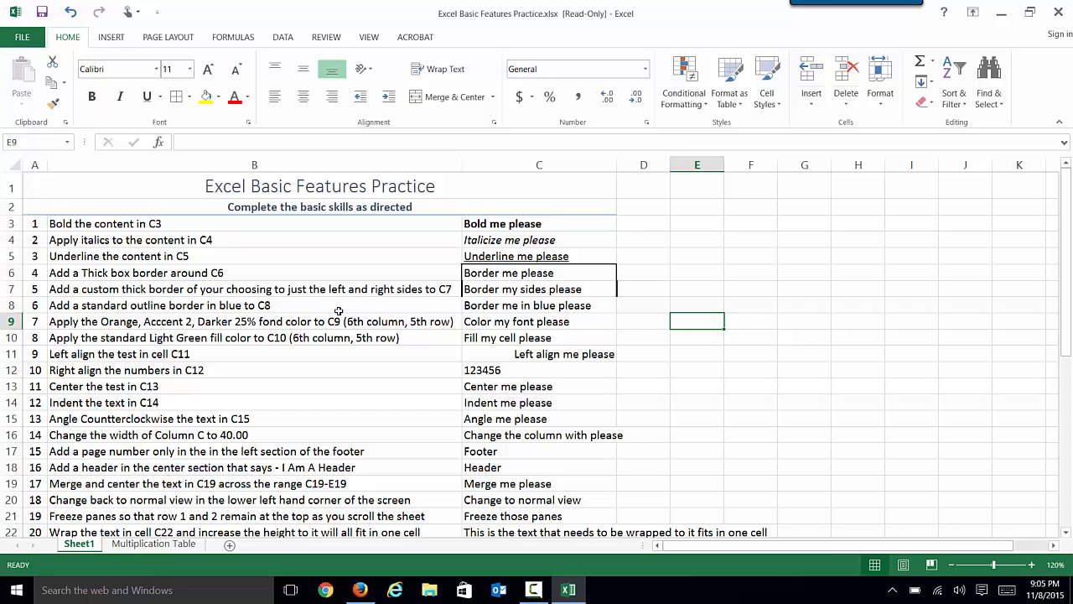
Step: Apply a thin outline border to cell C8 in a blue theme color
left_click(485, 306)
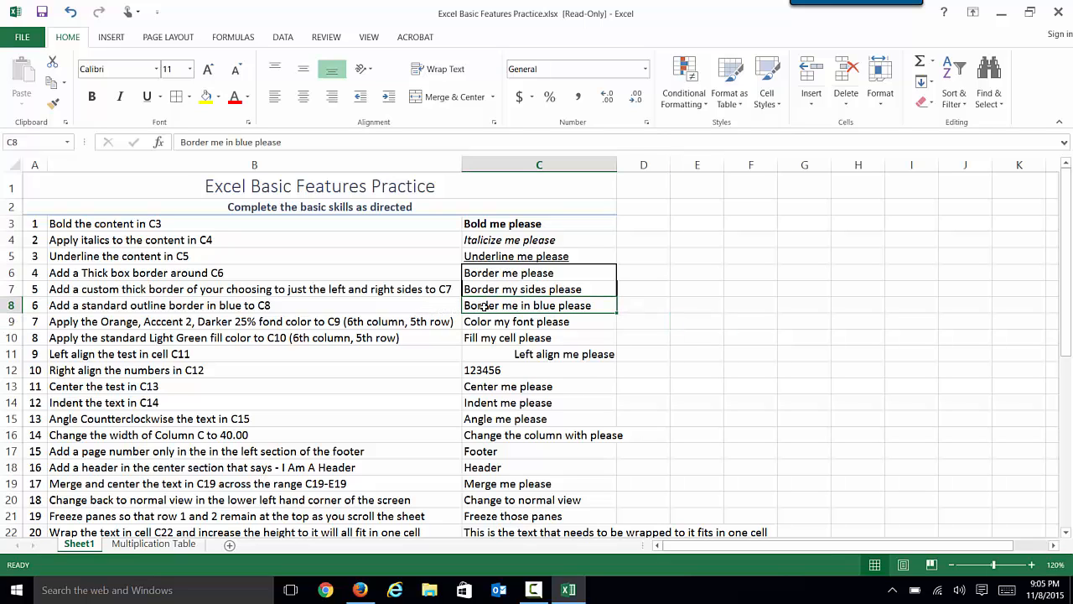
left_click(191, 97)
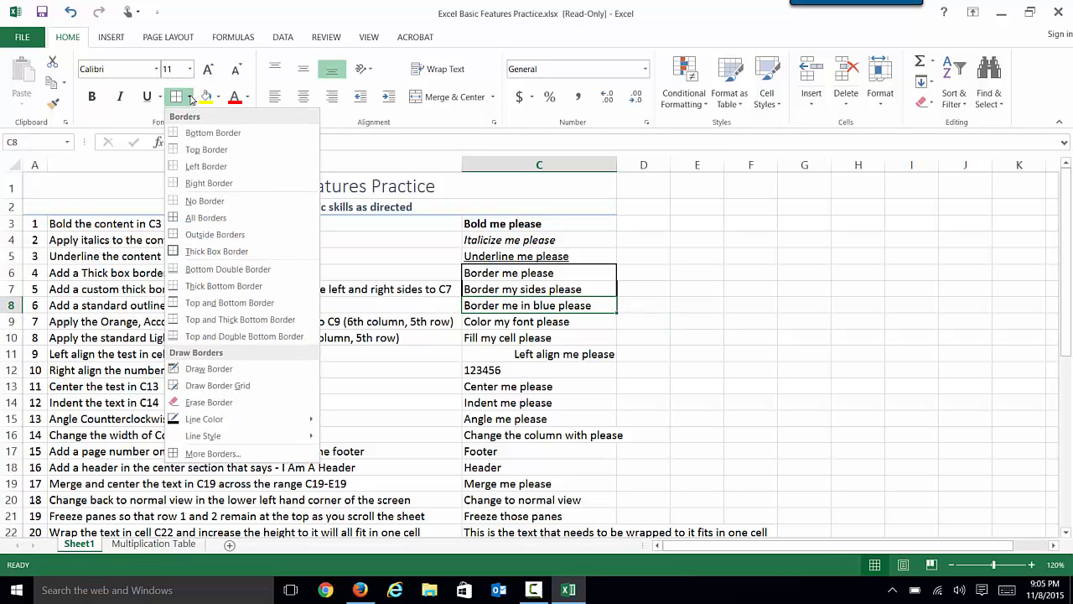
left_click(204, 453)
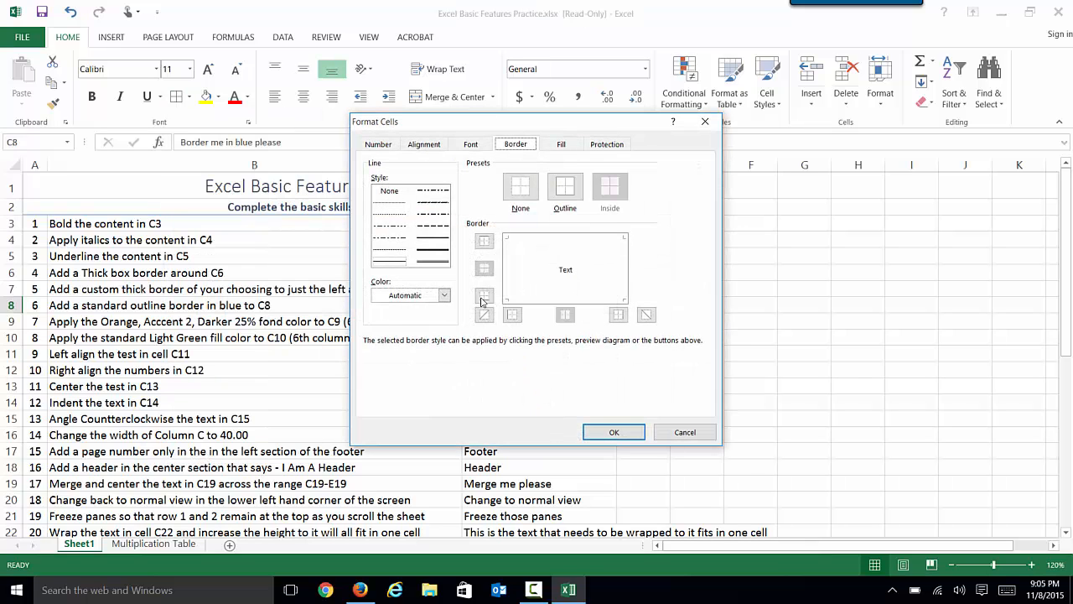
left_click(444, 297)
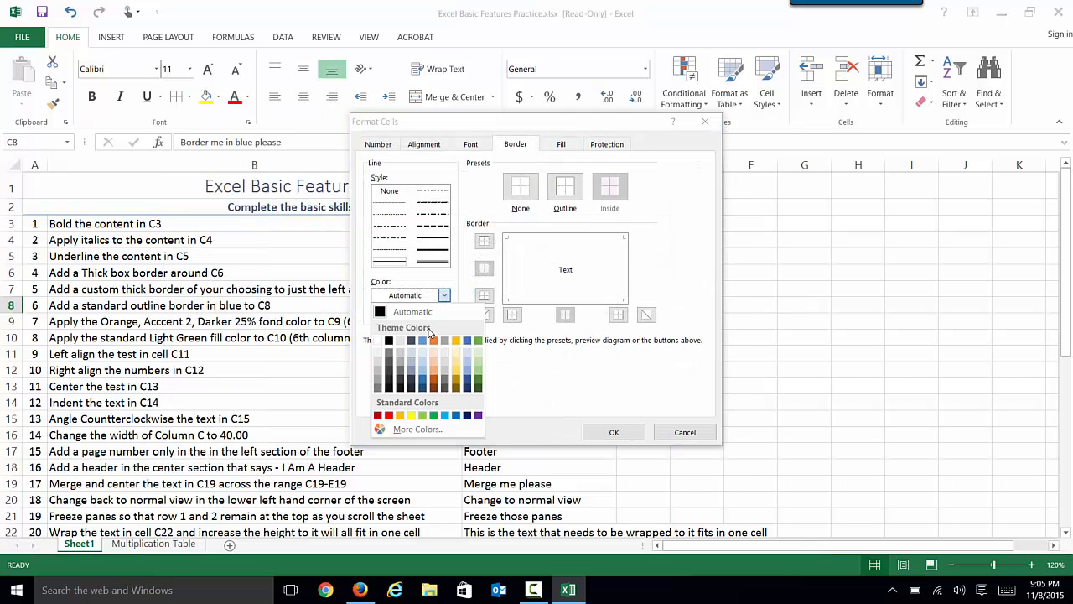
left_click(423, 383)
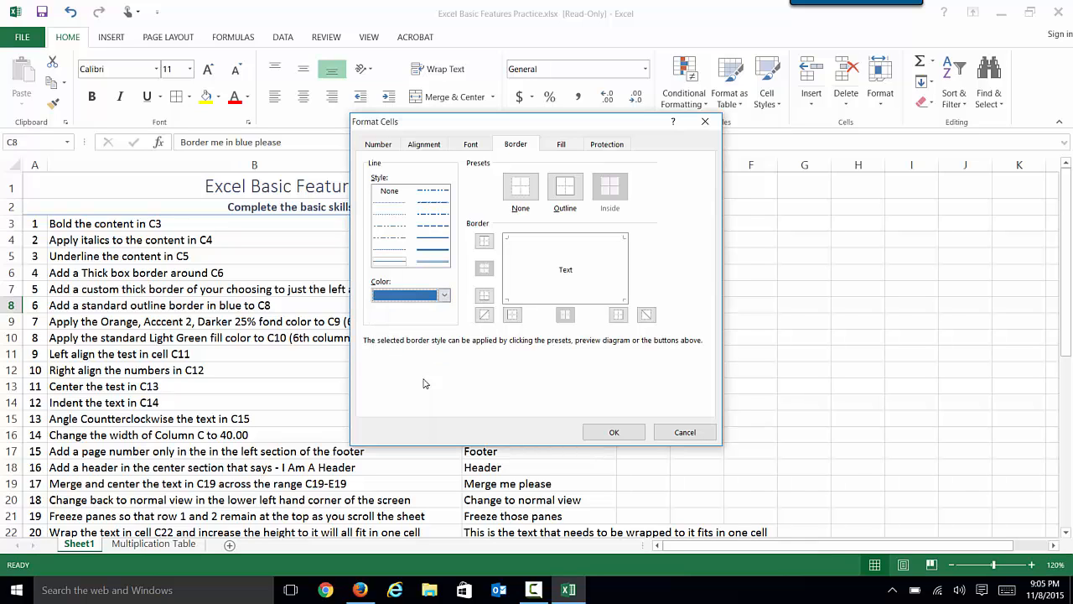
left_click(567, 189)
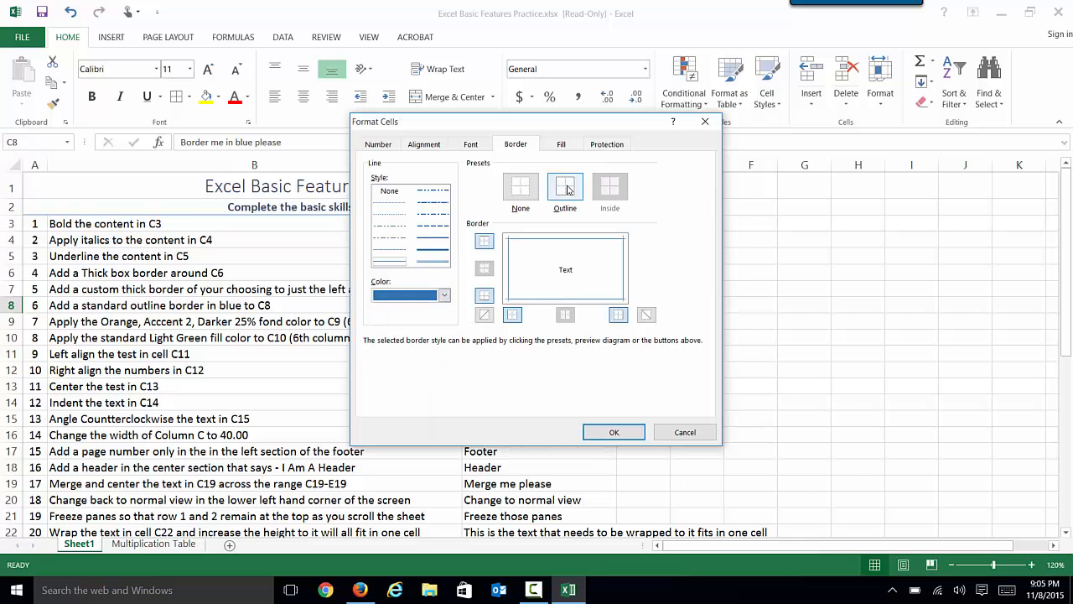
left_click(632, 438)
left_click(683, 350)
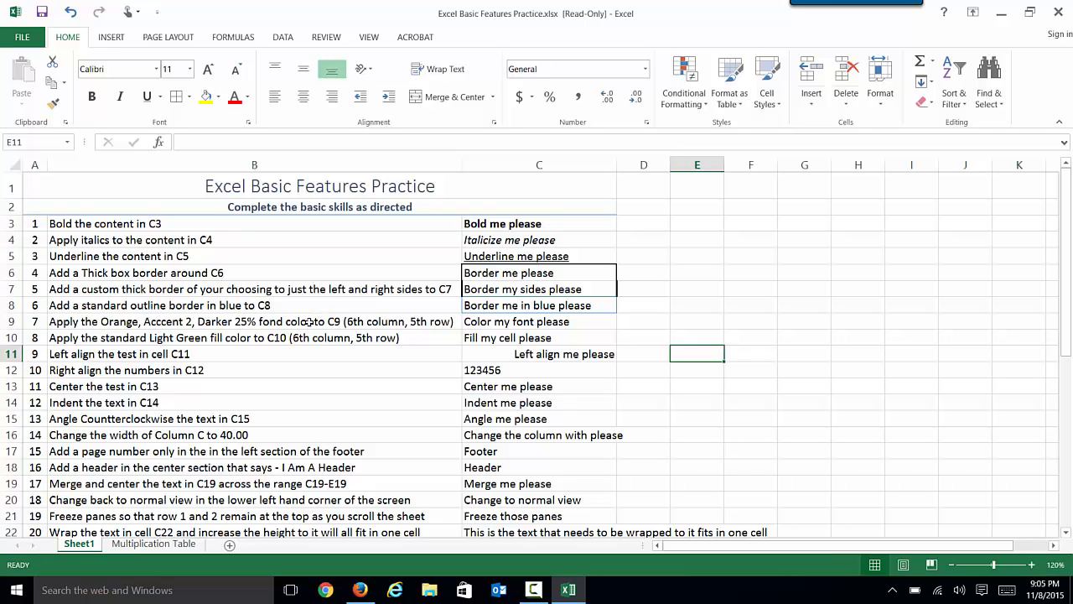
Step: Correct "fond" to "font" in cell B9 and apply the Orange, Accent 2, Darker 25% font color to cell C9
double_click(282, 322)
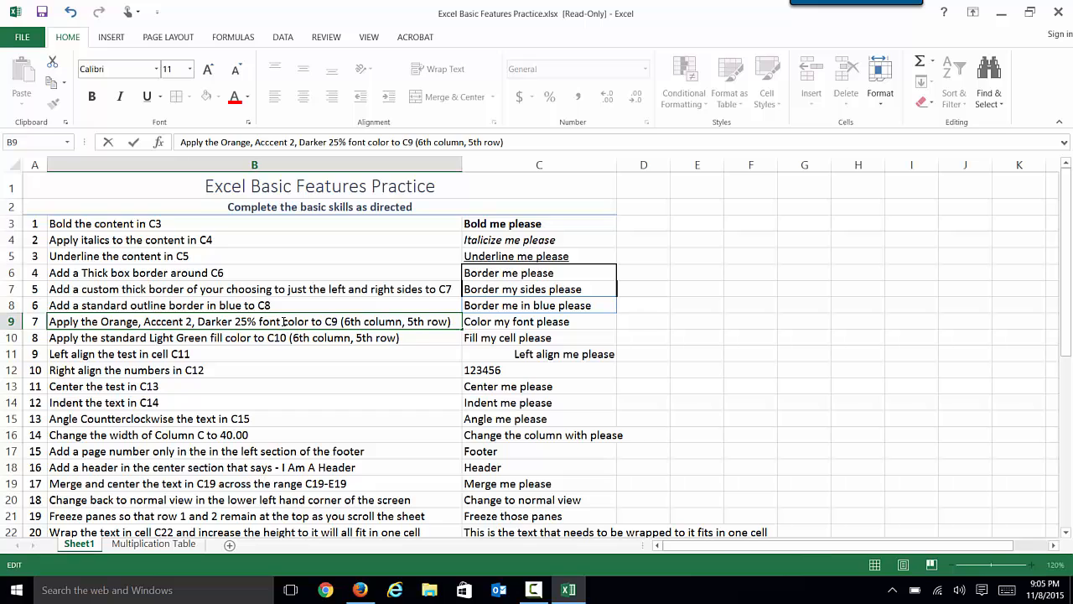
left_click(501, 322)
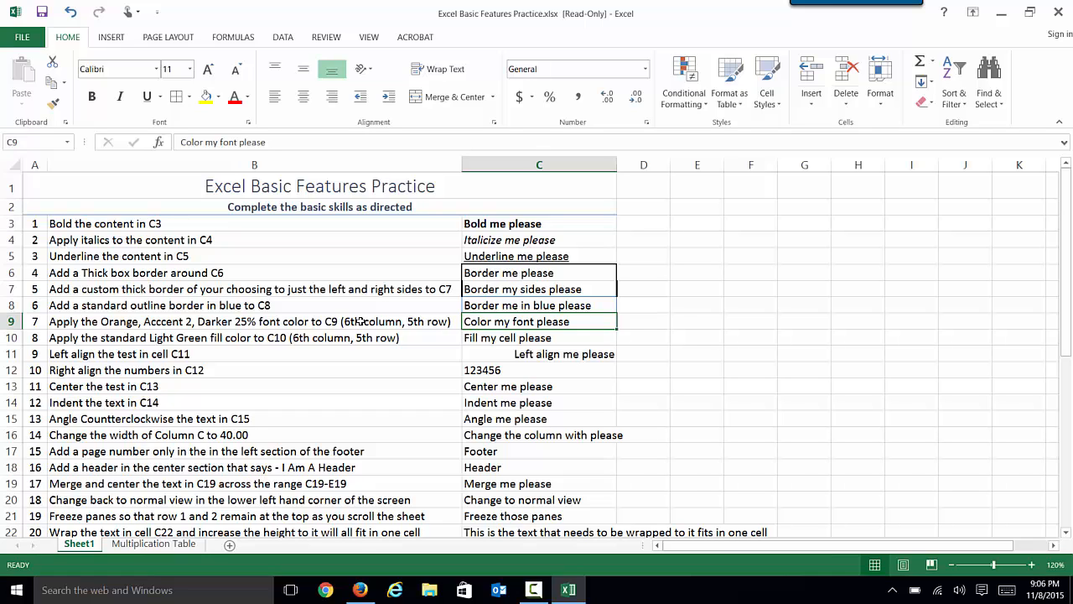
left_click(248, 98)
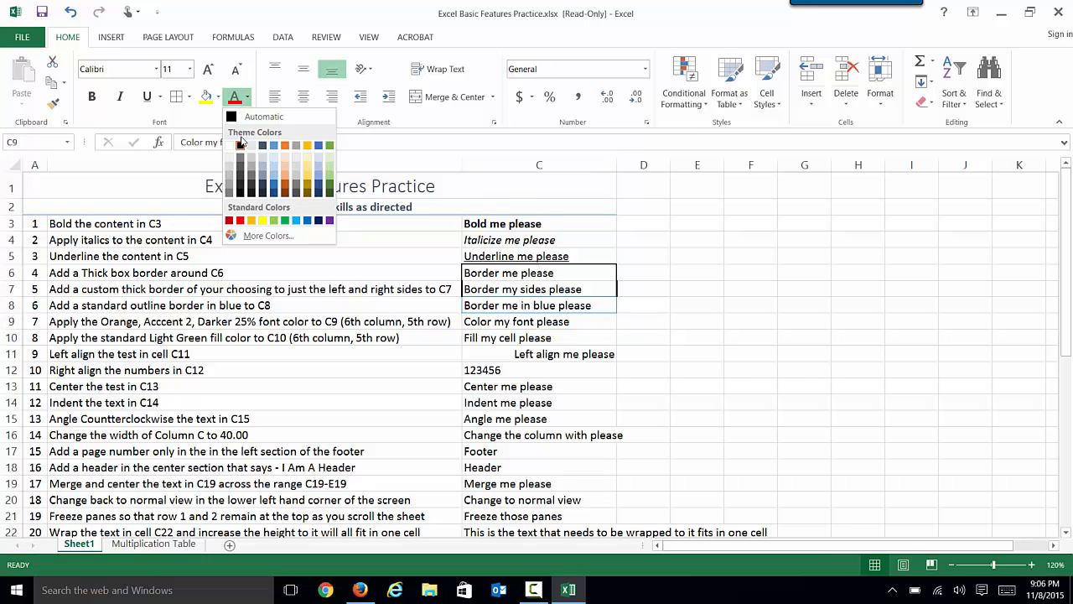
left_click(286, 188)
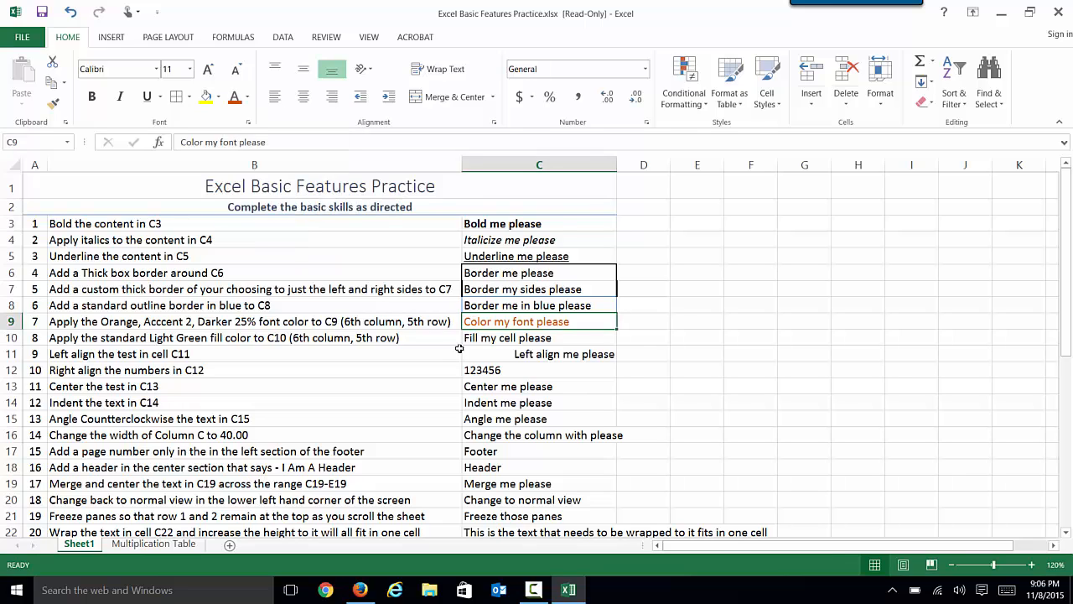
Step: Fill cell C10 with the standard Light Green color
left_click(491, 337)
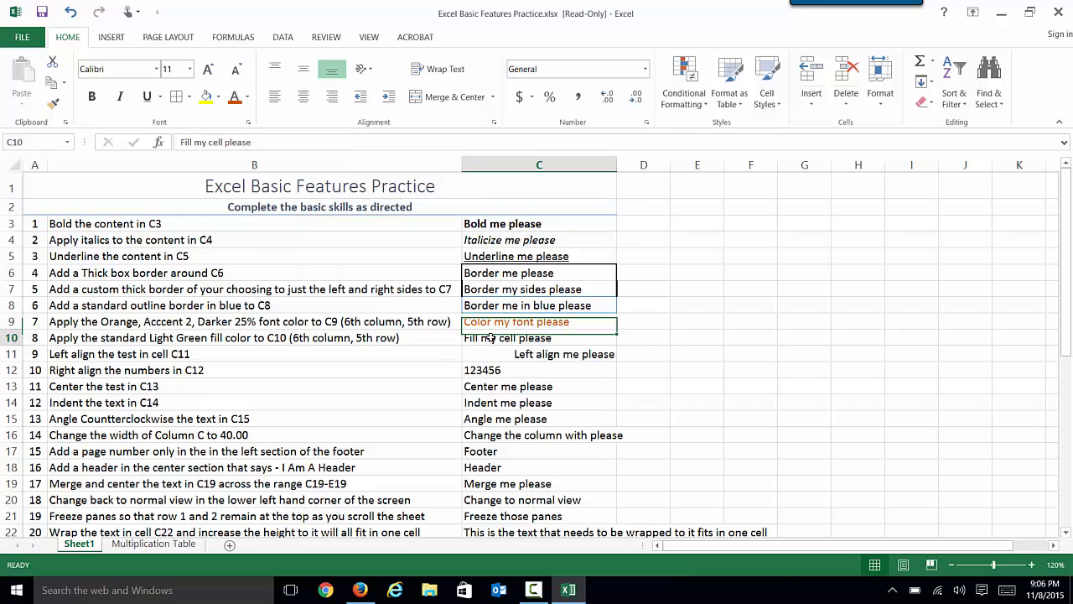
left_click(217, 98)
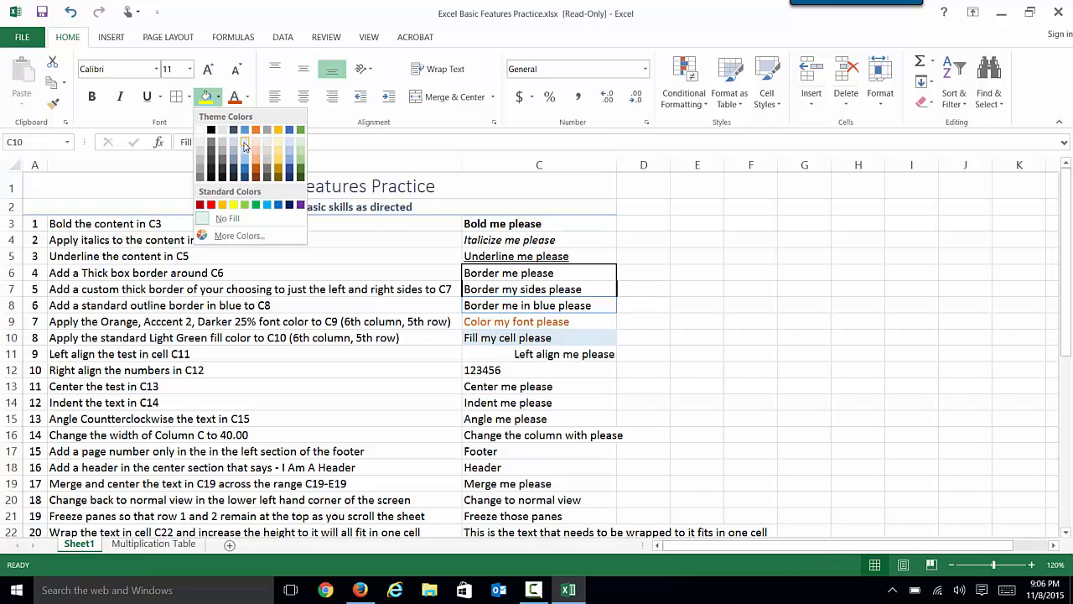
left_click(245, 205)
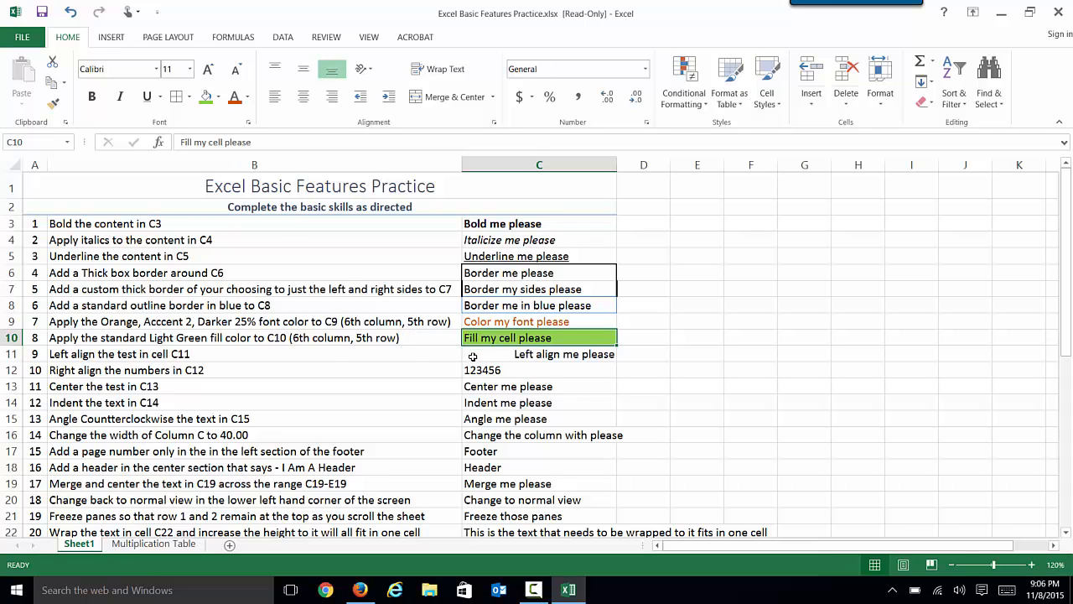
Step: Correct "test" to "text" in the instruction in cell B11 and left-align the text in cell C11
double_click(131, 354)
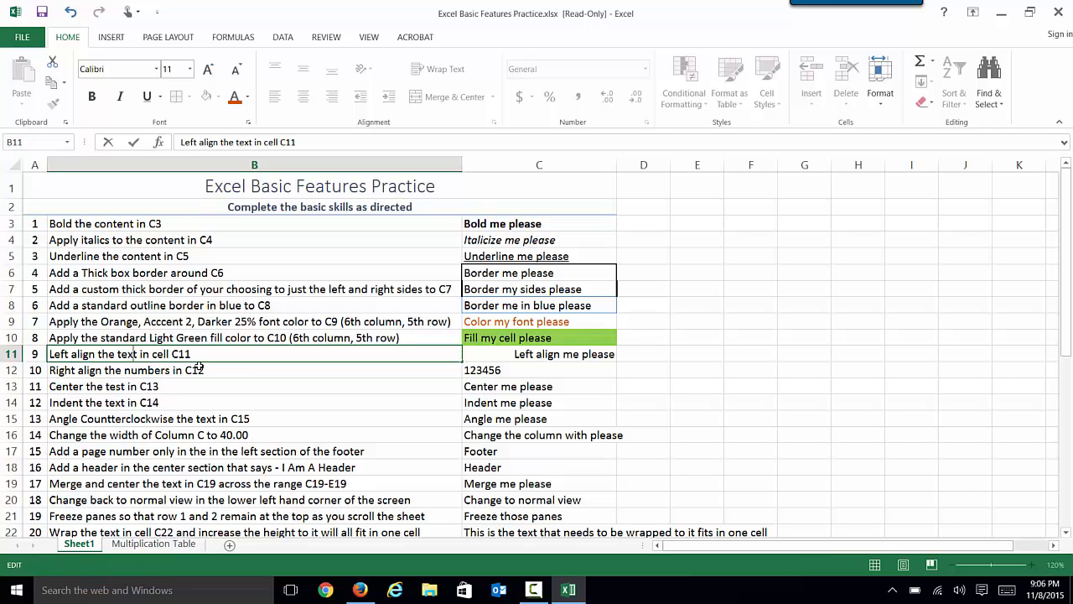
left_click(238, 373)
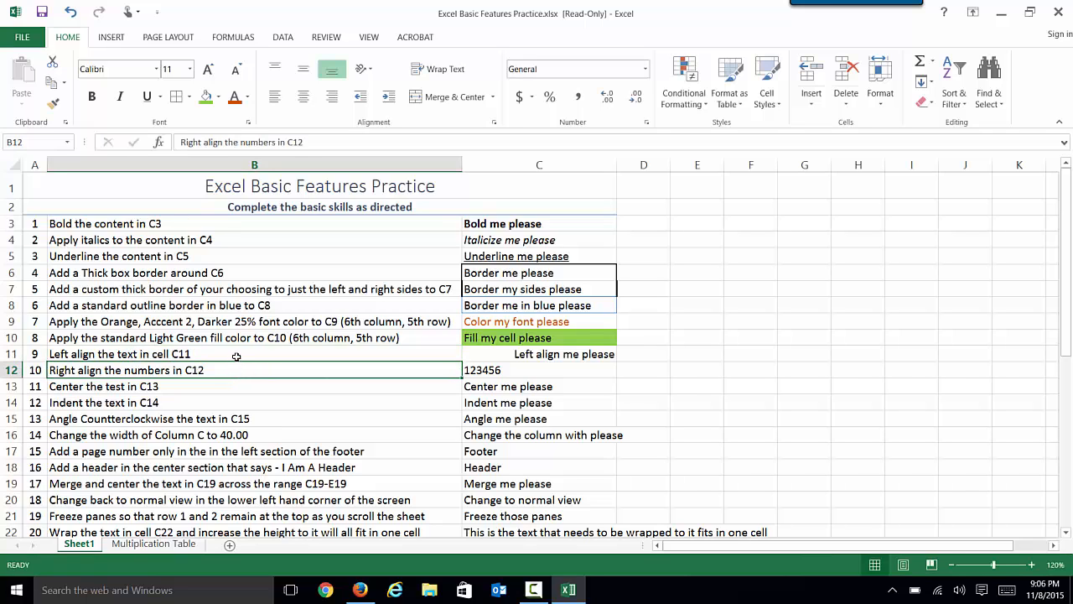
left_click(238, 356)
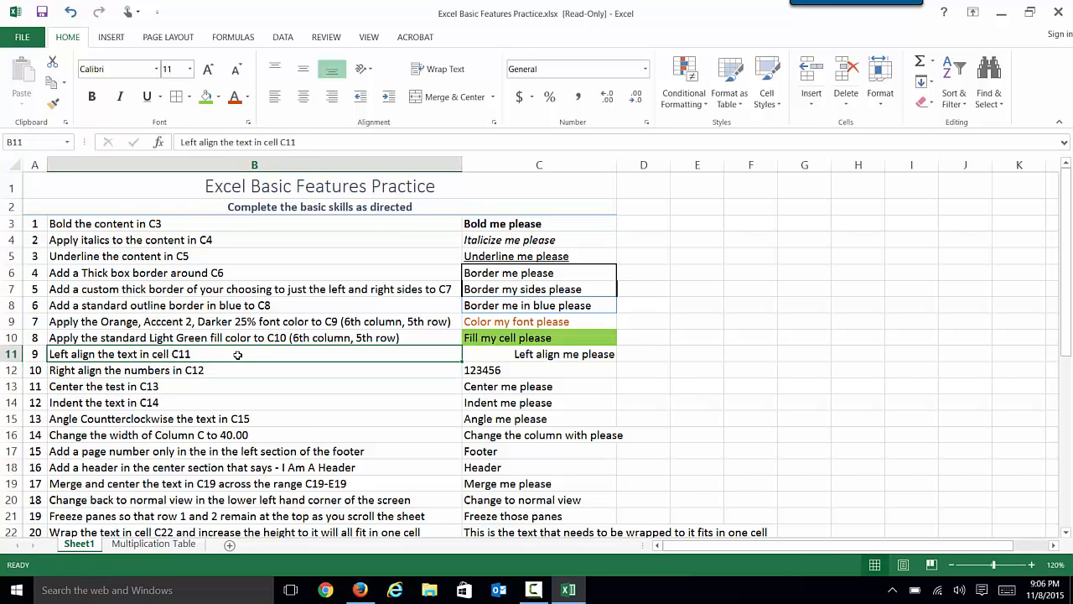
left_click(499, 354)
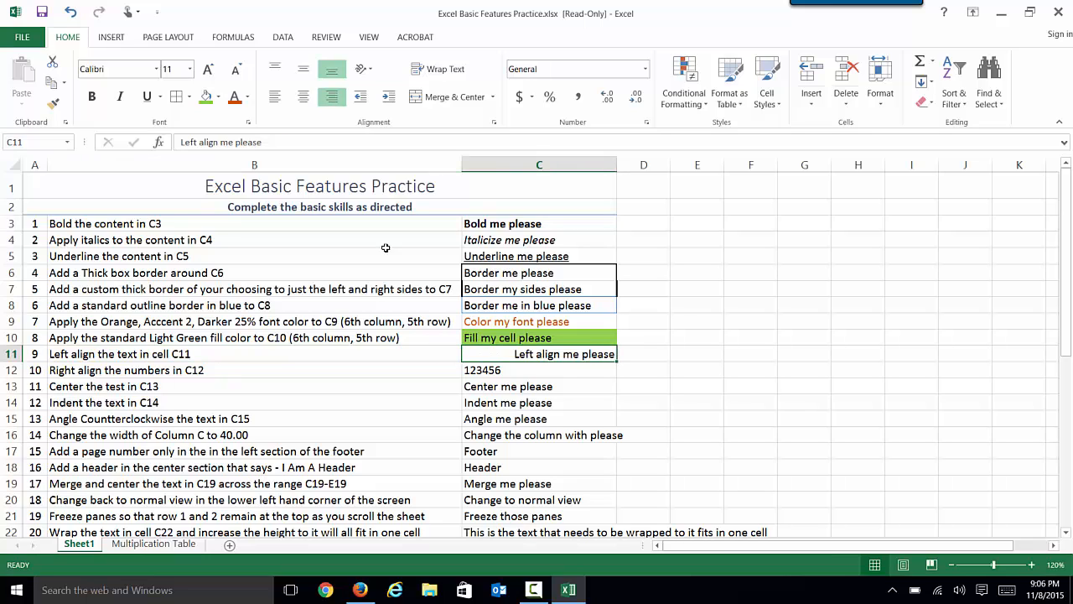
left_click(275, 97)
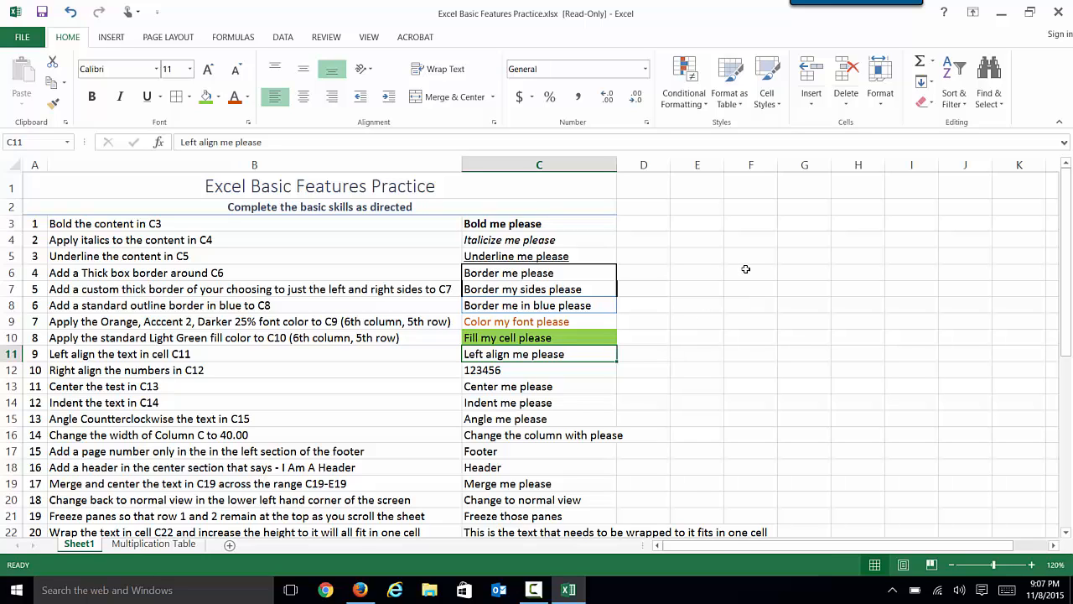
Step: Right-align the number in cell C12 and center the text in cell C13
left_click(530, 373)
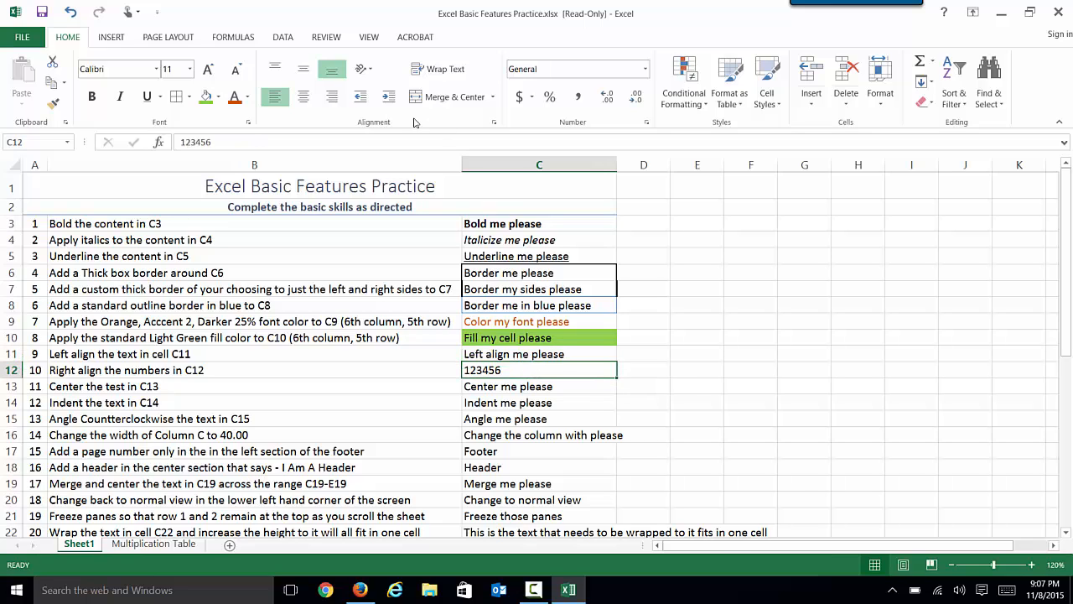
left_click(333, 97)
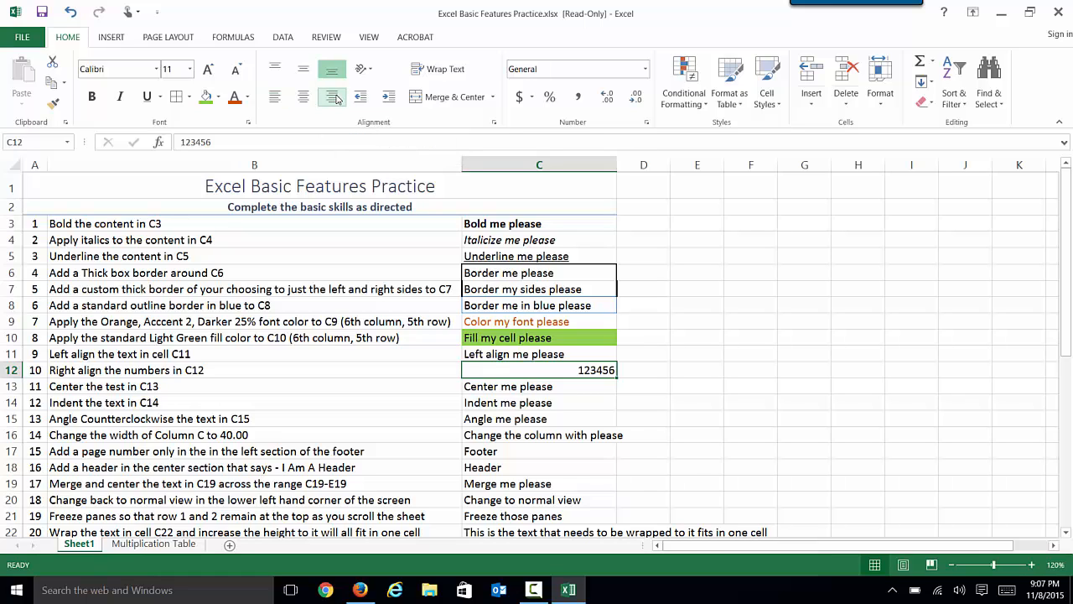
left_click(498, 386)
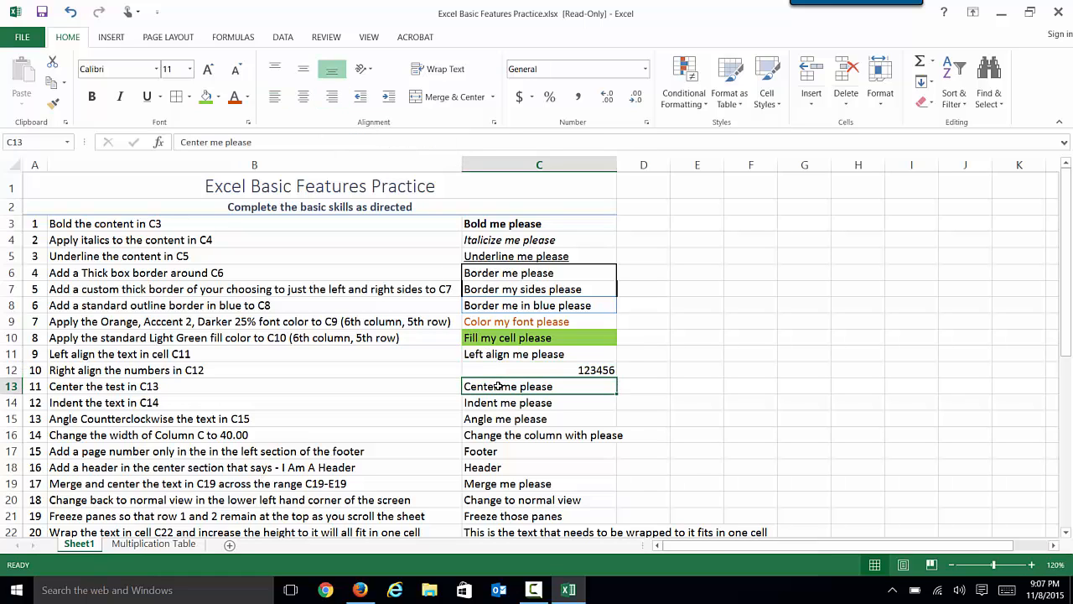
left_click(303, 99)
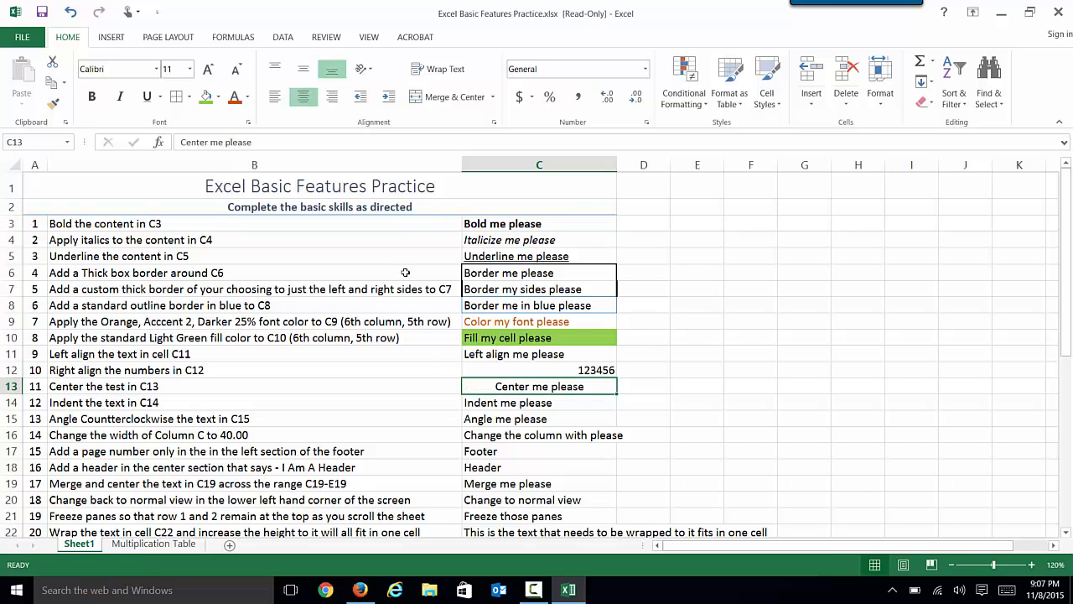
Step: Indent the text in cell C14 by one level and angle the text in cell C15 counterclockwise
left_click(563, 405)
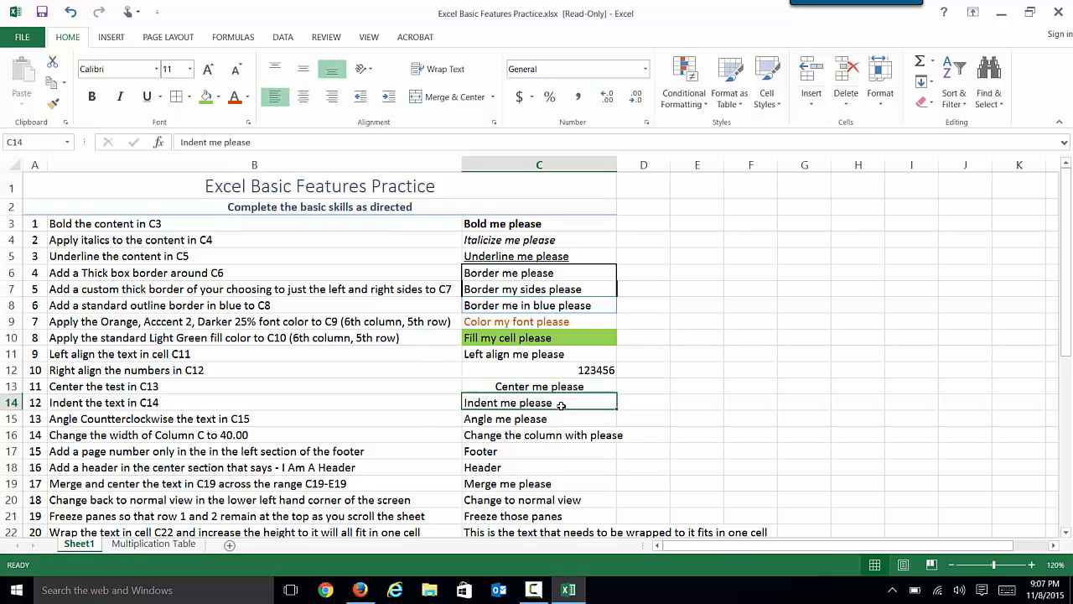
left_click(387, 98)
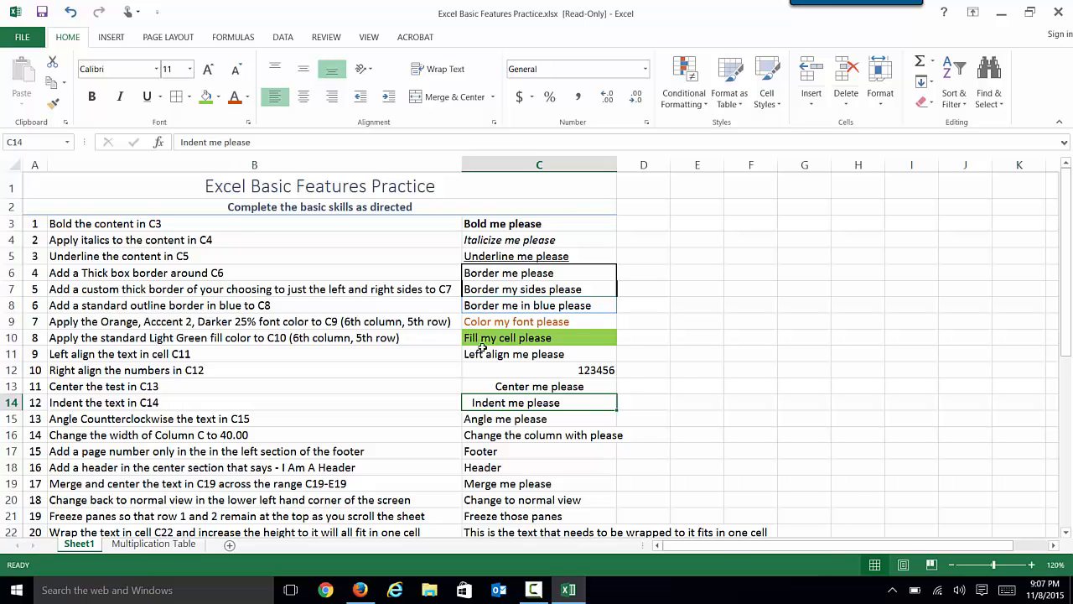
left_click(504, 422)
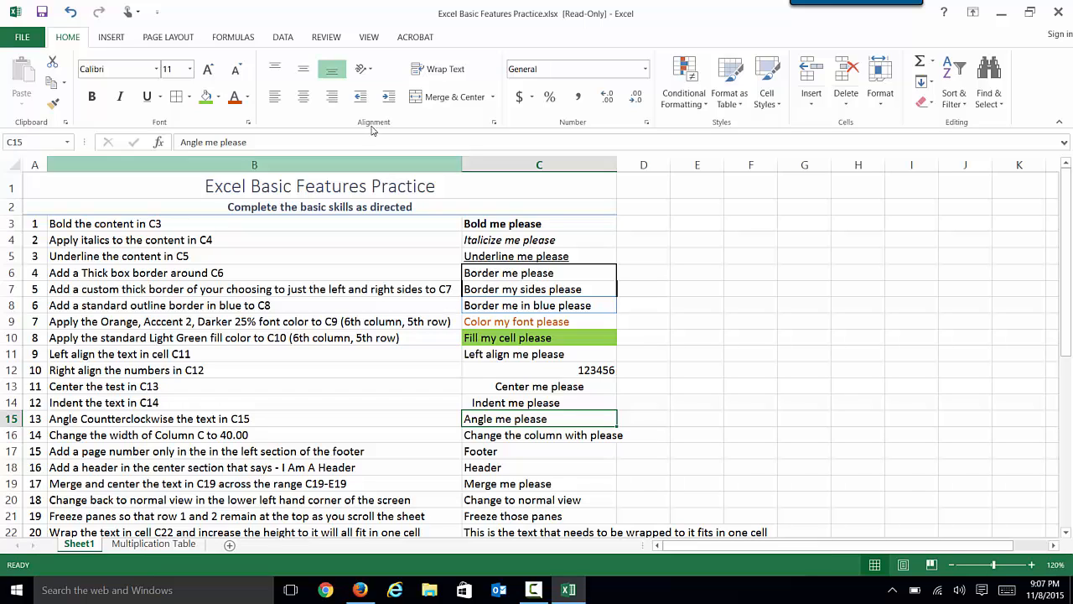
left_click(373, 69)
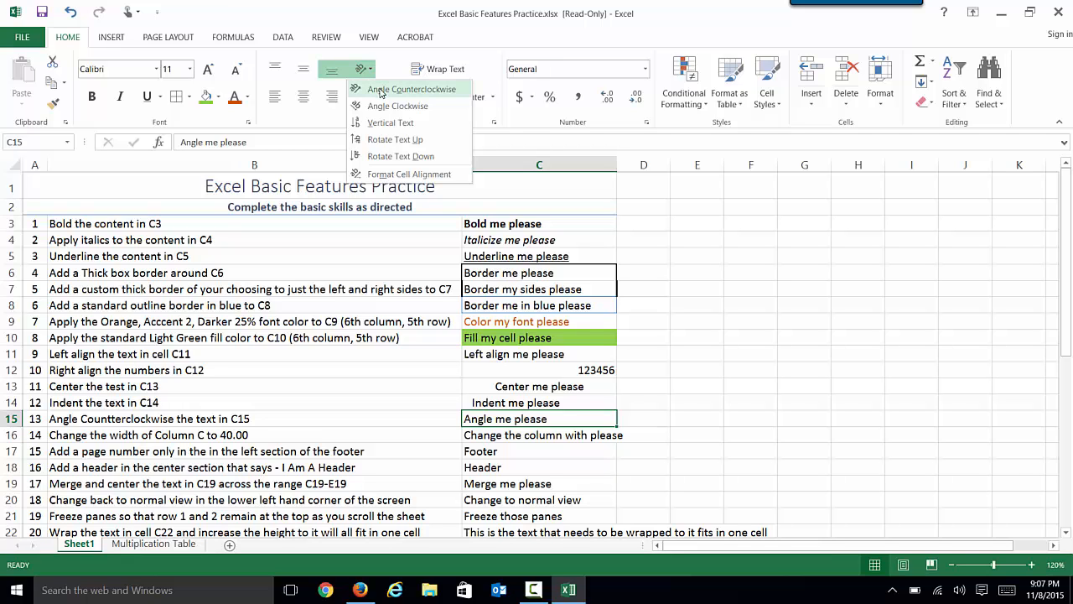
left_click(380, 91)
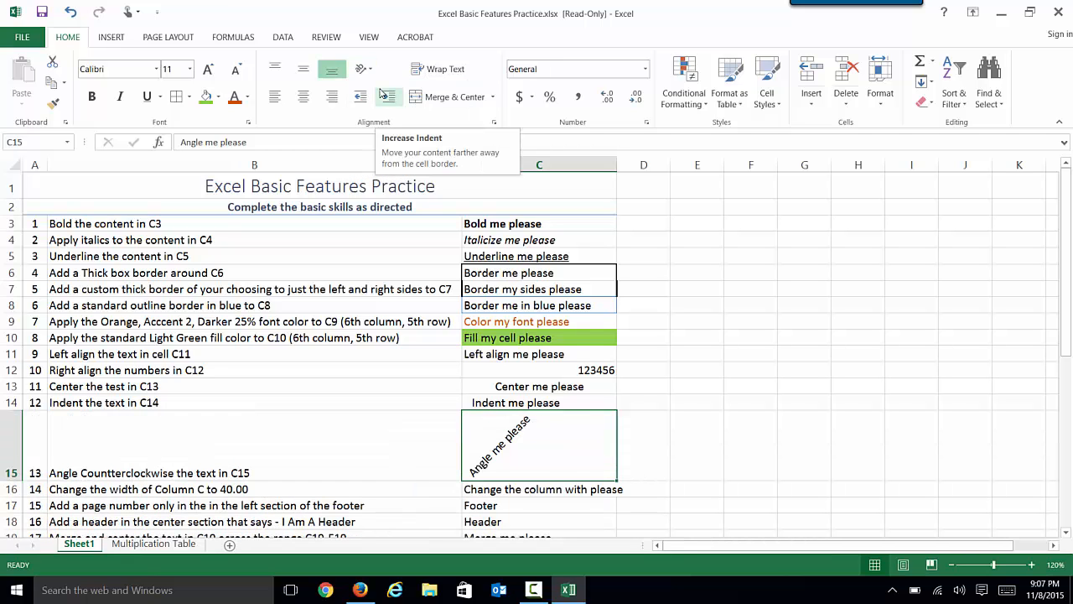
Step: Set the width of column C to 40 and check it at the column boundary
scroll(383, 94, "down", 2)
scroll(384, 94, "down", 3)
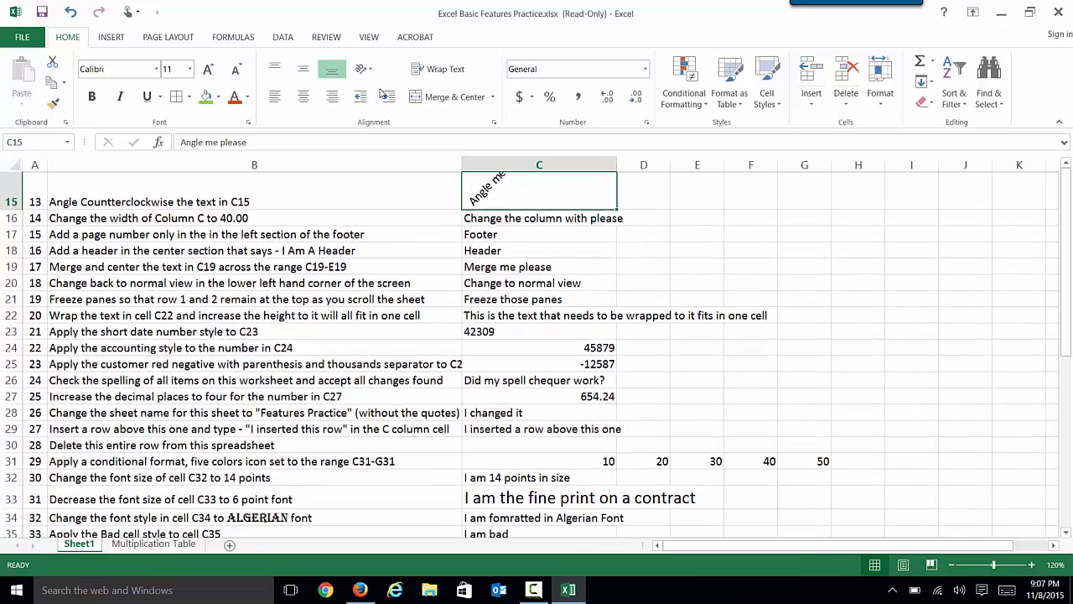
scroll(384, 94, "down", 1)
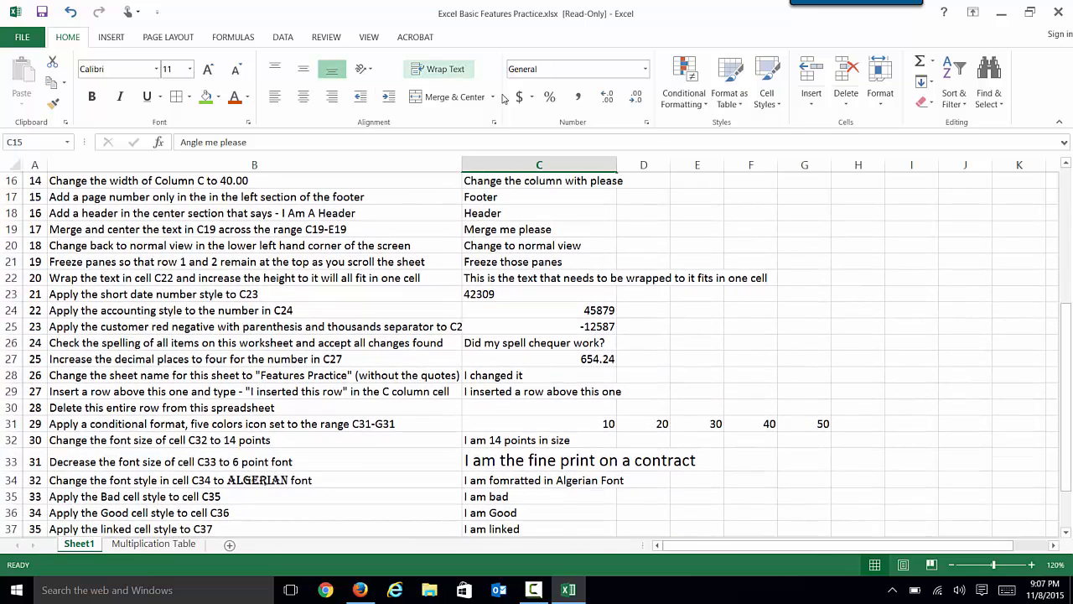
left_click_drag(1069, 332, 1068, 331)
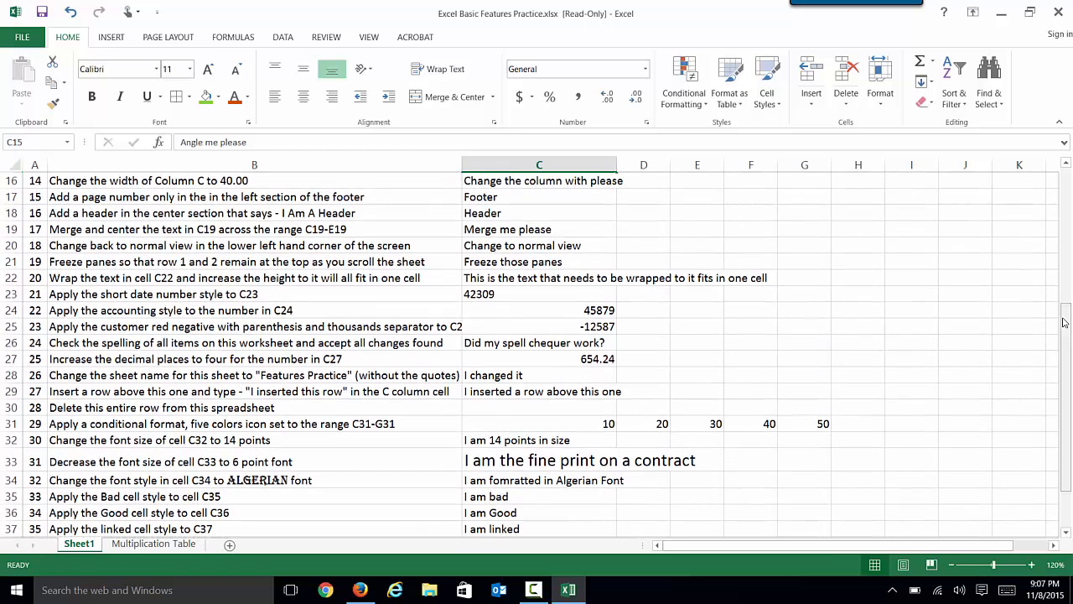
left_click(569, 181)
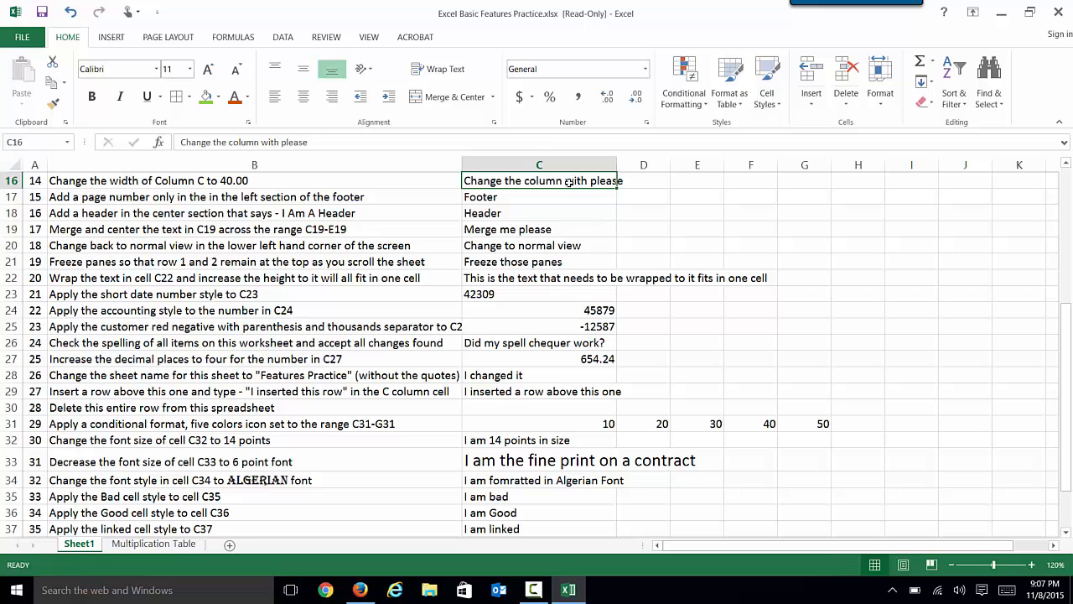
left_click(570, 162)
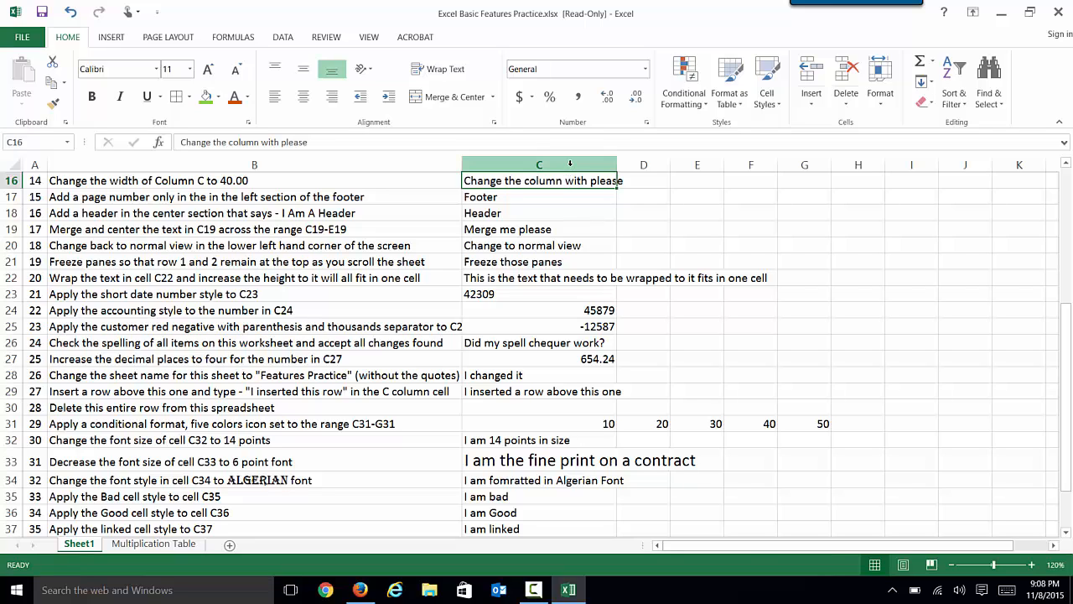
right_click(570, 163)
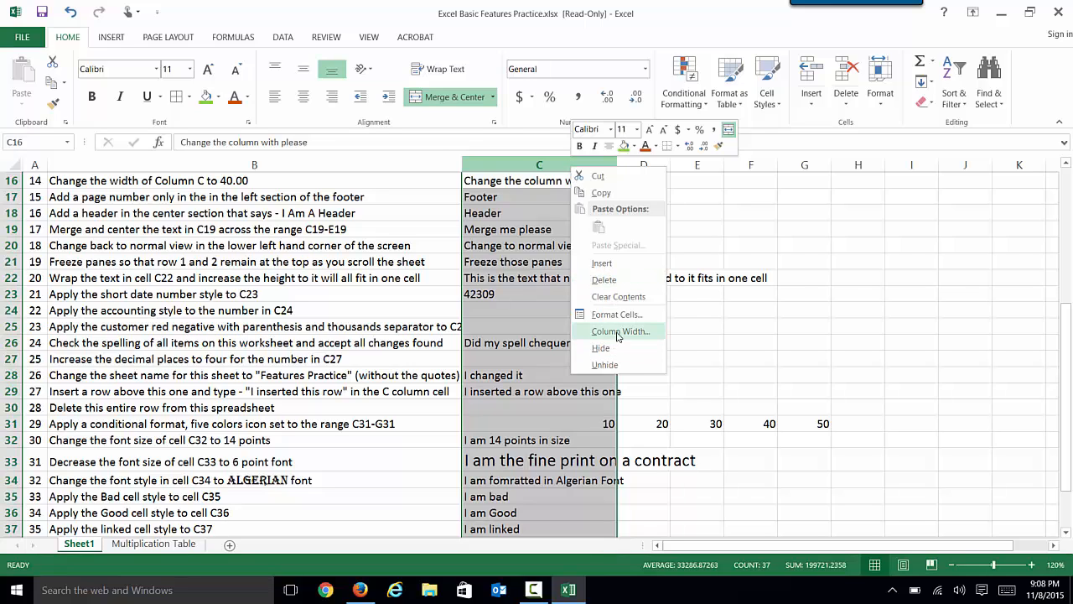
left_click(618, 331)
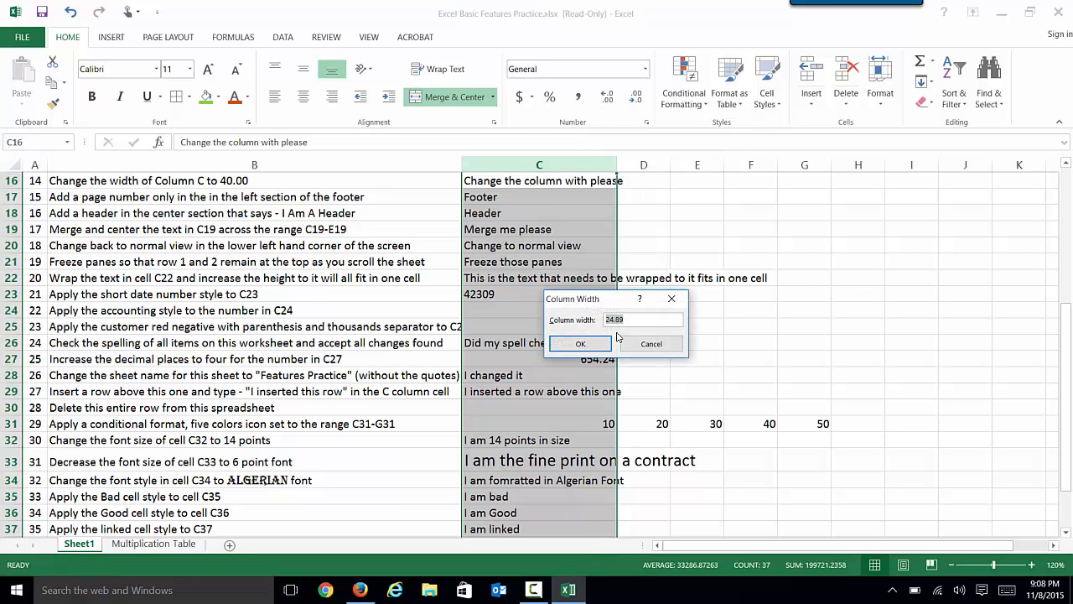
type("40")
left_click(580, 343)
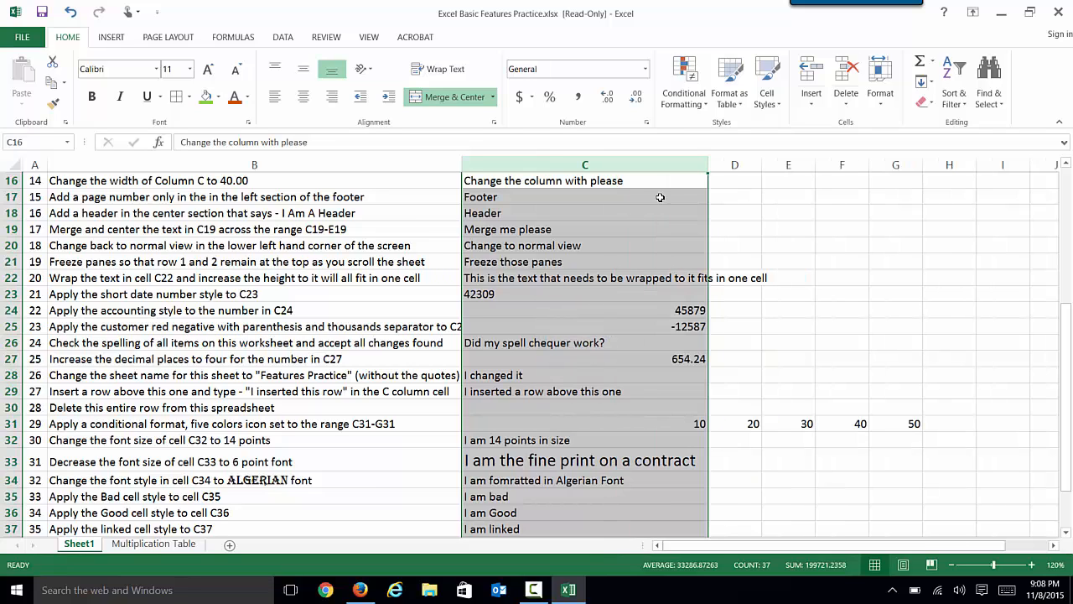
left_click(707, 164)
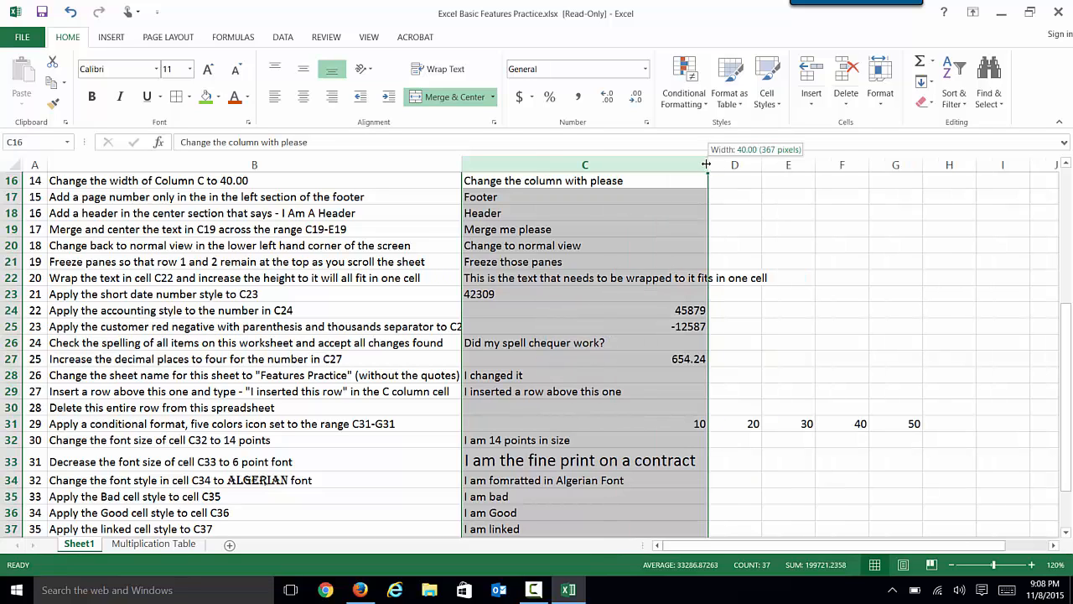
mouse_move(707, 165)
left_mouse_down()
mouse_move(691, 164)
mouse_move(707, 165)
left_mouse_up()
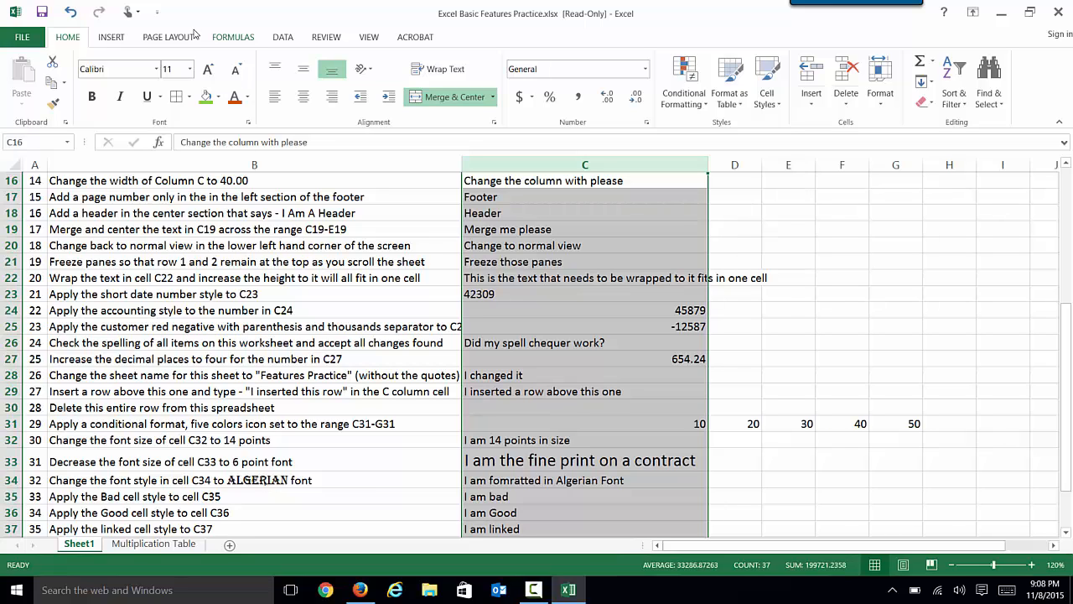
Step: Insert a page number field in the left section of the worksheet's footer
left_click(116, 42)
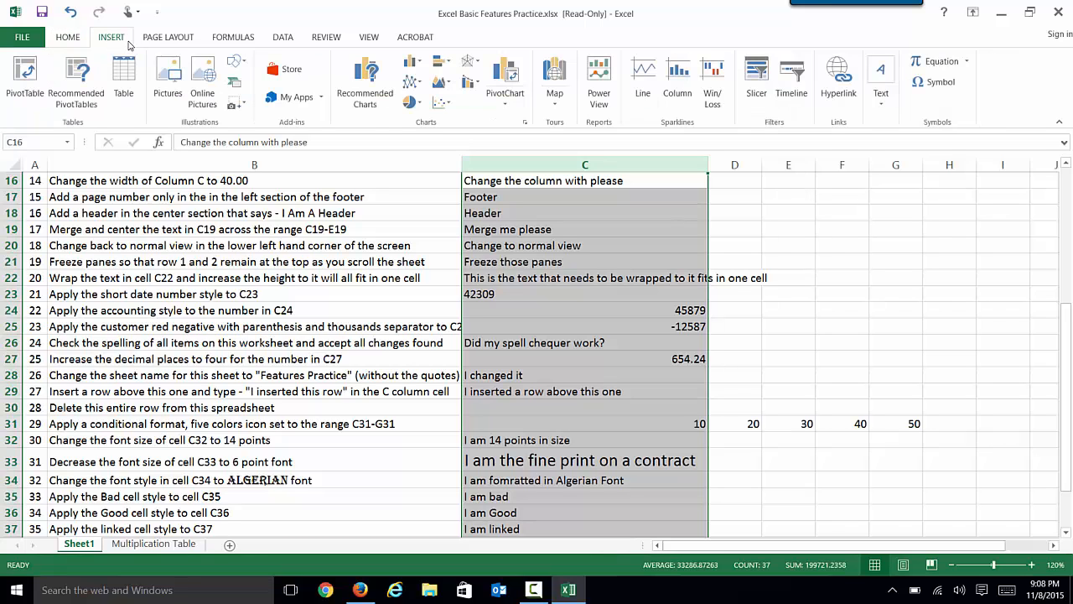
left_click(887, 112)
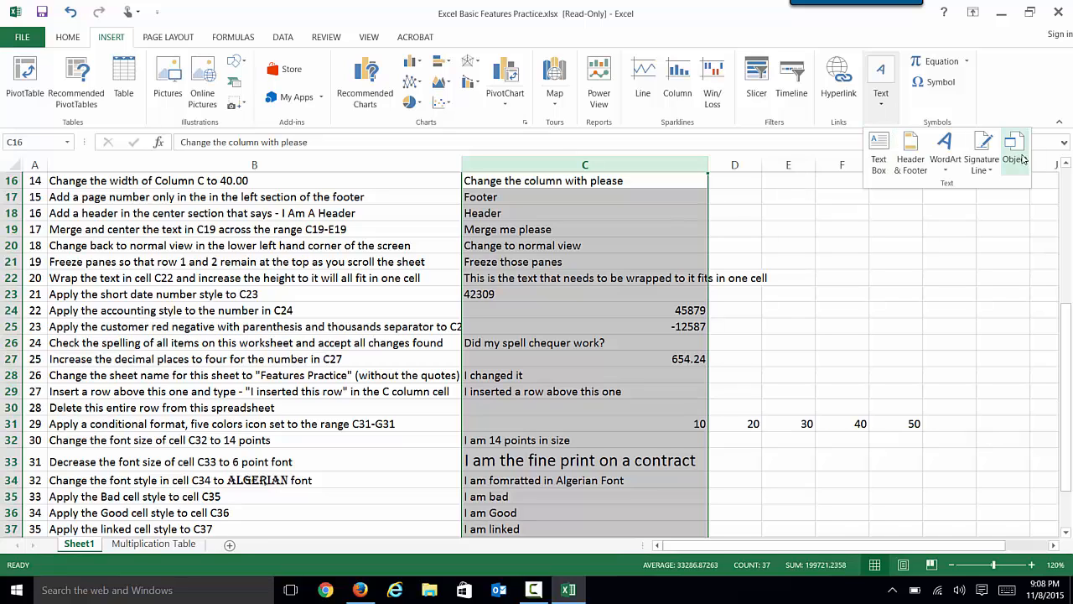
left_click(912, 155)
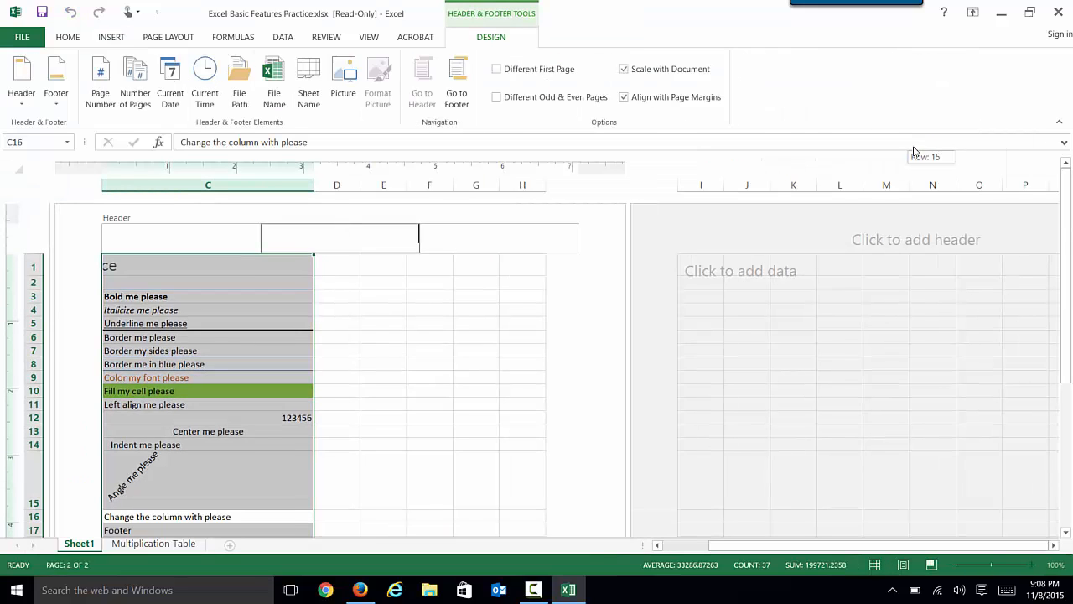
left_click(914, 151)
scroll(916, 151, "down", 5)
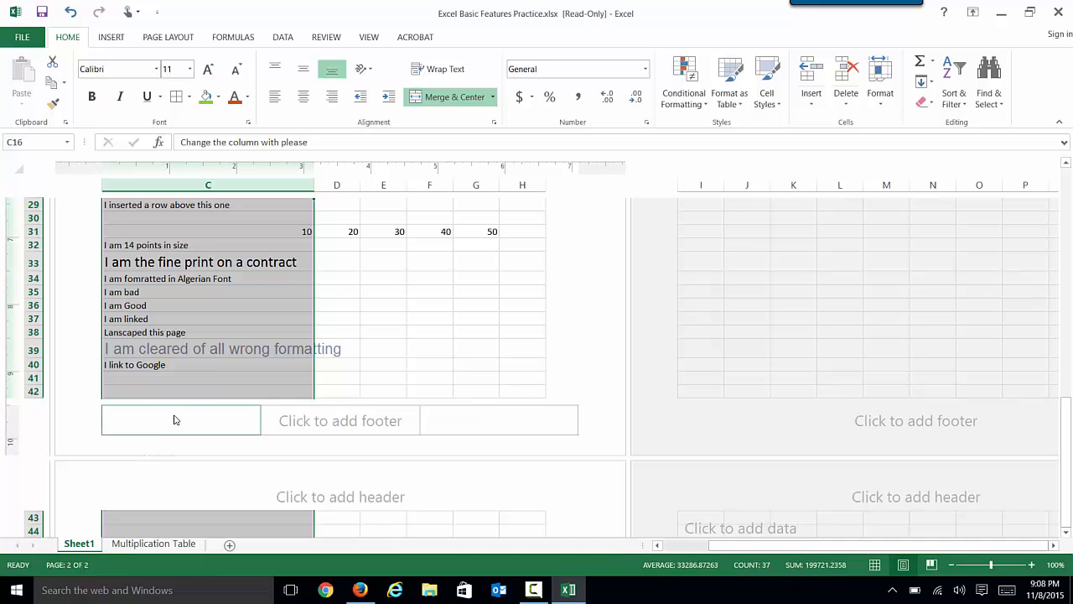
left_click(174, 419)
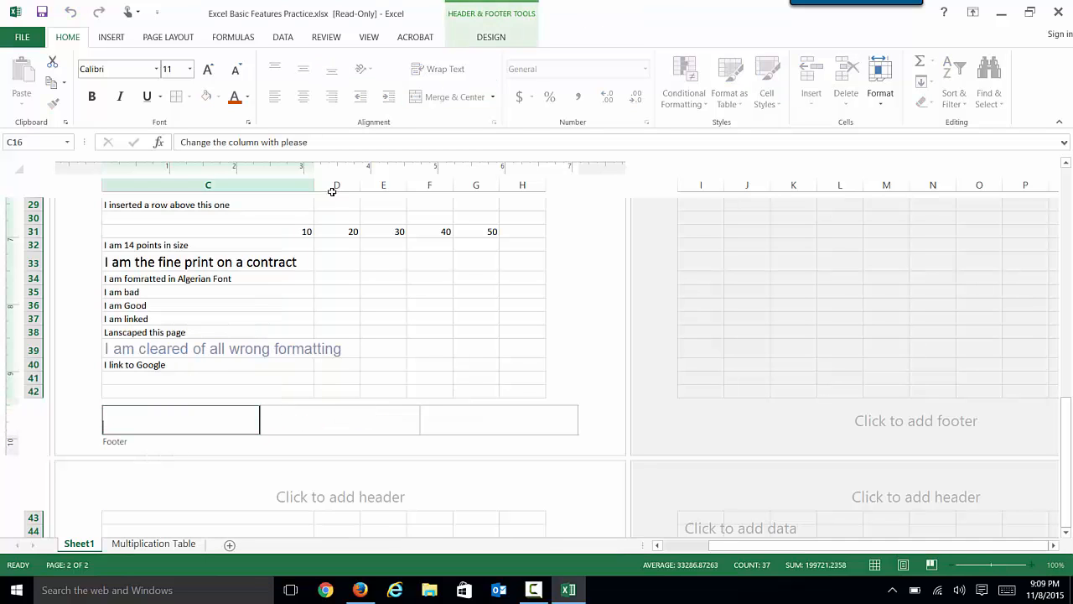
left_click(489, 37)
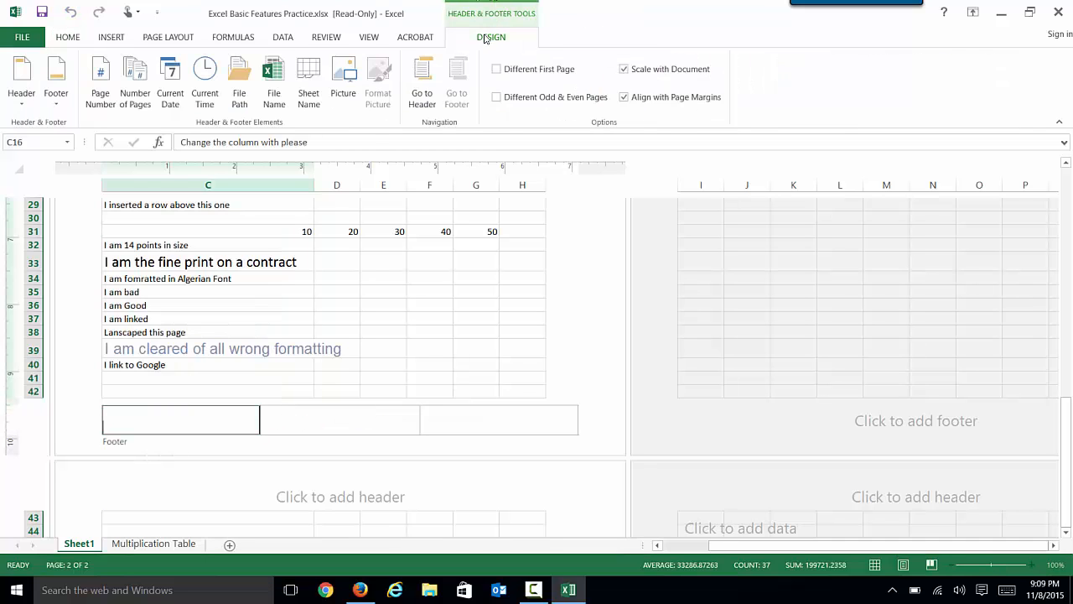
left_click(97, 84)
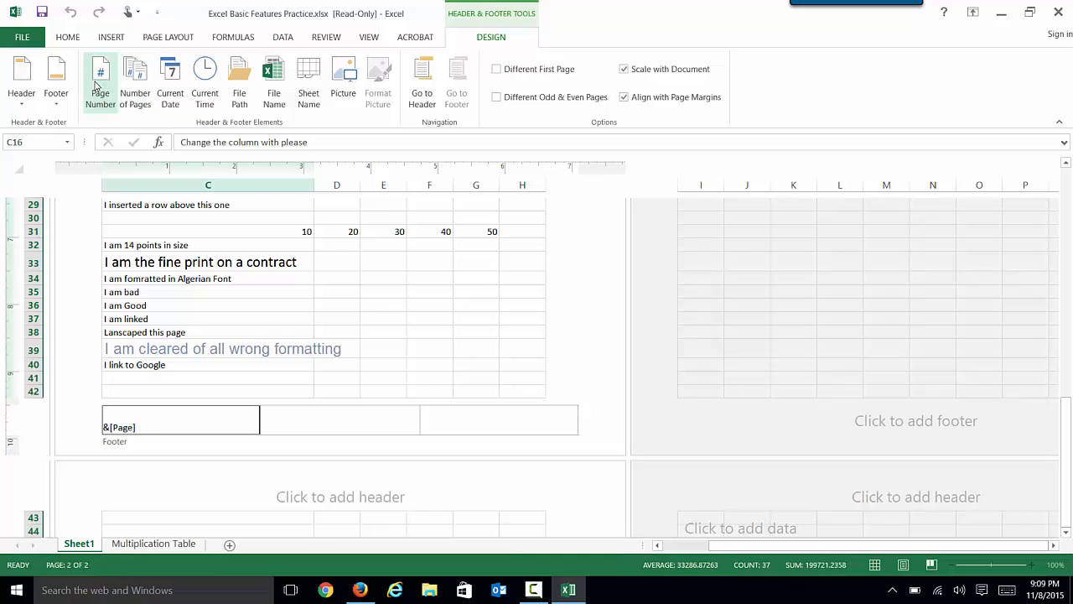
left_click(325, 183)
Step: Add the text "I Am A Header" to the center section of the worksheet's header
scroll(325, 182, "up", 9)
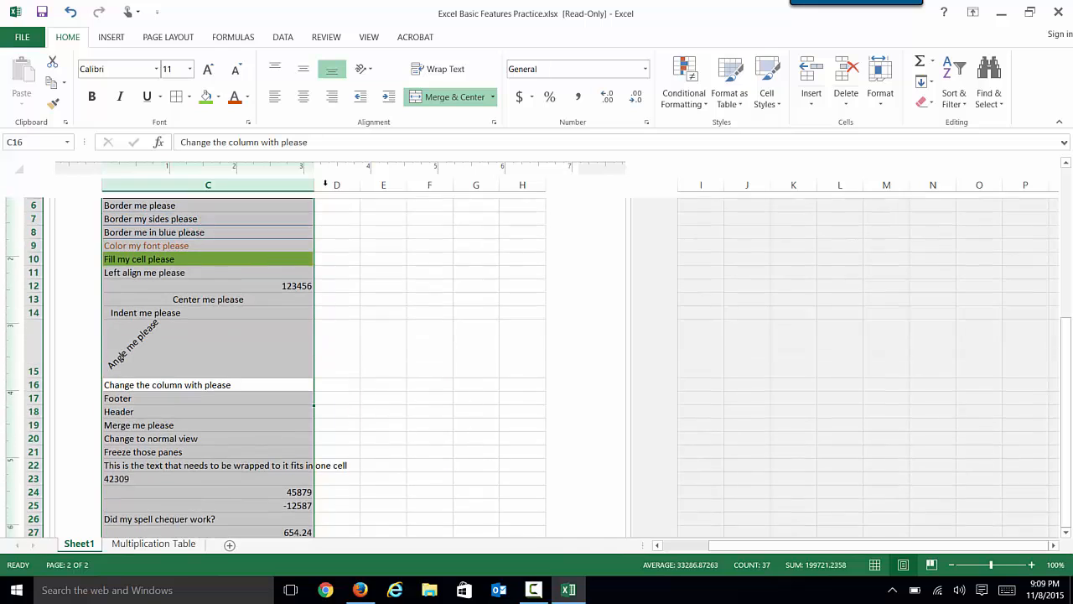
scroll(325, 183, "up", 2)
scroll(325, 183, "down", 1)
scroll(325, 183, "left", 6)
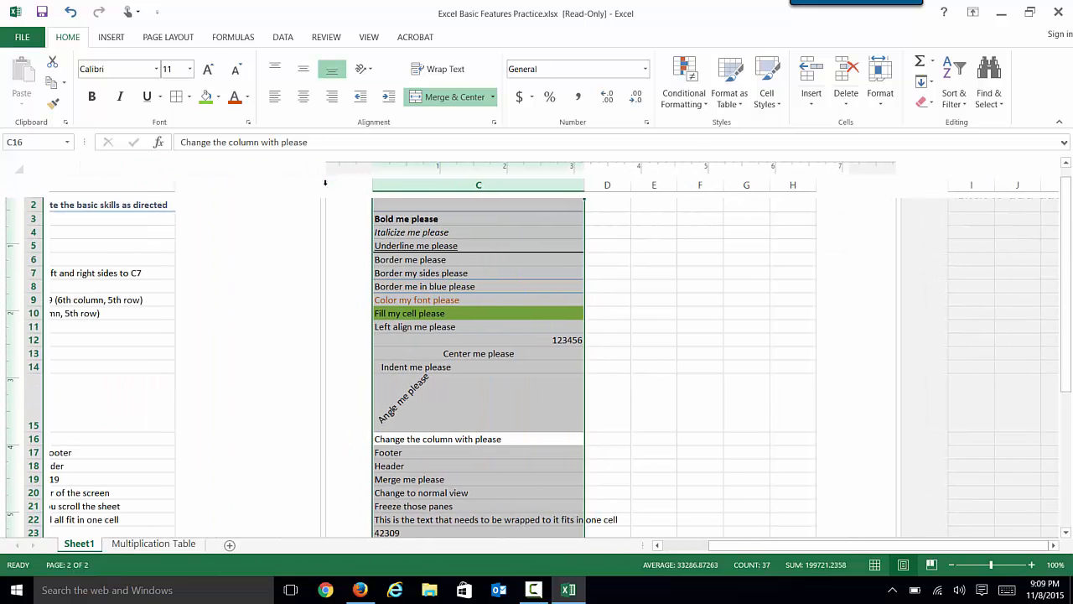
scroll(325, 183, "left", 1)
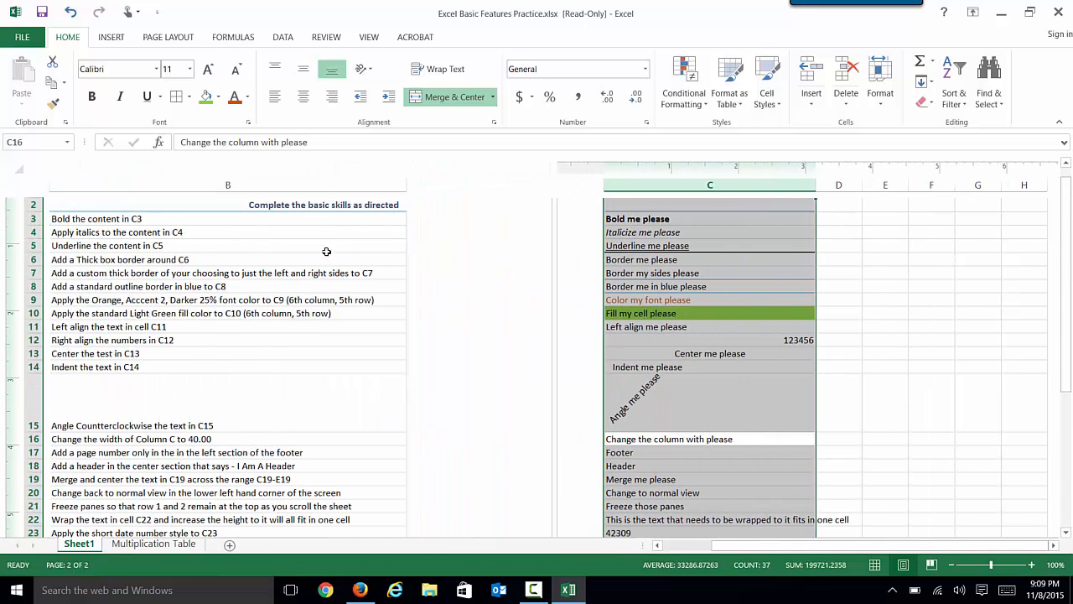
left_click(271, 468)
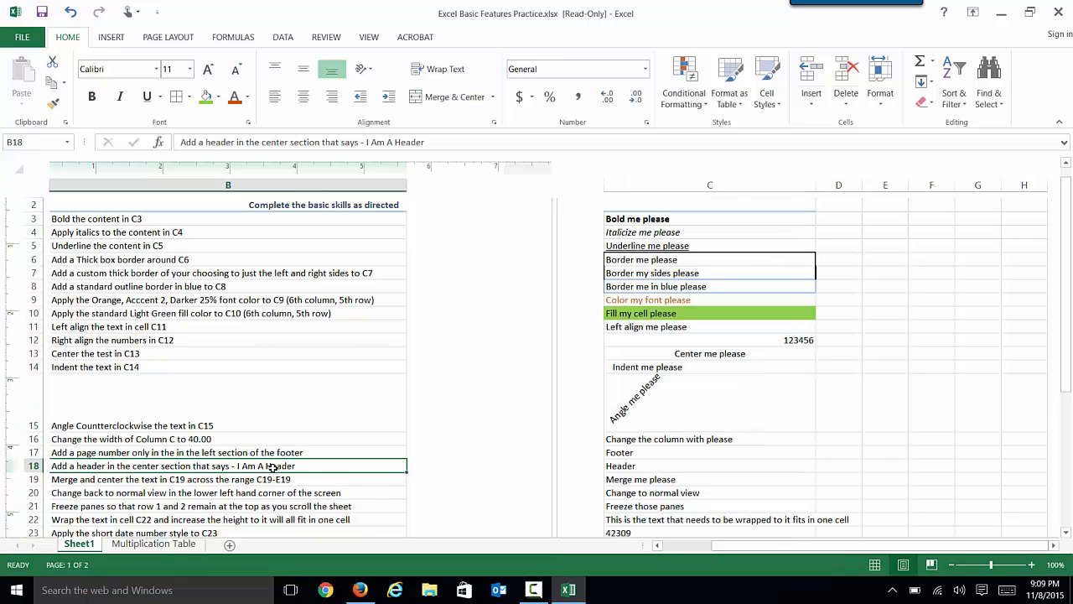
scroll(270, 468, "up", 2)
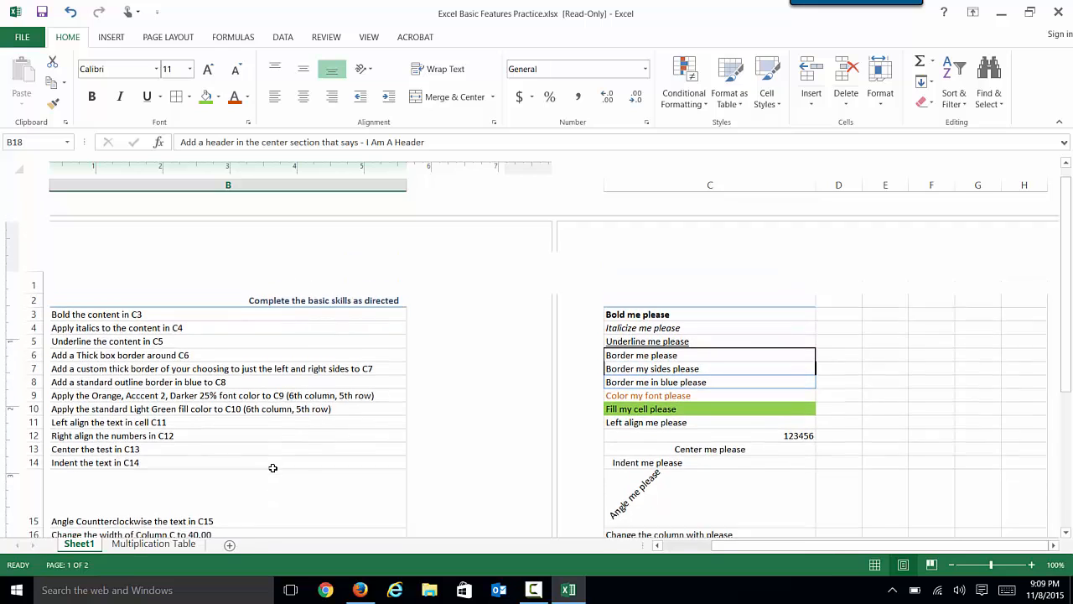
left_click(240, 241)
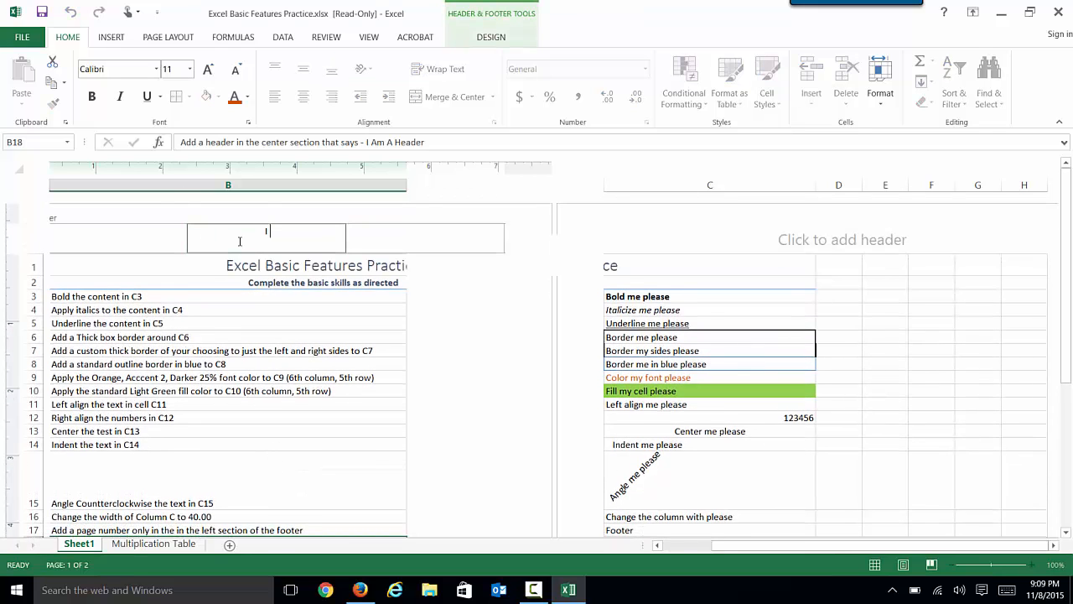
type("I Am A Header")
key("Escape")
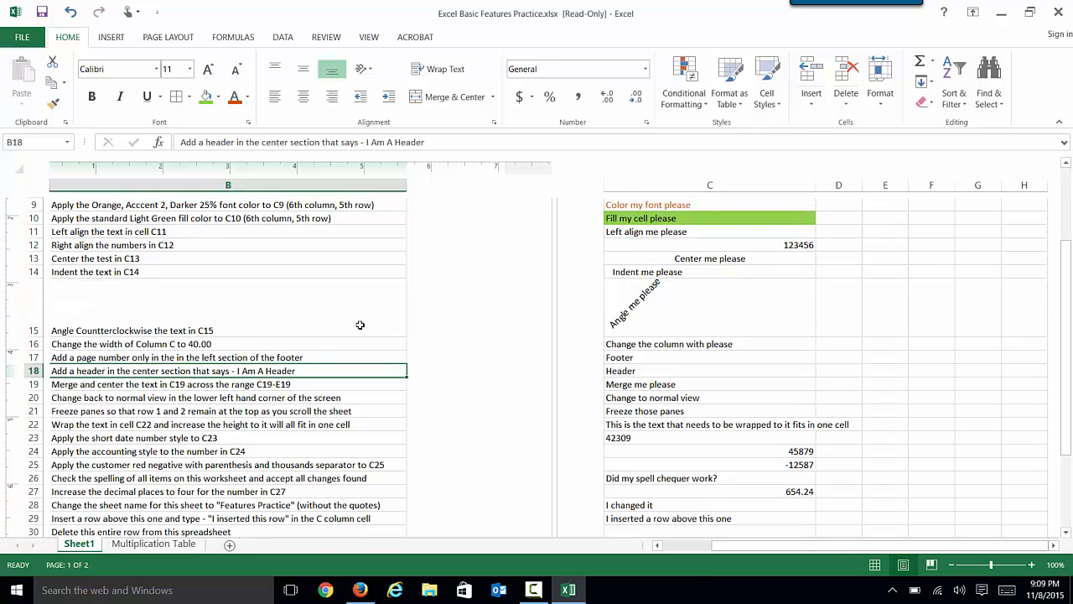
Step: Return the sheet to Normal view and merge and center the text in C19 across the range C19:E19
left_click(875, 564)
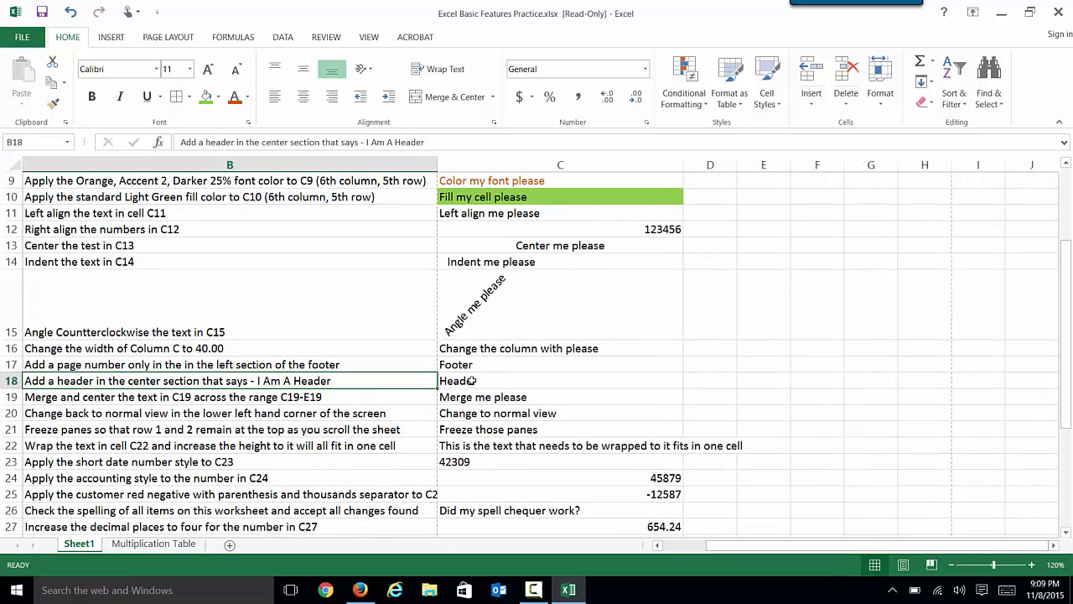
left_click(381, 397)
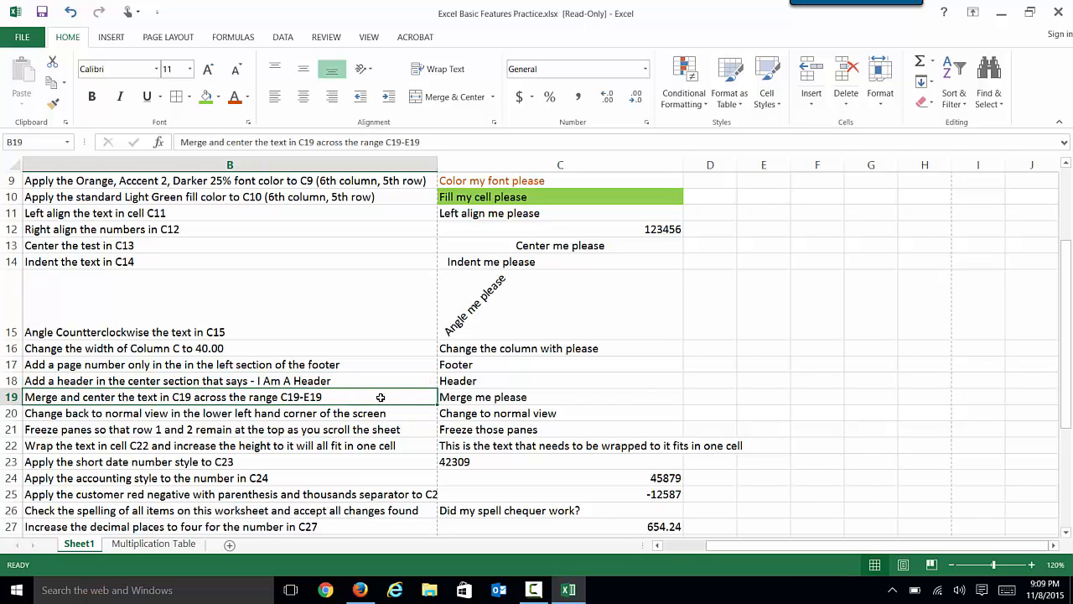
scroll(381, 397, "up", 2)
scroll(381, 398, "down", 4)
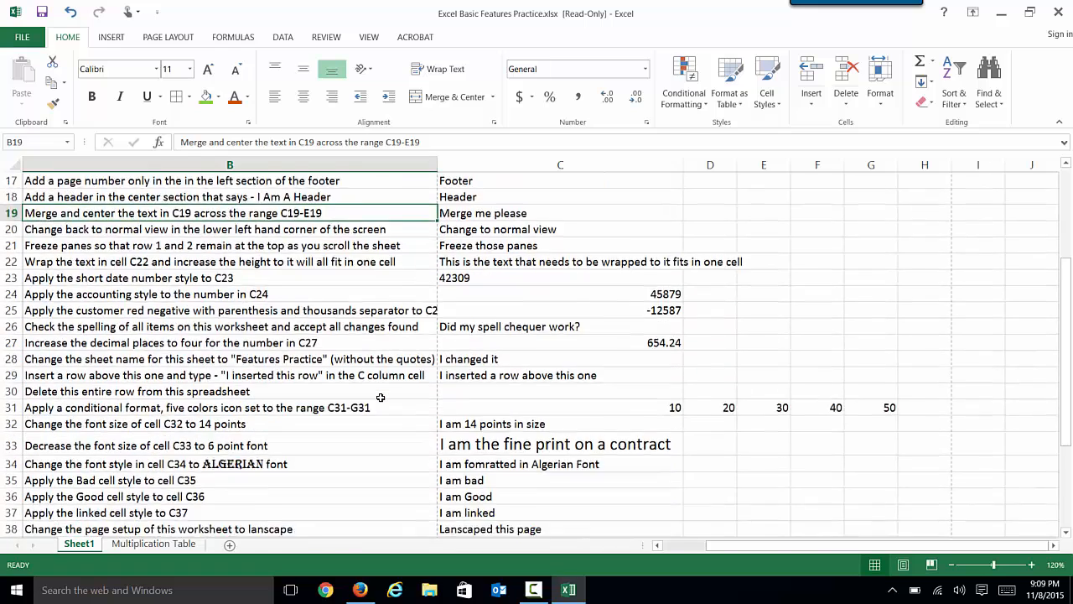
scroll(381, 397, "down", 2)
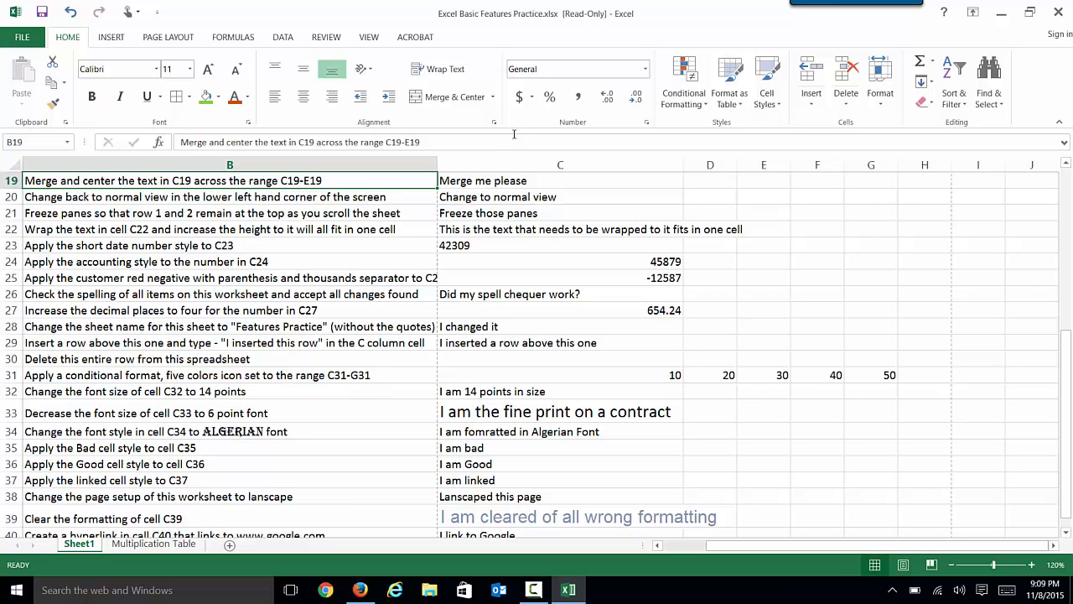
left_click(507, 180)
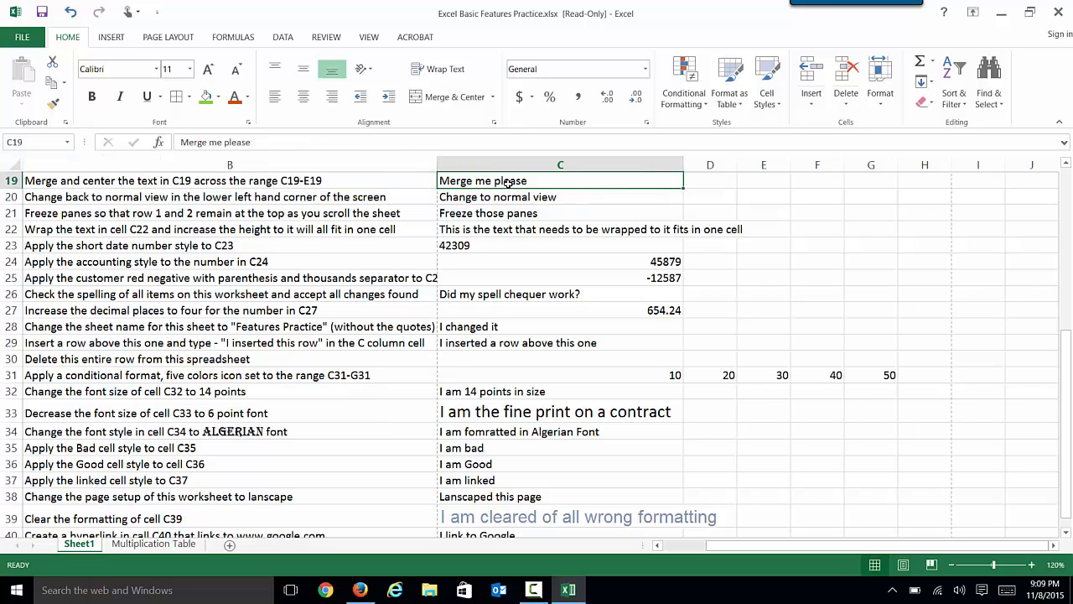
left_click_drag(507, 180, 757, 179)
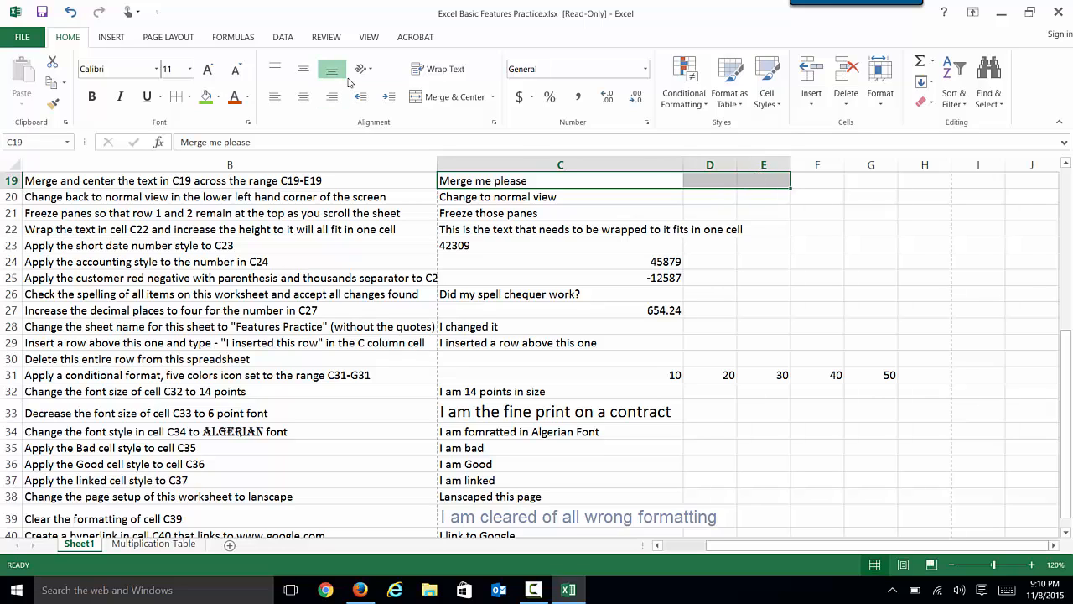
left_click(457, 98)
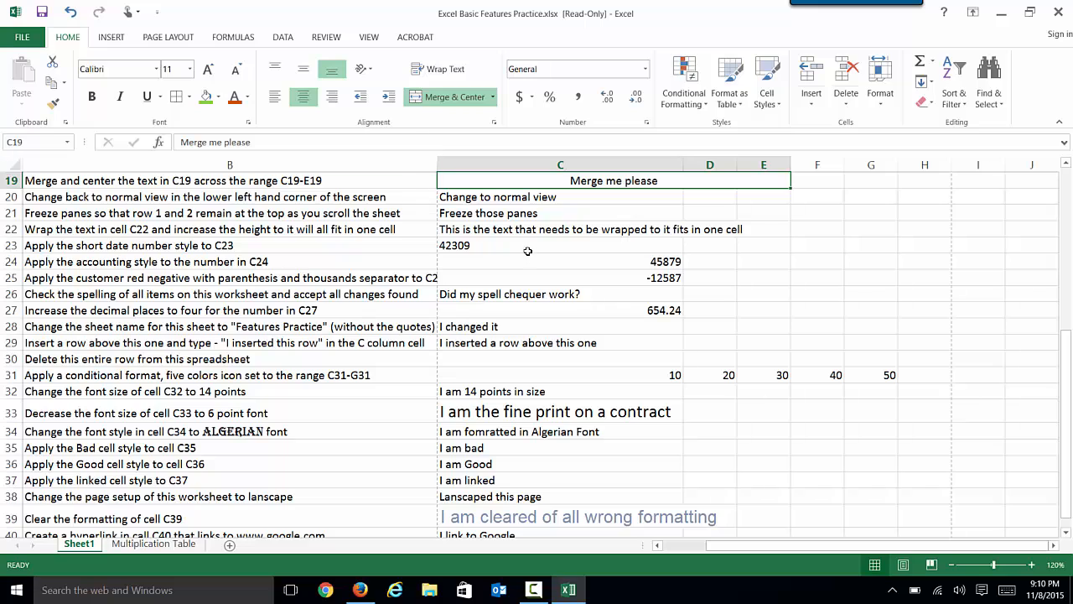
Step: Freeze panes above row 3 so that rows 1 and 2 remain at the top while scrolling
left_click(293, 212)
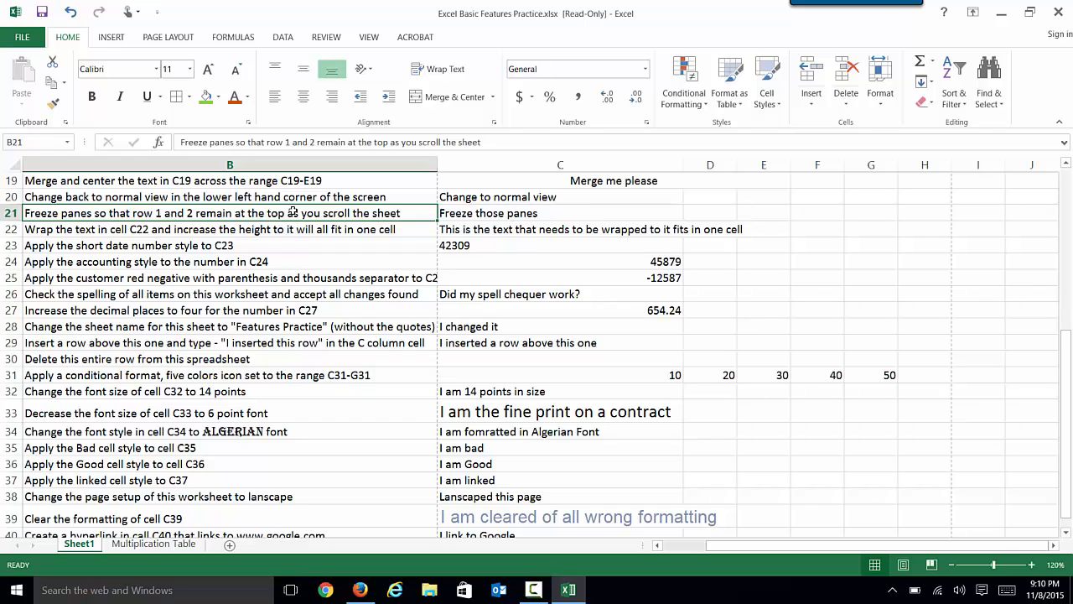
scroll(293, 212, "up", 6)
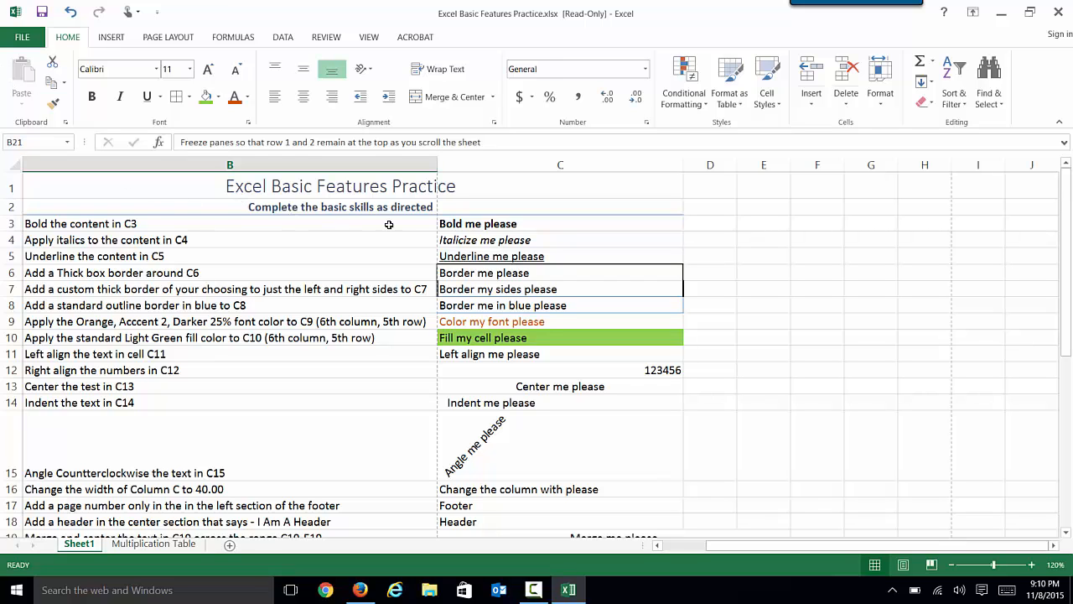
scroll(392, 208, "down", 2)
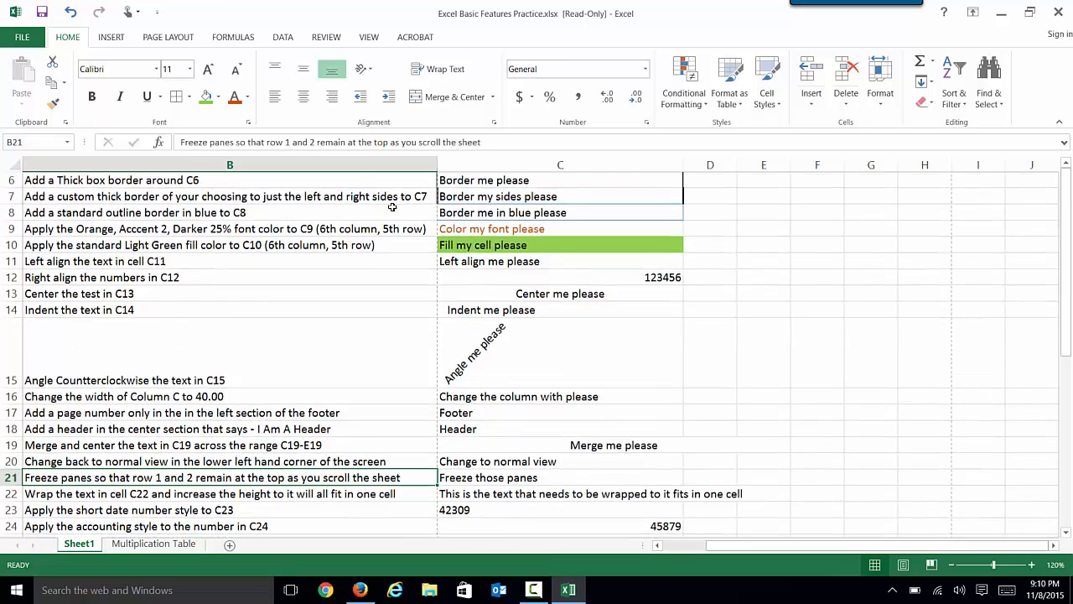
scroll(392, 207, "up", 2)
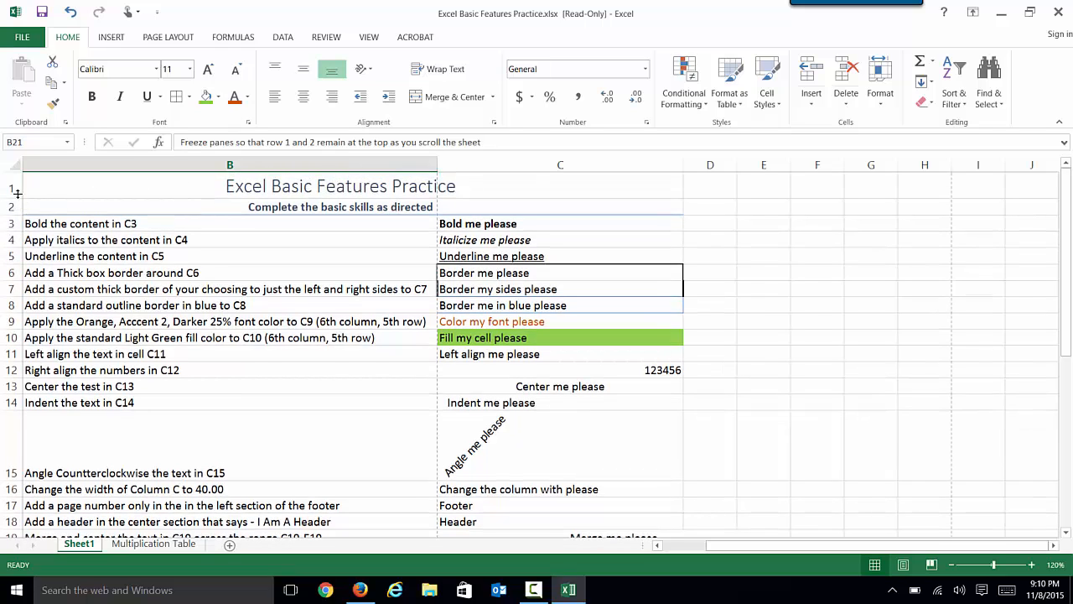
left_click(11, 224)
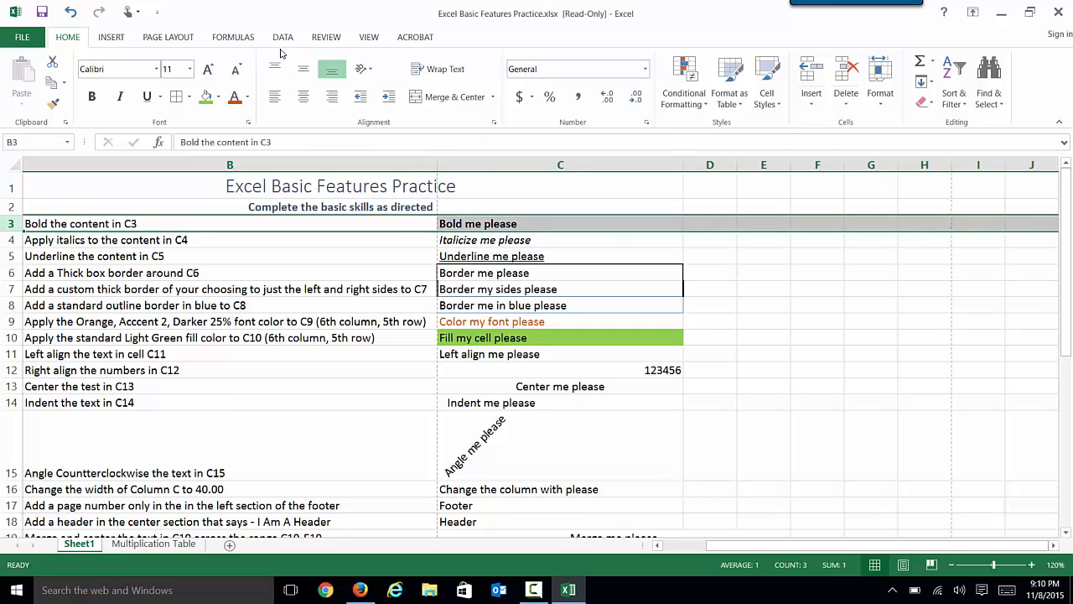
left_click(369, 39)
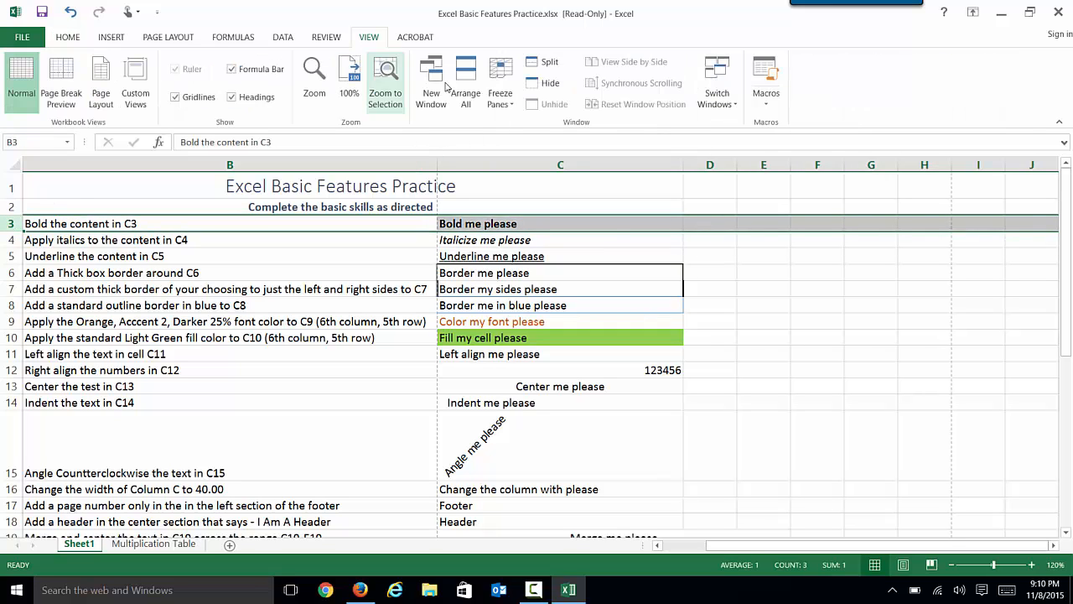
left_click(502, 102)
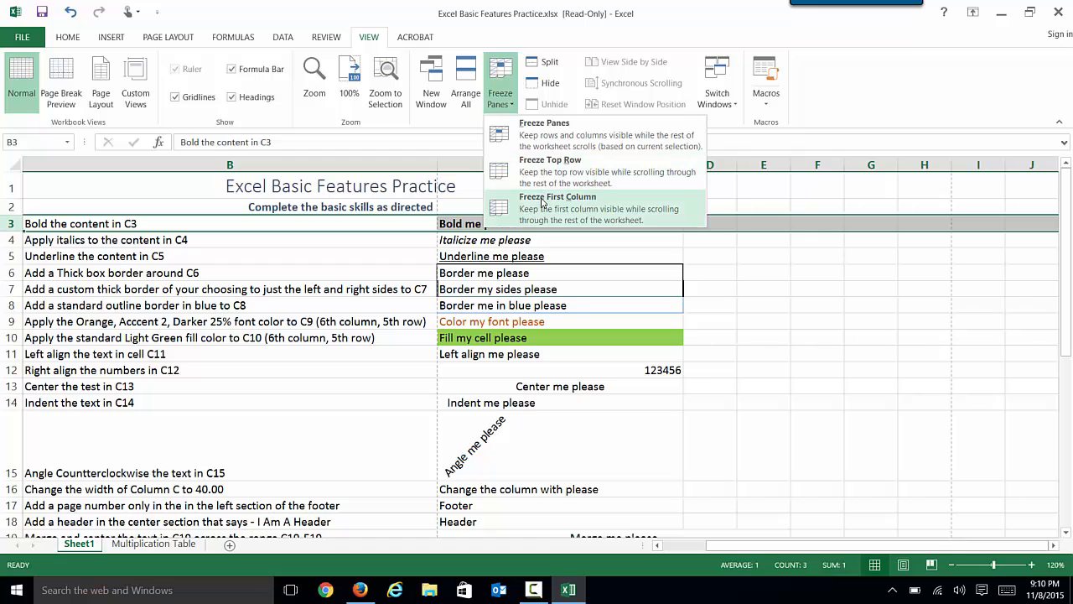
left_click(554, 134)
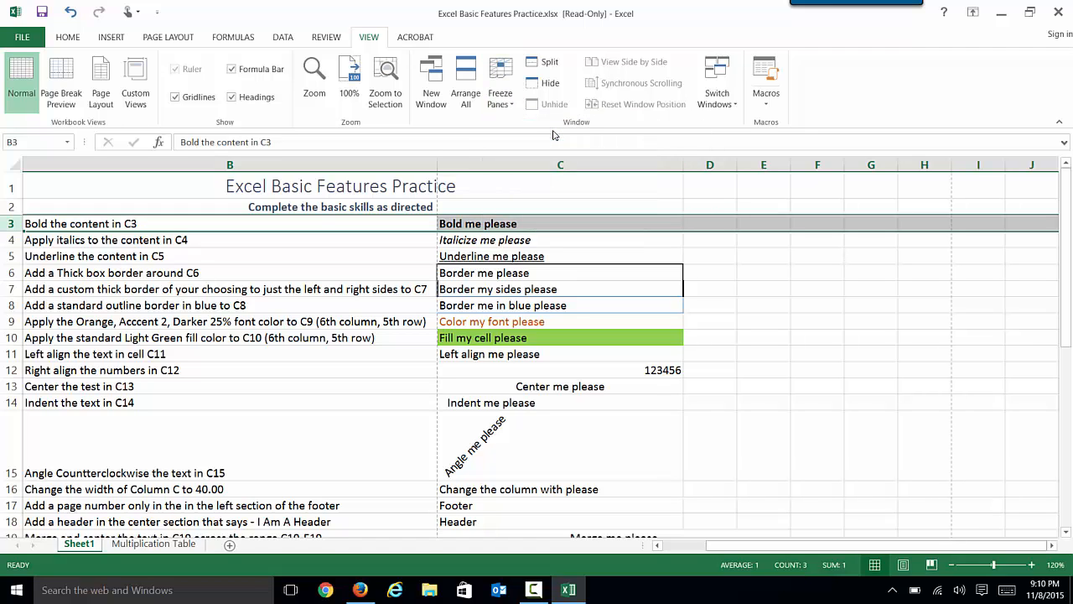
Step: Wrap the text in cell C22 and fine-tune the height of row 22 to fit both lines
scroll(725, 350, "down", 4)
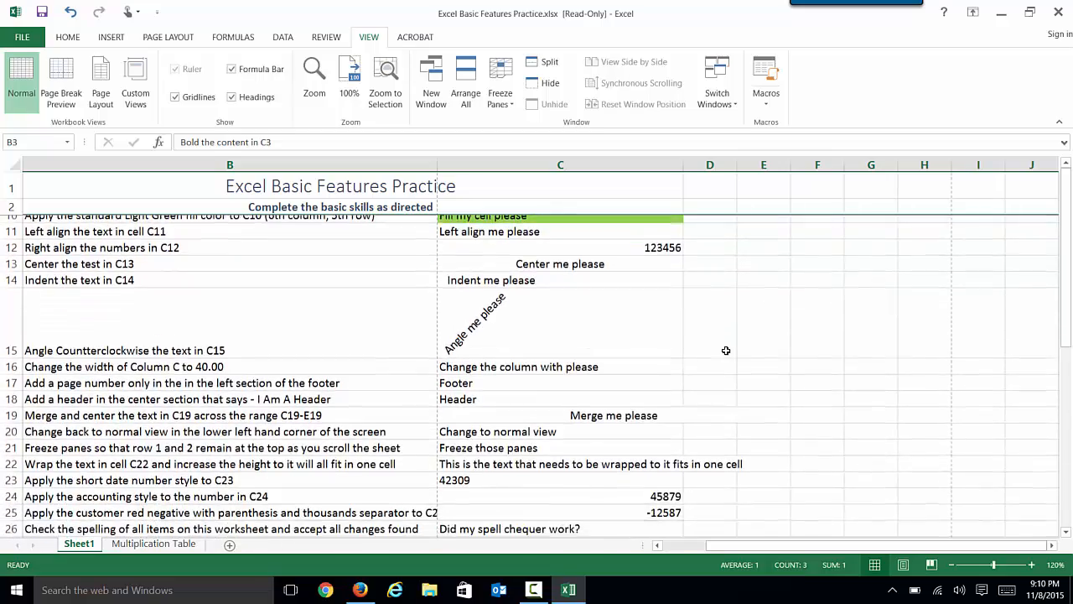
scroll(725, 350, "up", 2)
scroll(726, 351, "down", 2)
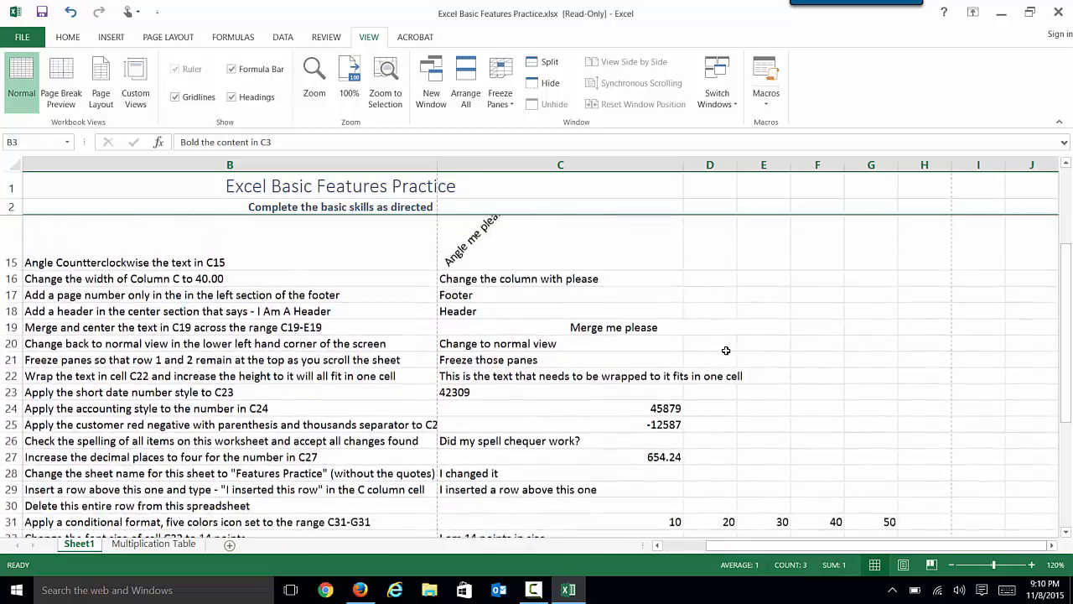
scroll(725, 350, "down", 1)
scroll(726, 350, "down", 2)
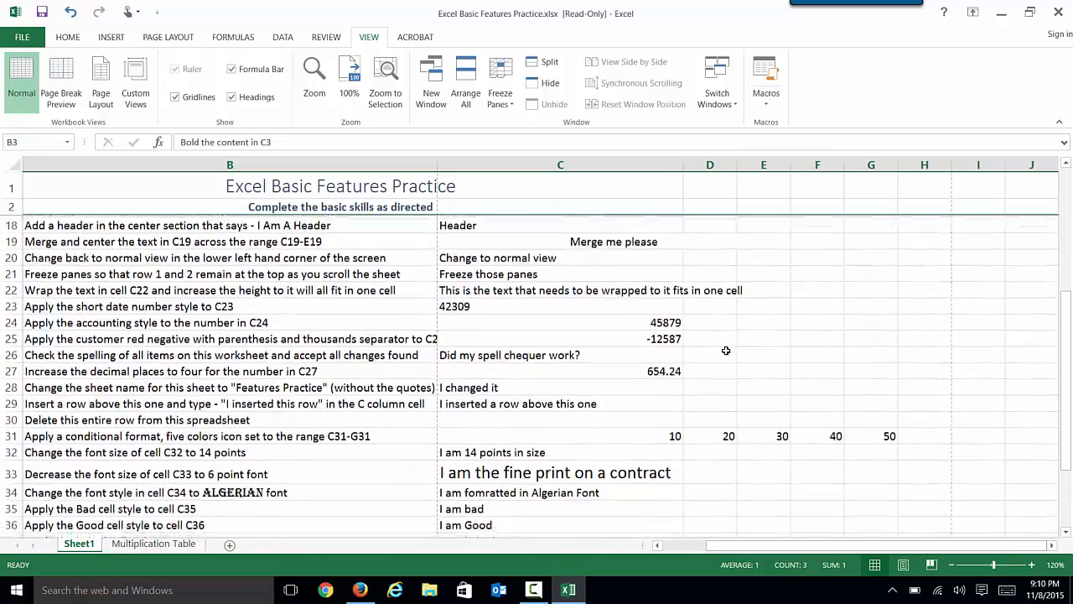
scroll(726, 351, "down", 1)
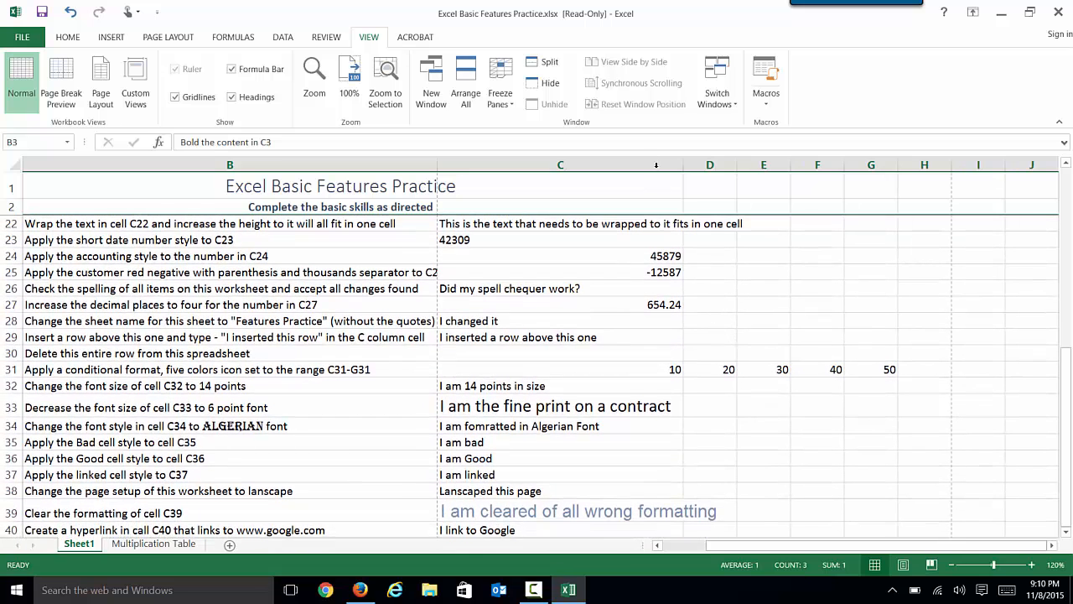
left_click(542, 224)
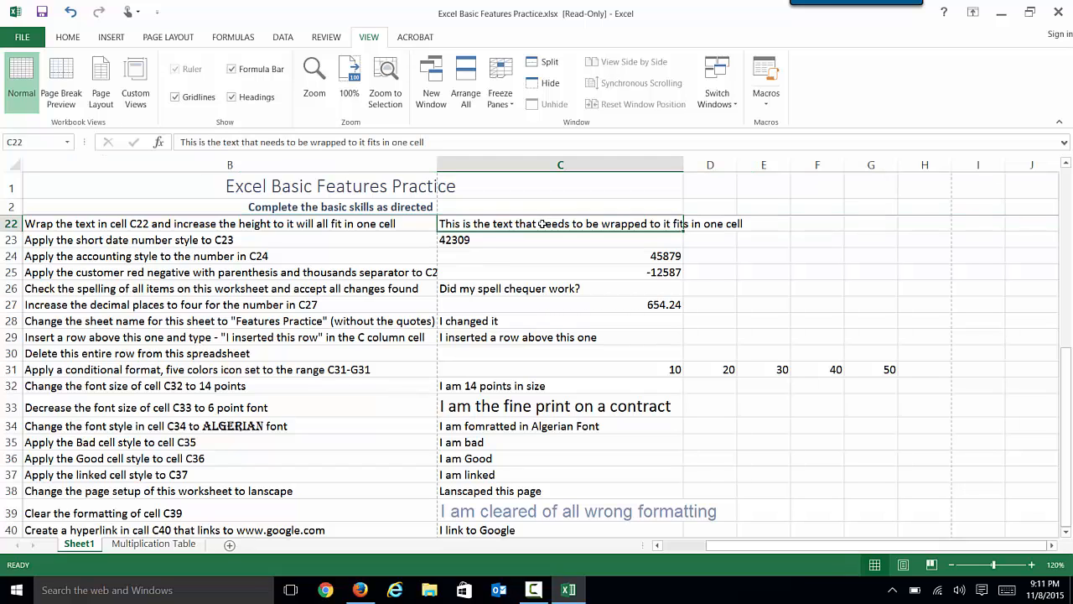
left_click(67, 37)
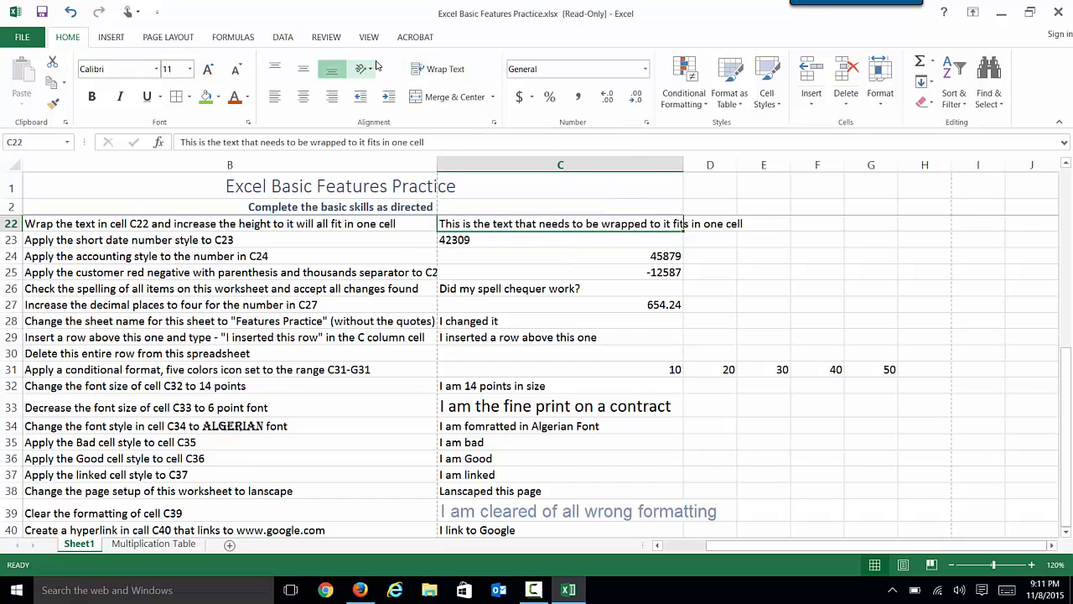
left_click(440, 69)
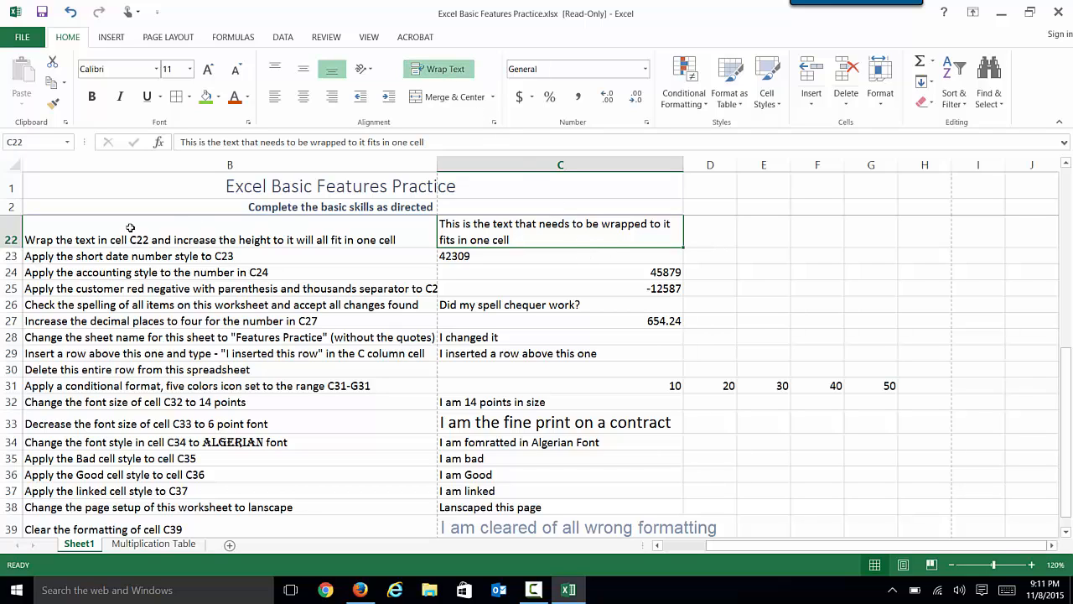
left_click_drag(10, 247, 11, 239)
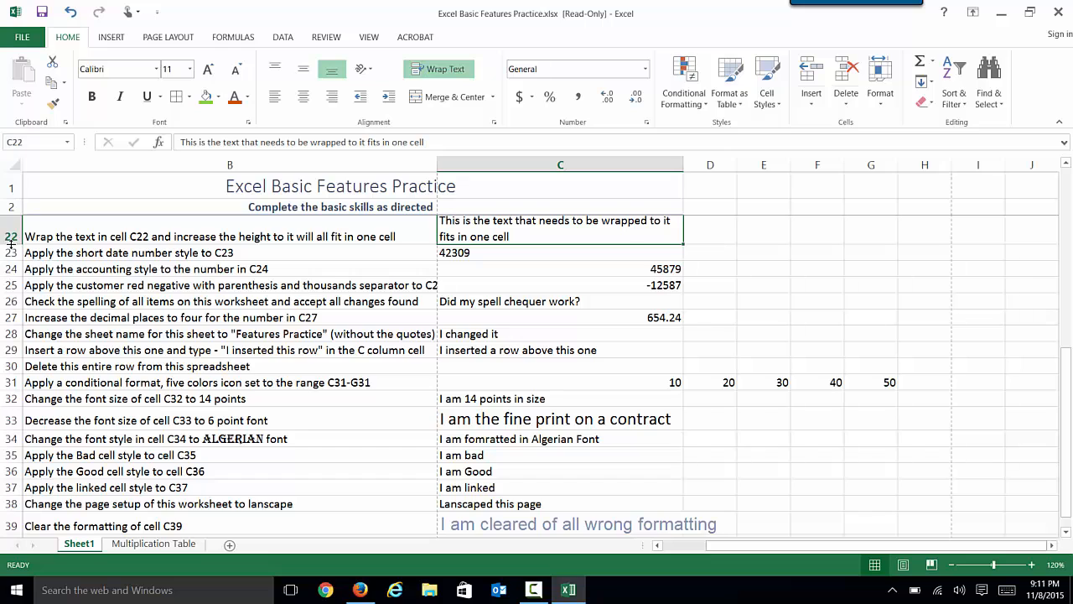
left_click_drag(10, 243, 10, 244)
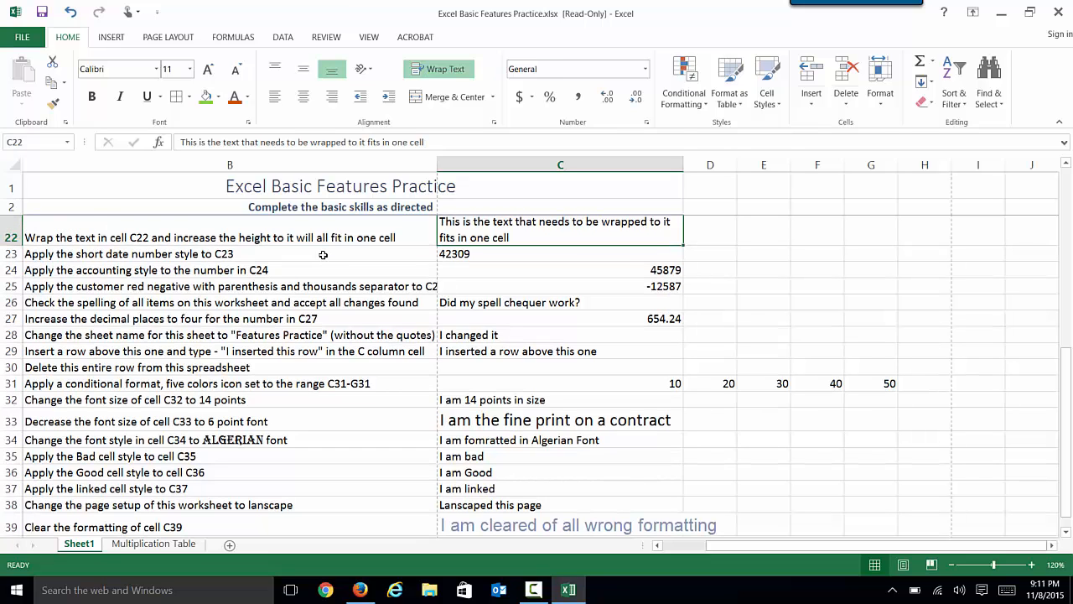
Step: Apply the Short Date number format to cell C23
left_click(471, 253)
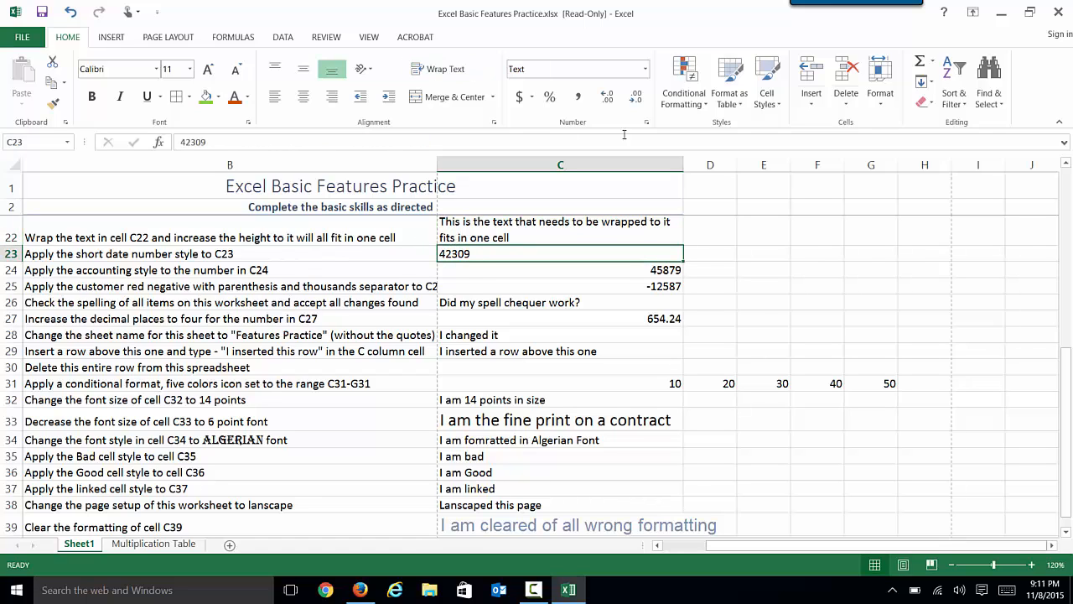
left_click(646, 72)
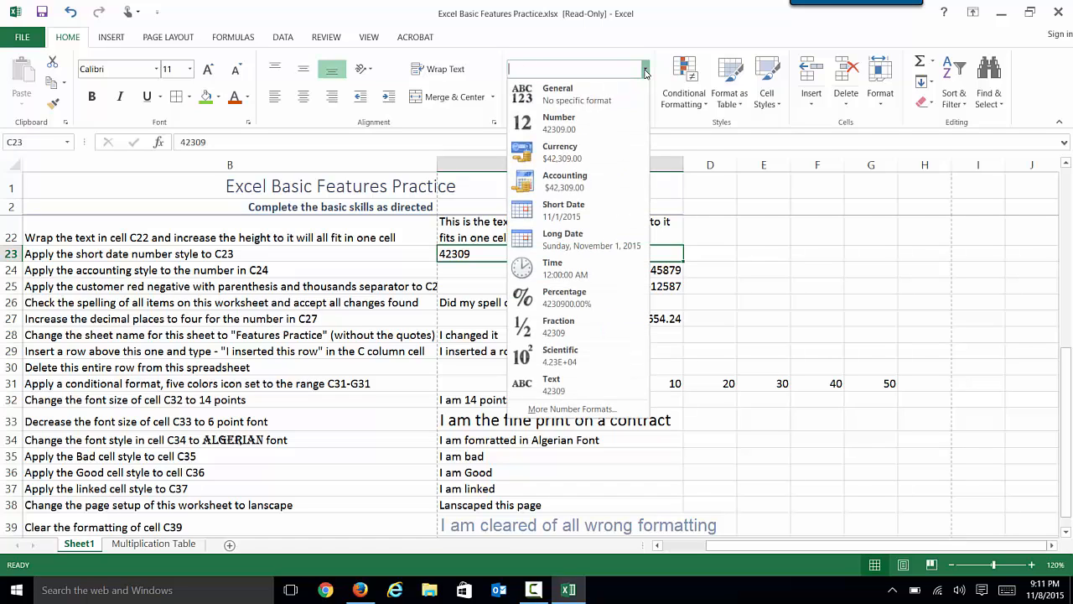
left_click(610, 211)
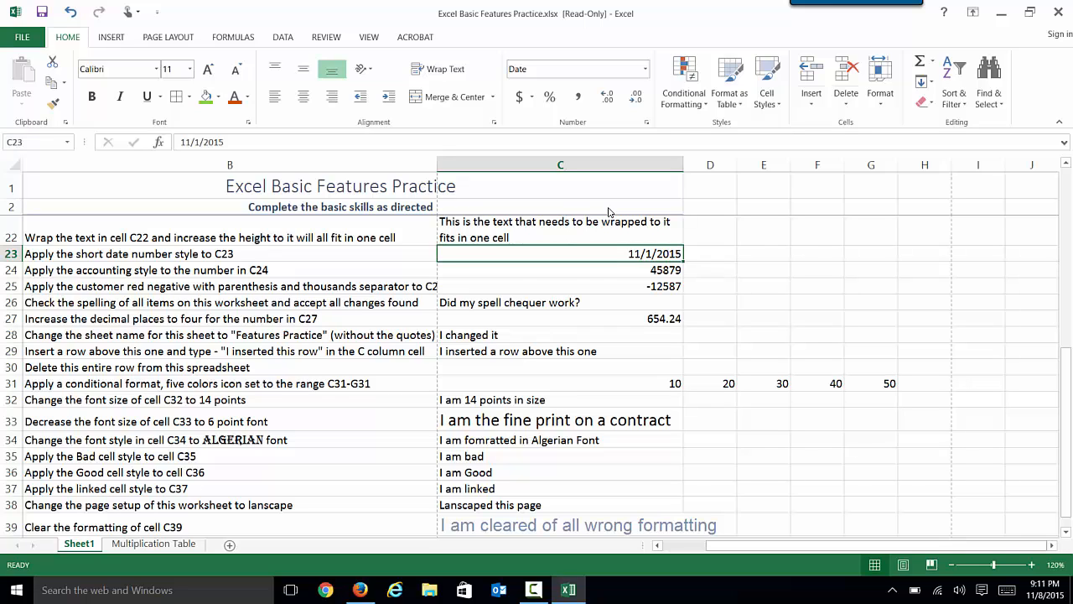
left_click(306, 271)
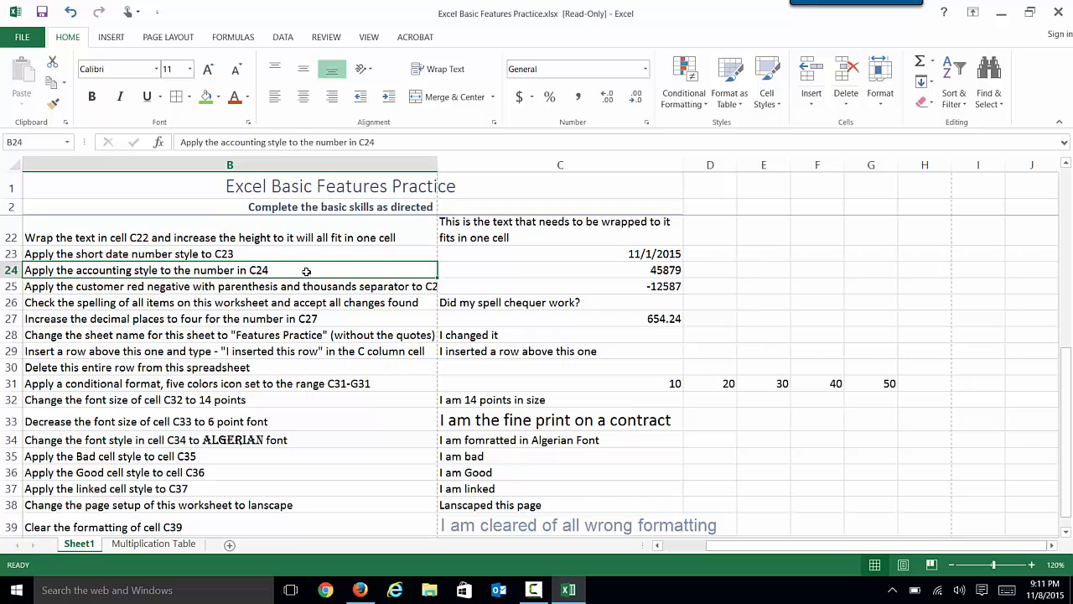
Step: Try the Currency format on the number in cell C24 and replace it with the Accounting format
left_click(487, 275)
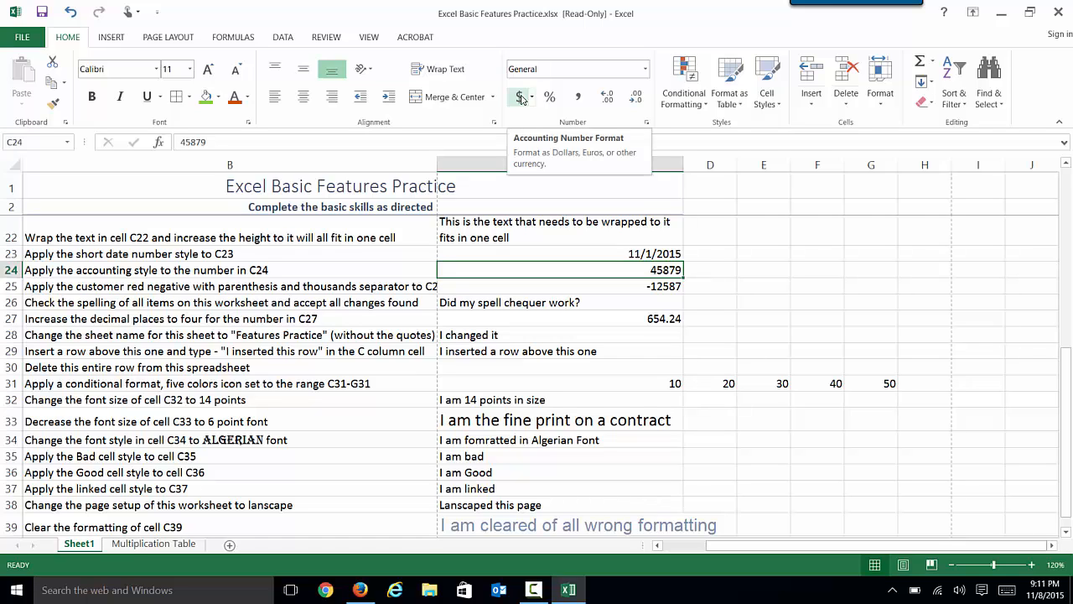
left_click(645, 69)
left_click(612, 154)
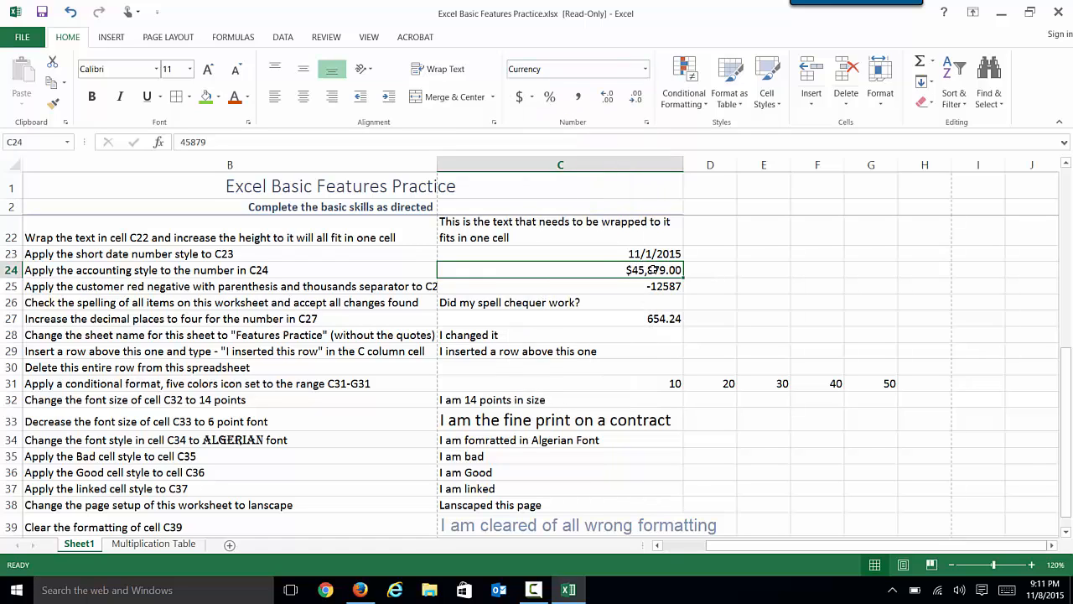
left_click(645, 69)
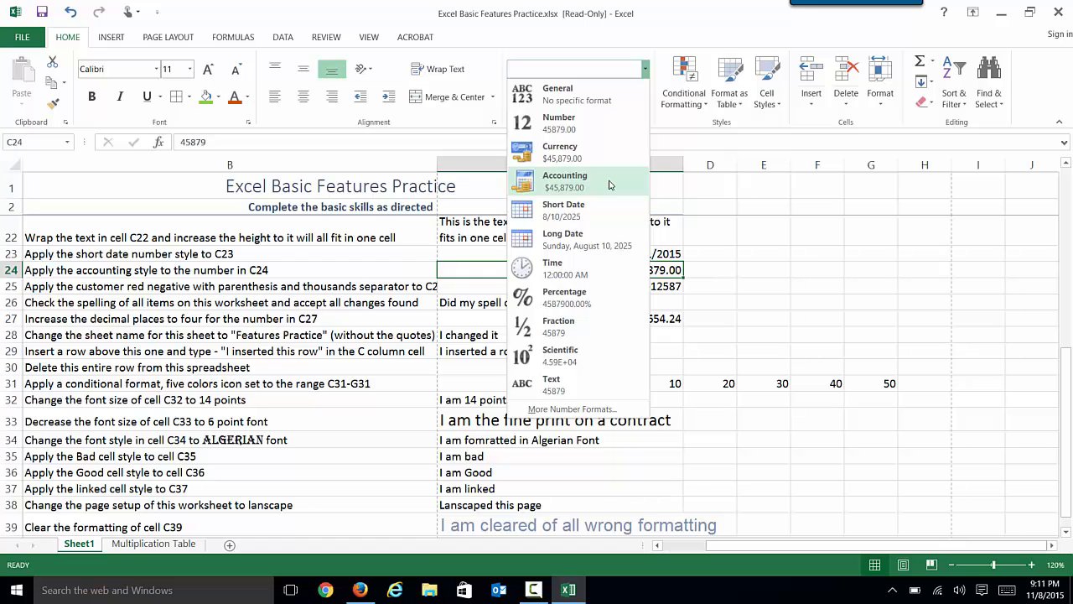
left_click(610, 184)
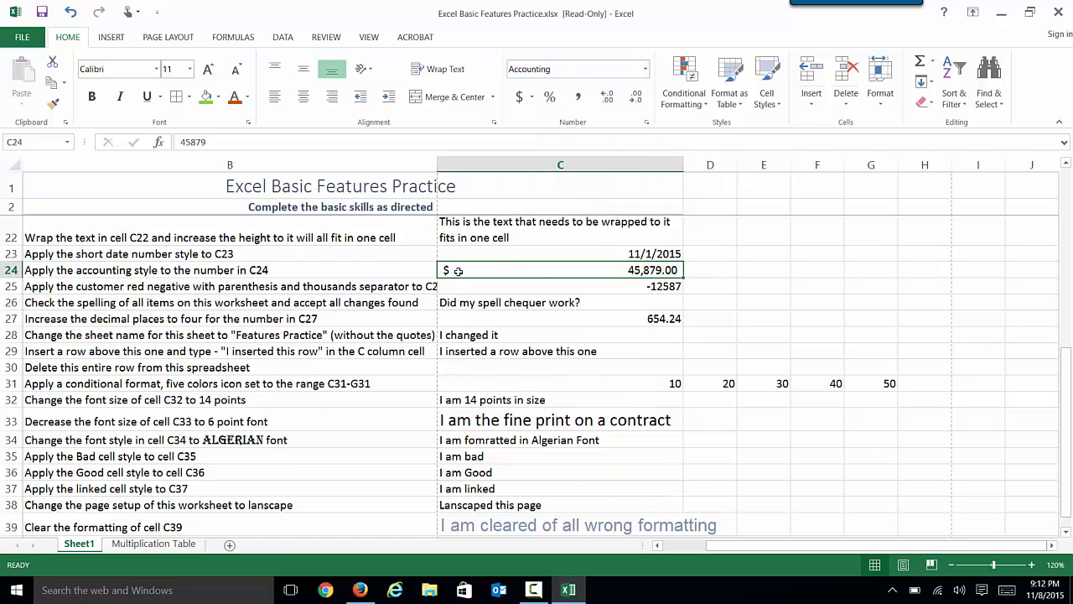
Step: Widen column B slightly so that the full instruction text in row 25 fits
scroll(458, 270, "down", 2)
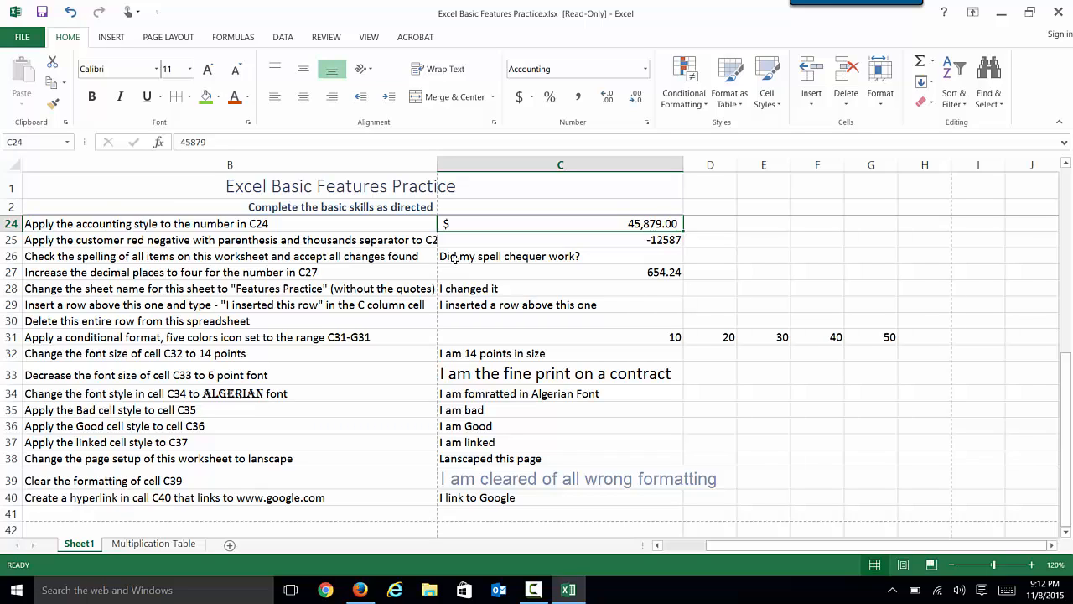
double_click(437, 166)
left_click_drag(437, 166, 446, 166)
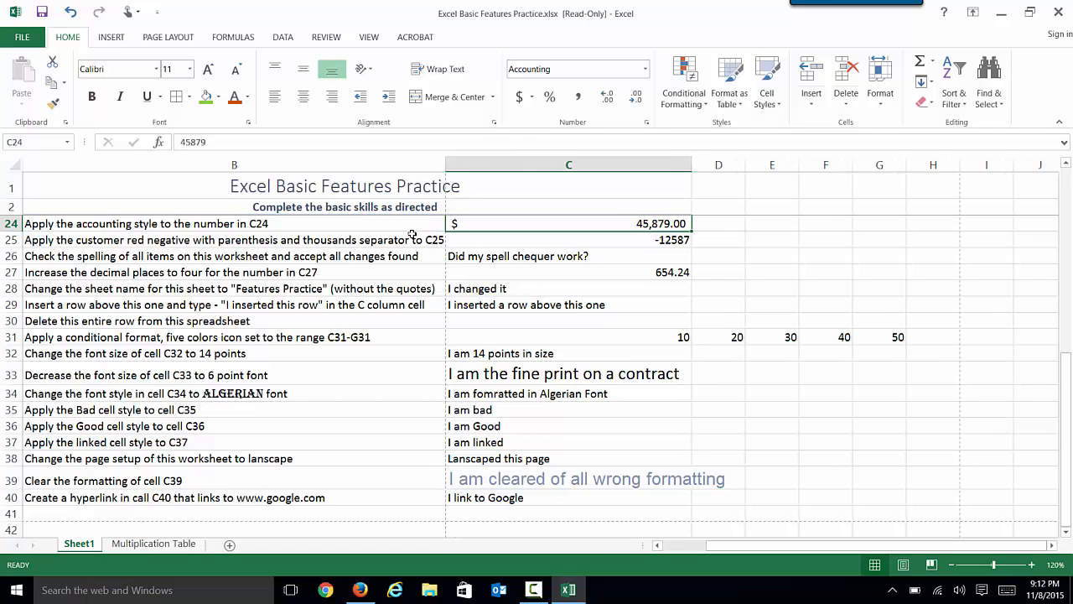
Step: Format cell C25 as Number with two decimal places, thousands separator, and red negative numbers in parentheses
left_click(487, 238)
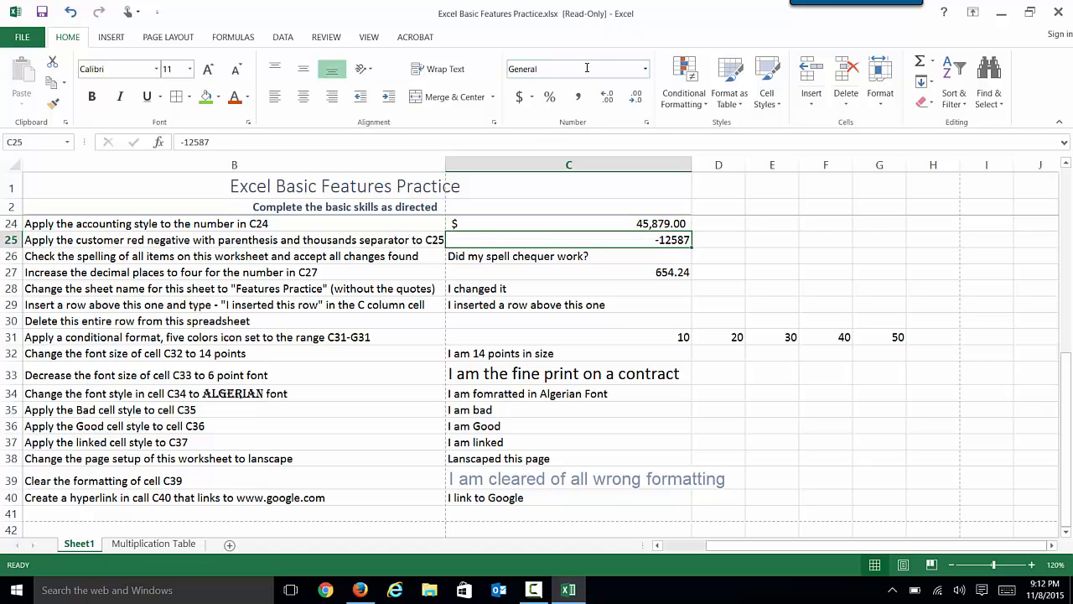
left_click(644, 68)
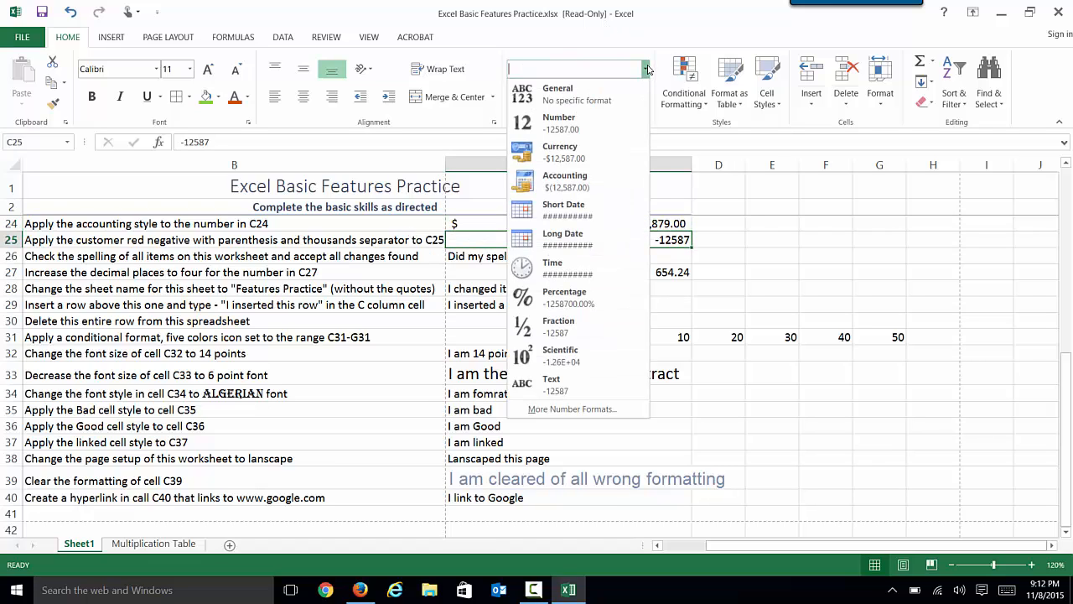
left_click(590, 410)
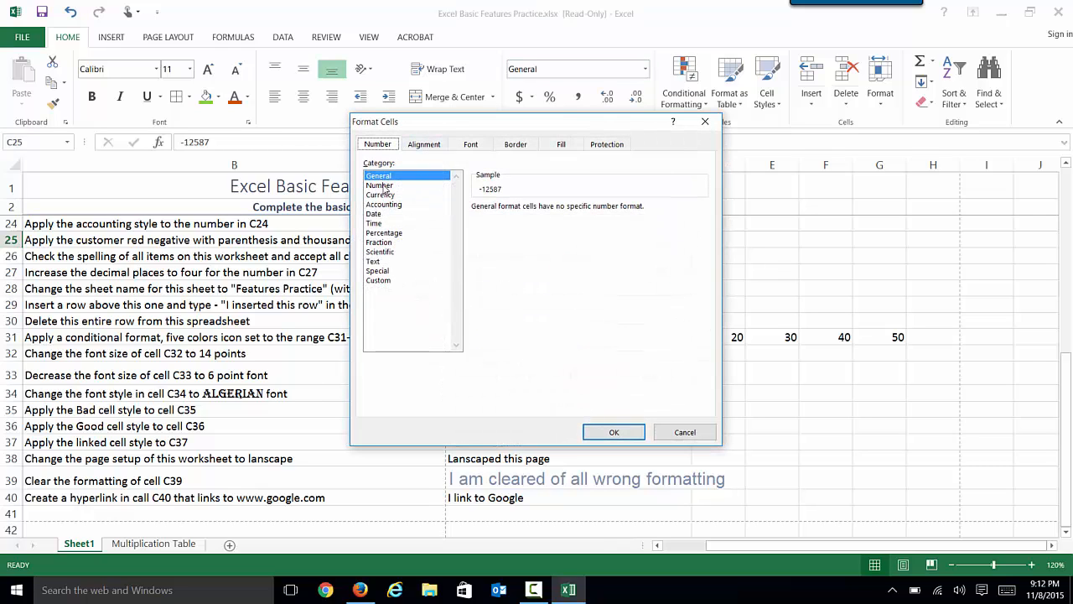
left_click(382, 185)
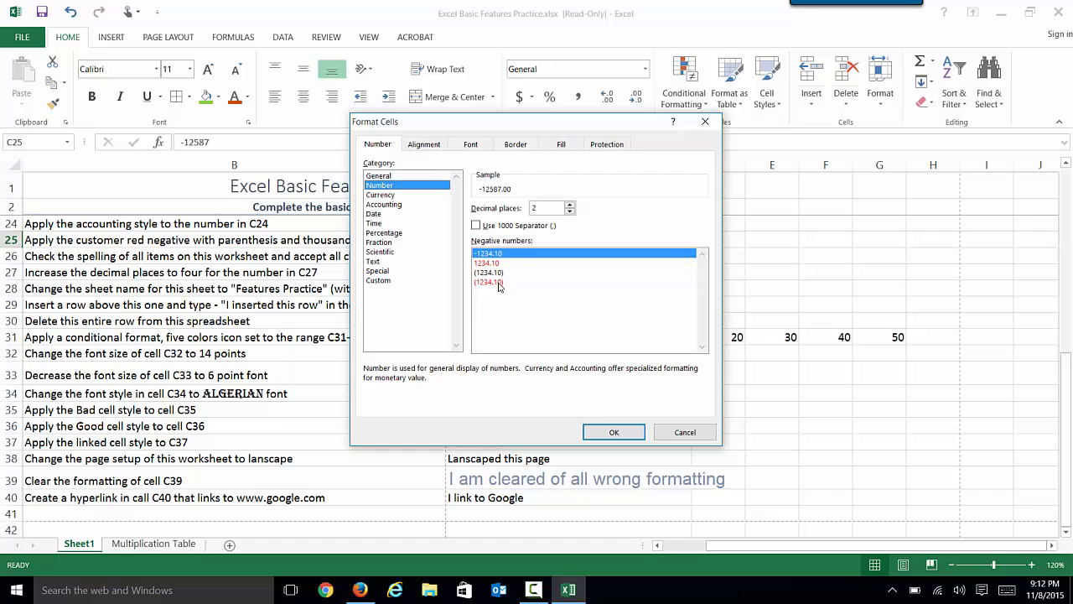
left_click(495, 282)
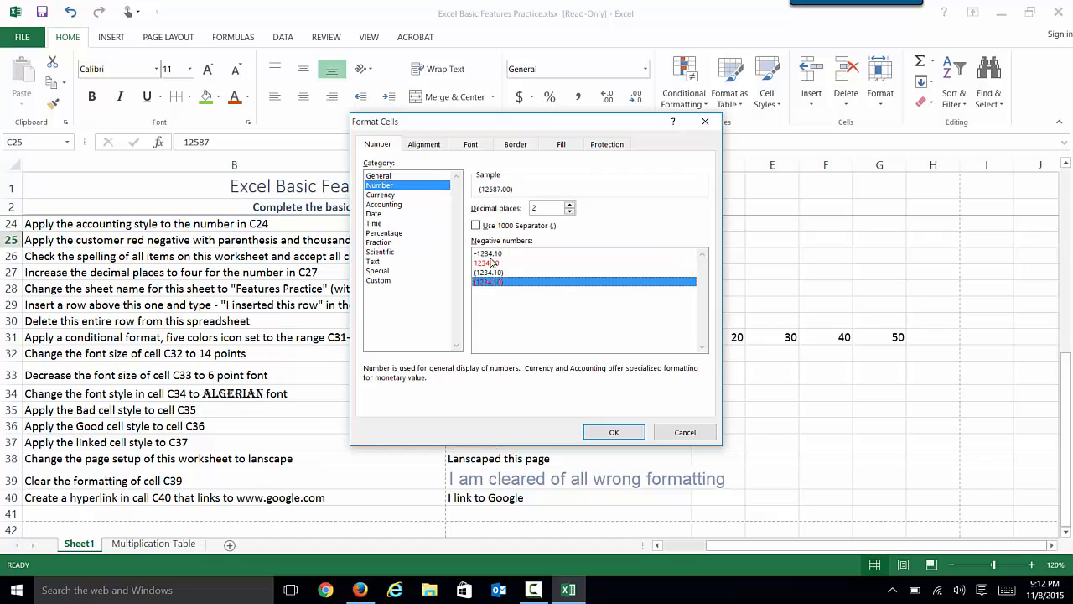
left_click(476, 225)
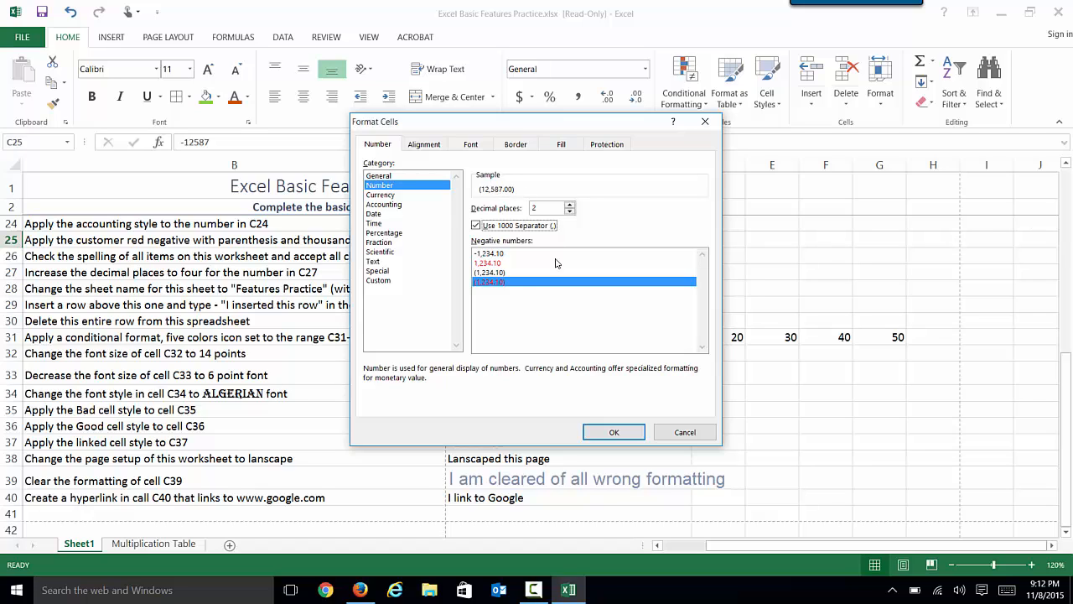
left_click(613, 432)
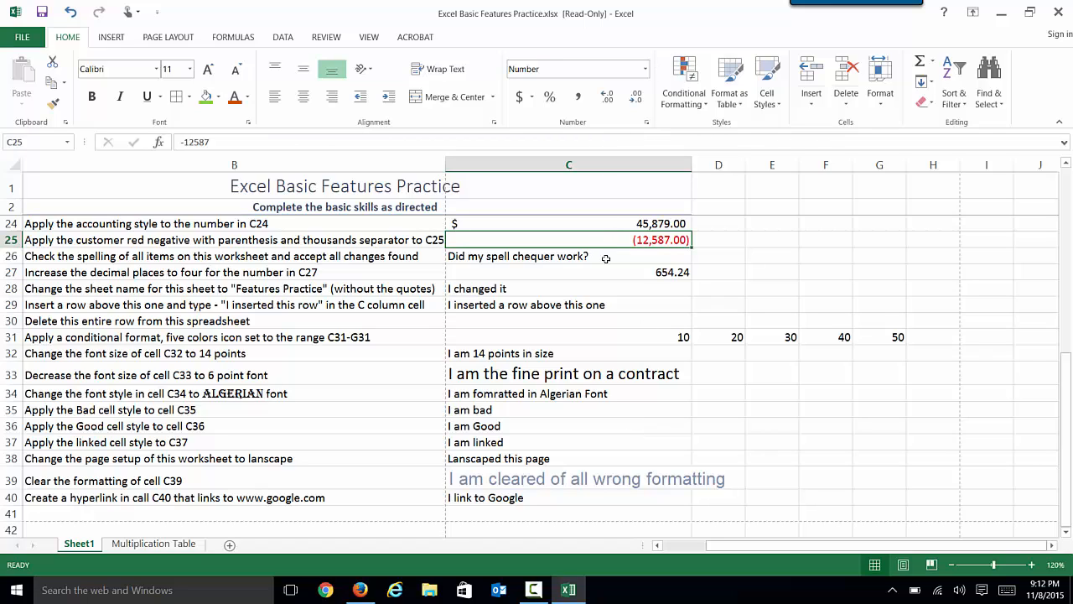
Step: Spell-check the worksheet from C26, ignoring "chequer" once and accepting the corrections "formatted", "landscape" and "Landscaped"
left_click(605, 258)
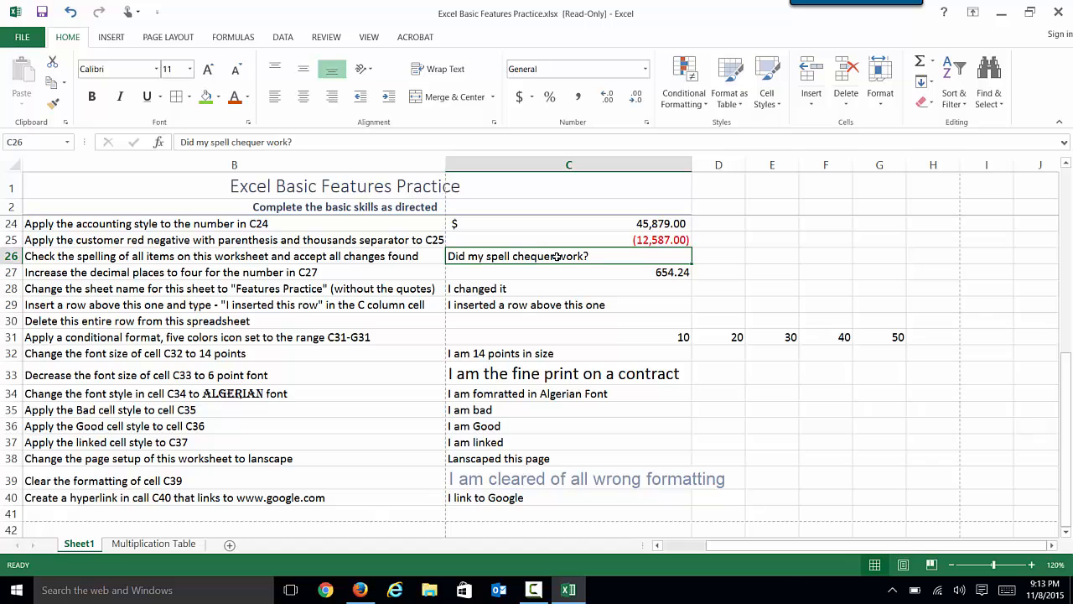
left_click(326, 38)
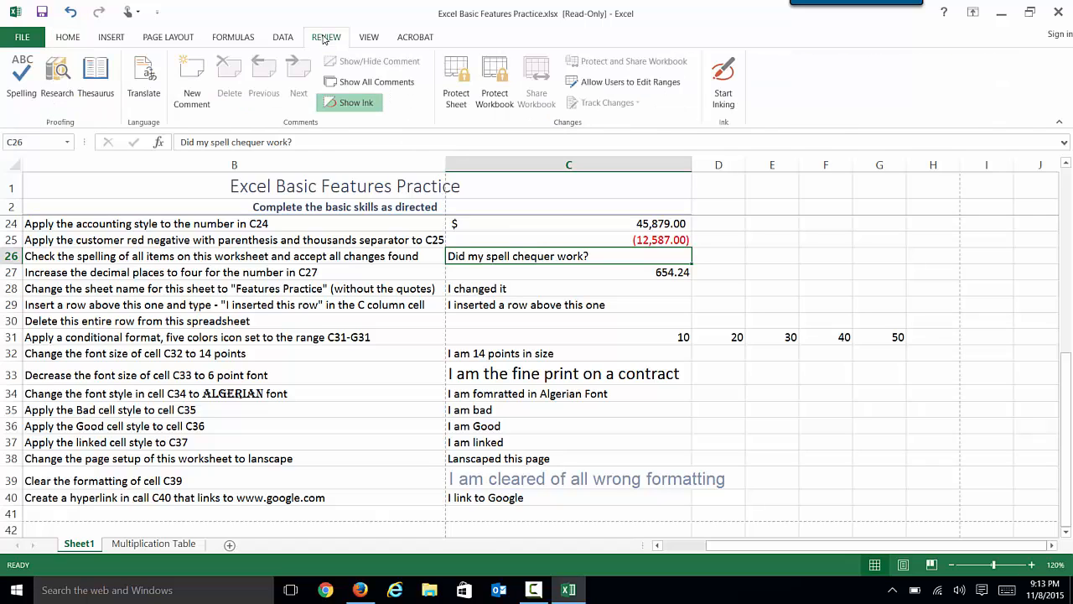
left_click(24, 78)
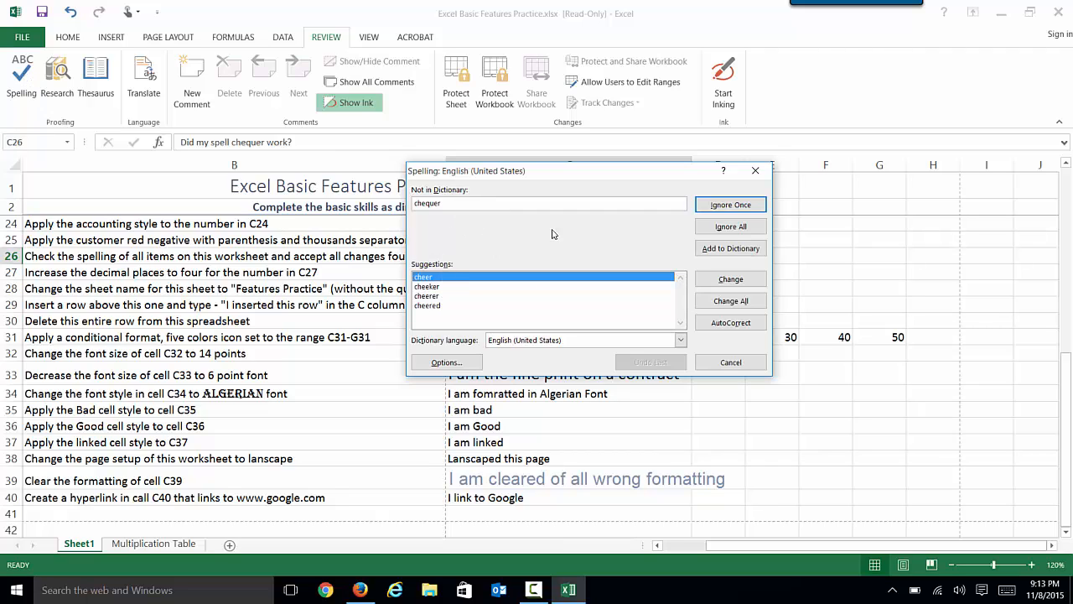
left_click(741, 207)
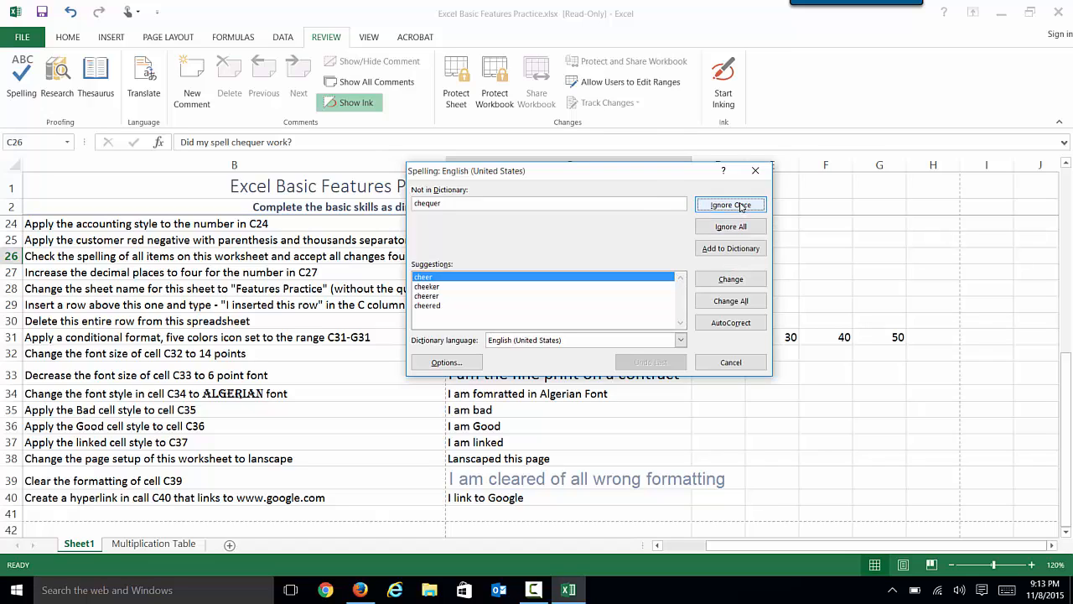
left_click(730, 279)
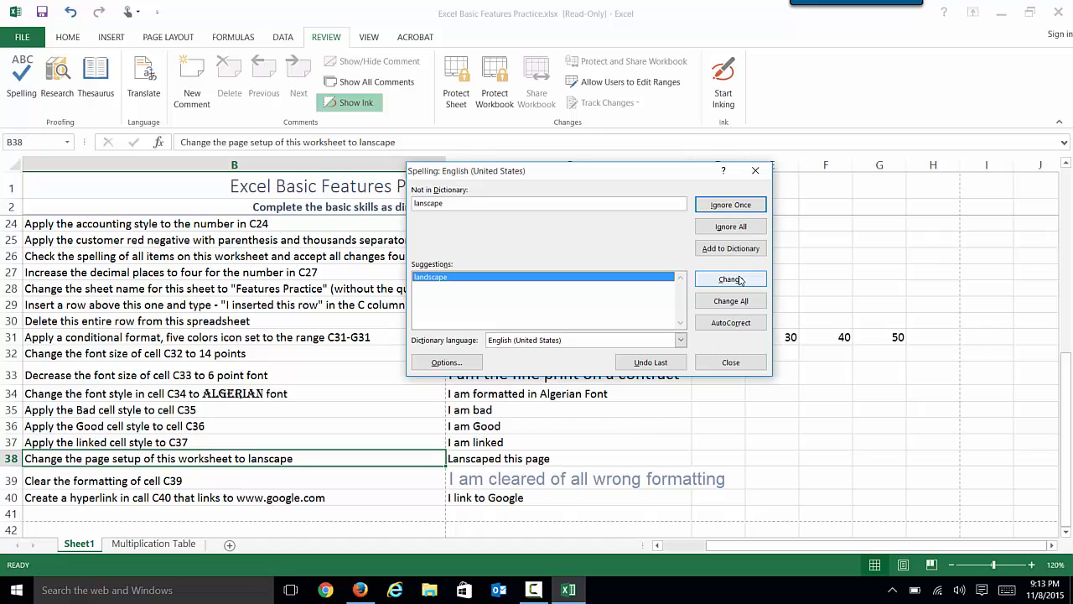
left_click(731, 279)
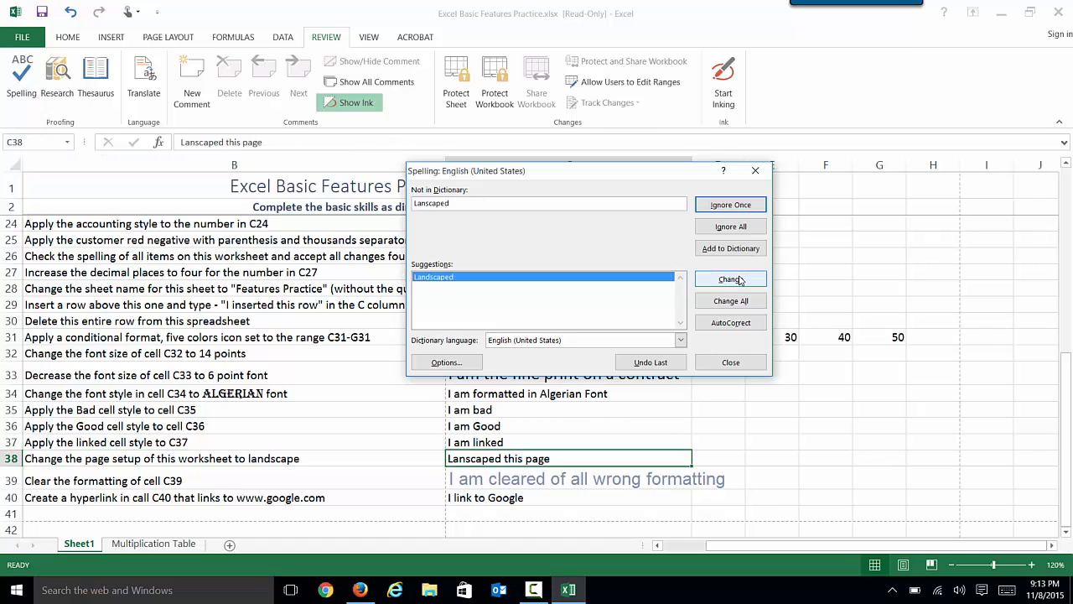
left_click(730, 279)
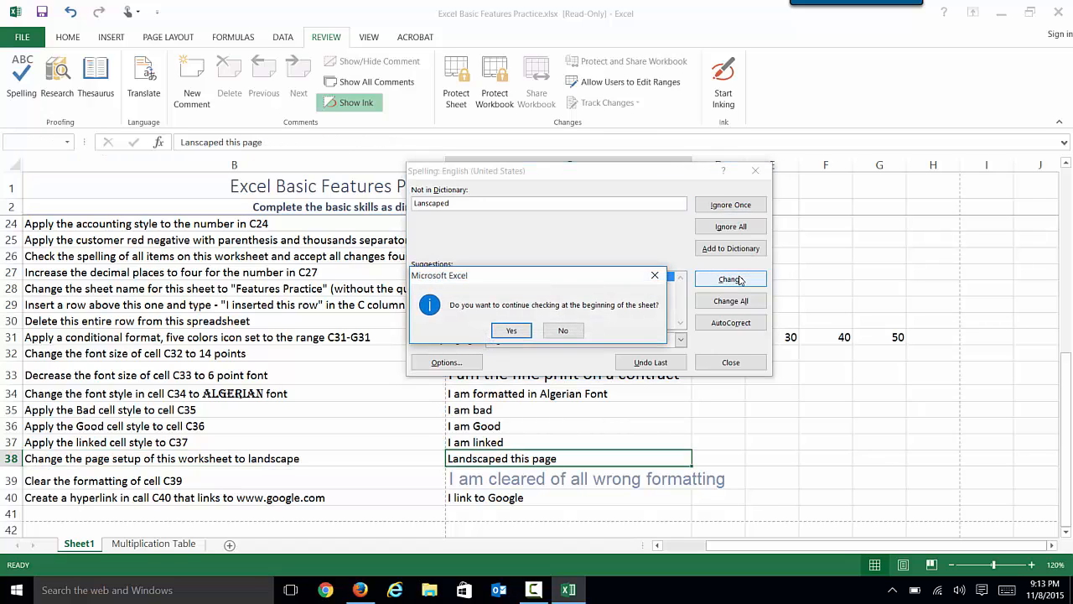
Step: Continue the spell check from the beginning of the sheet, accept "Accent" and "Counterclockwise", and finish the check
left_click(513, 331)
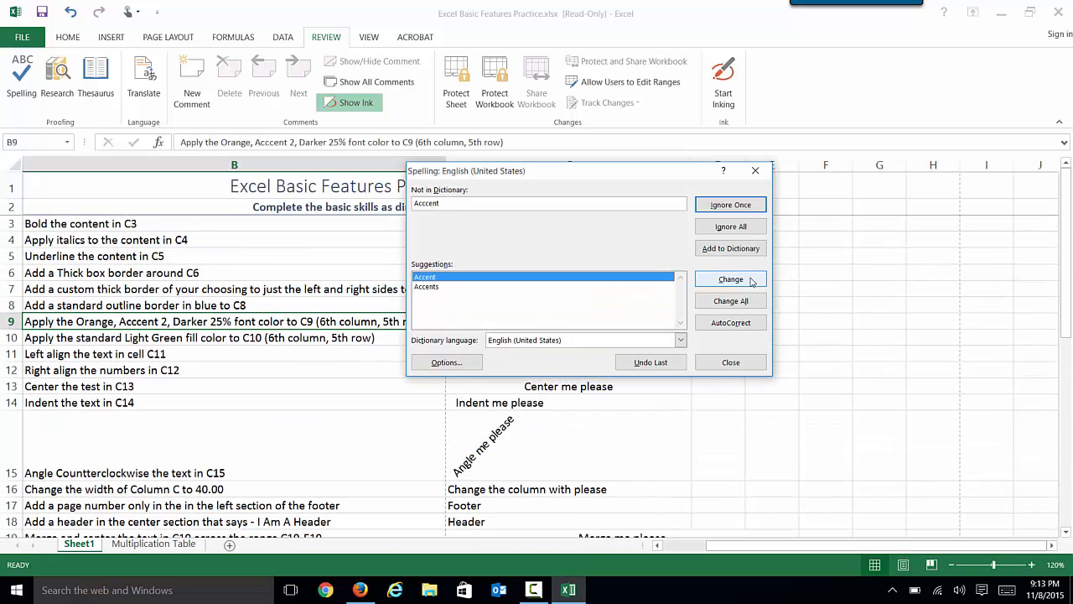
left_click(749, 282)
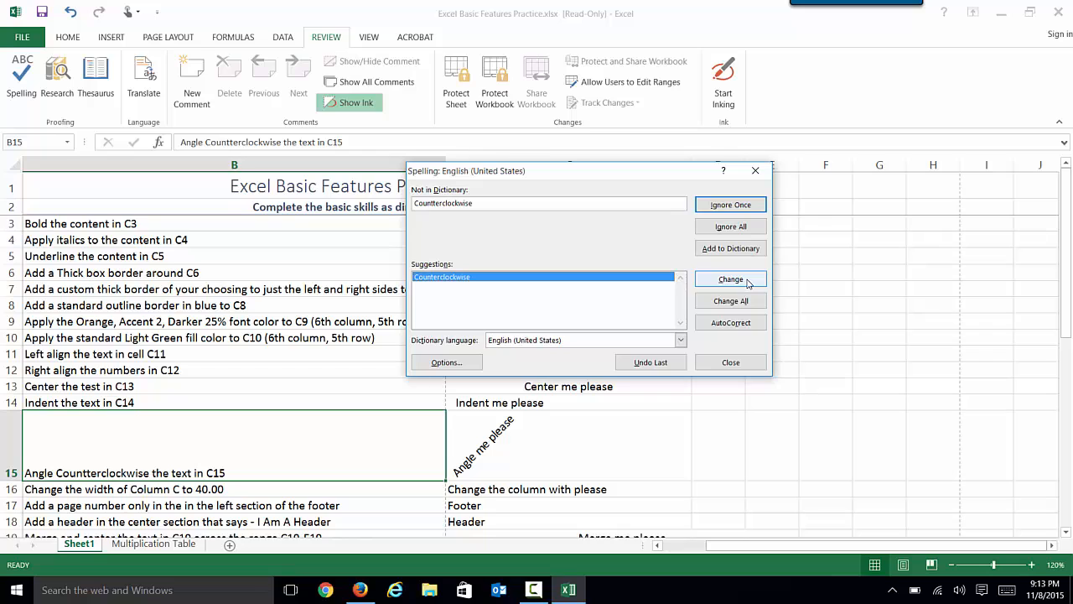
left_click(748, 283)
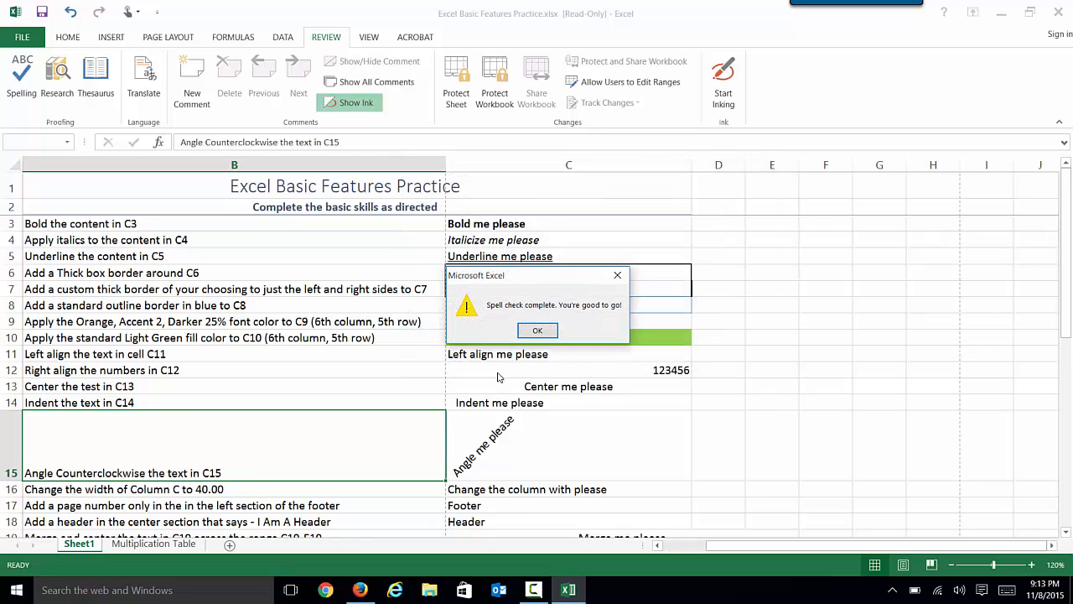
left_click(536, 336)
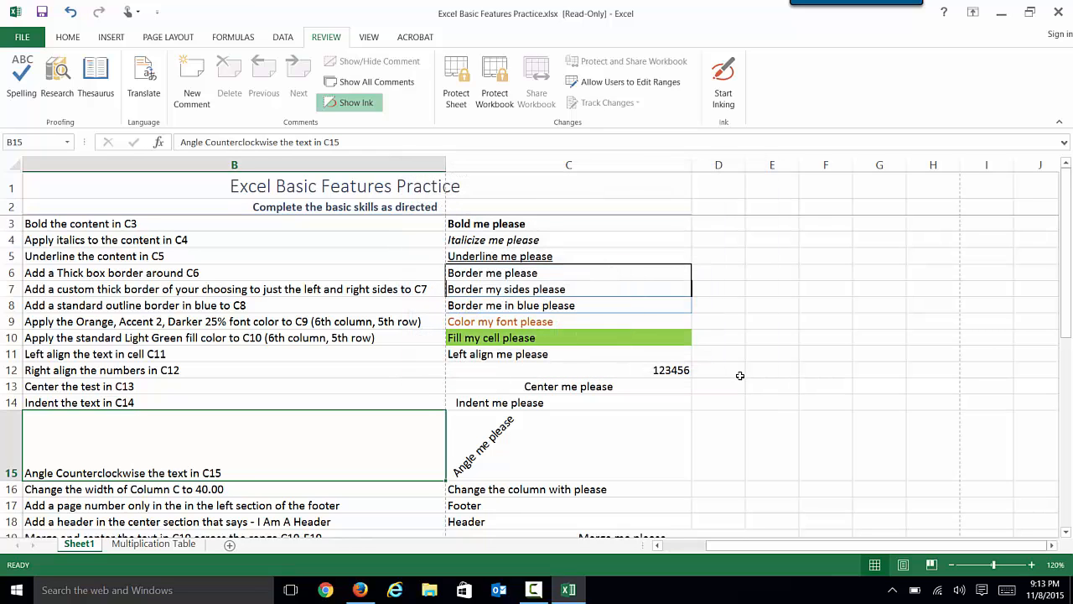
Step: Increase the decimal places of the number in cell C27 to four
scroll(740, 375, "down", 4)
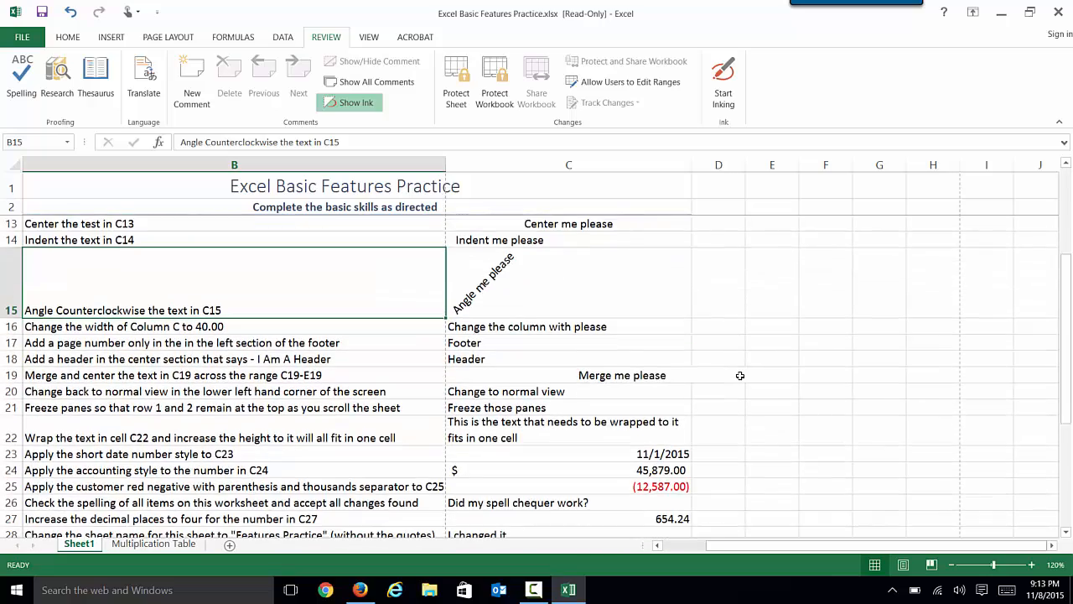
scroll(739, 375, "down", 1)
scroll(739, 375, "down", 1)
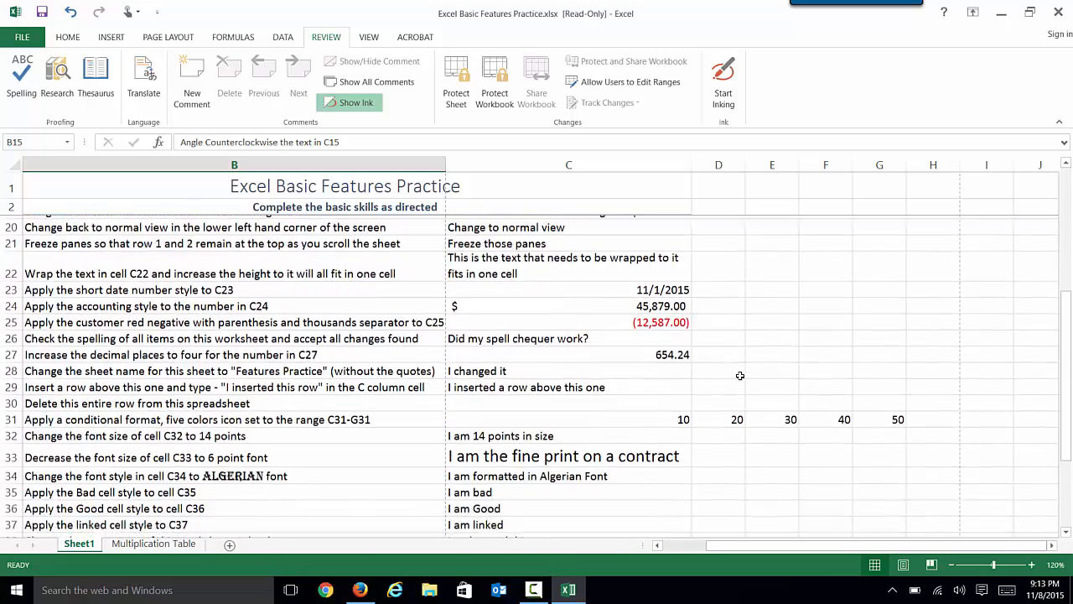
scroll(739, 375, "down", 3)
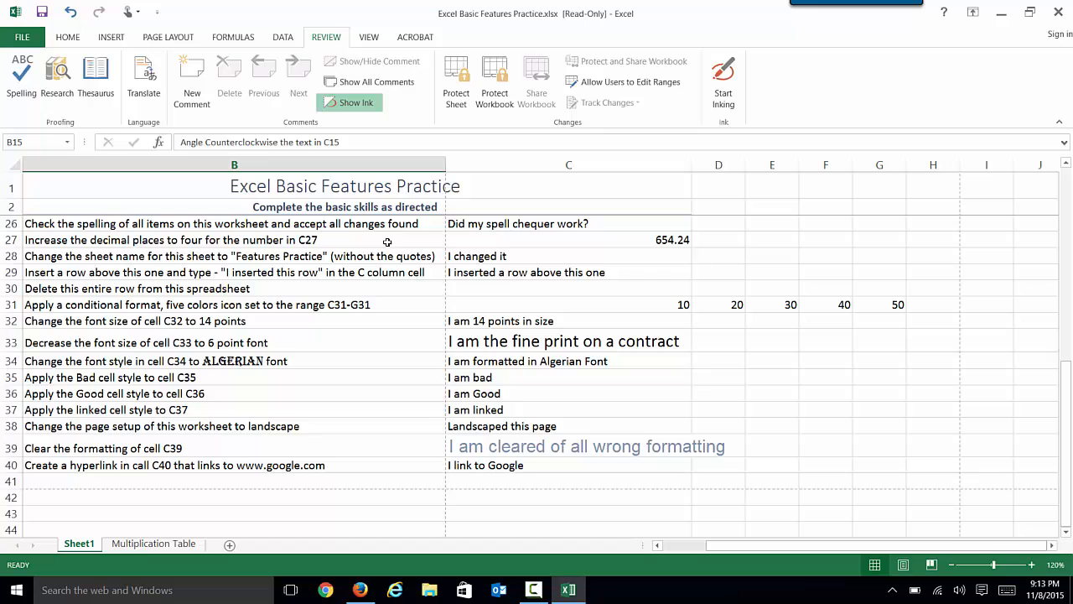
left_click(561, 240)
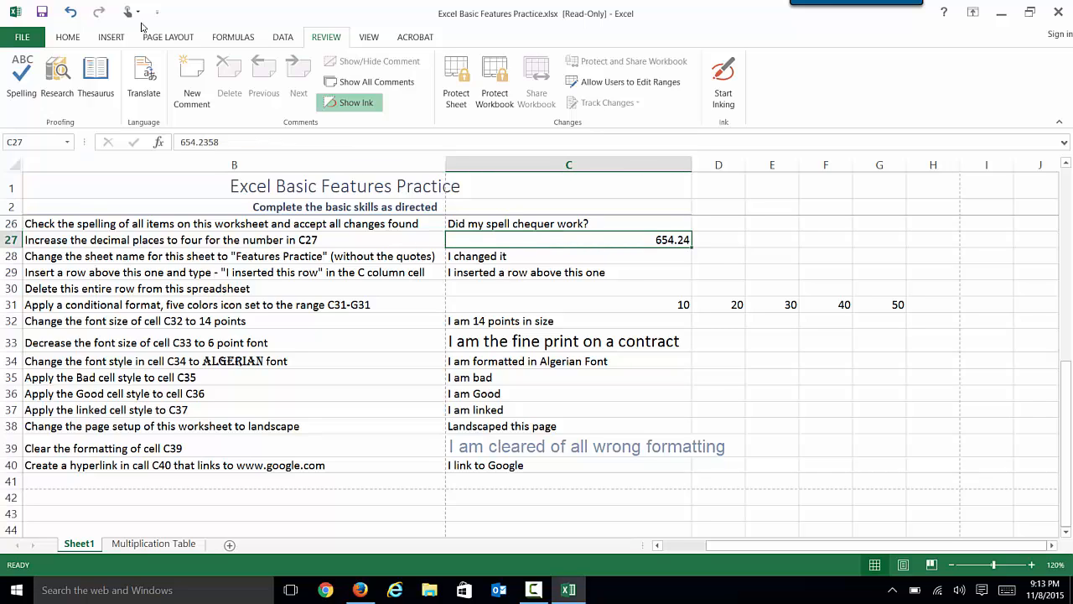
left_click(68, 37)
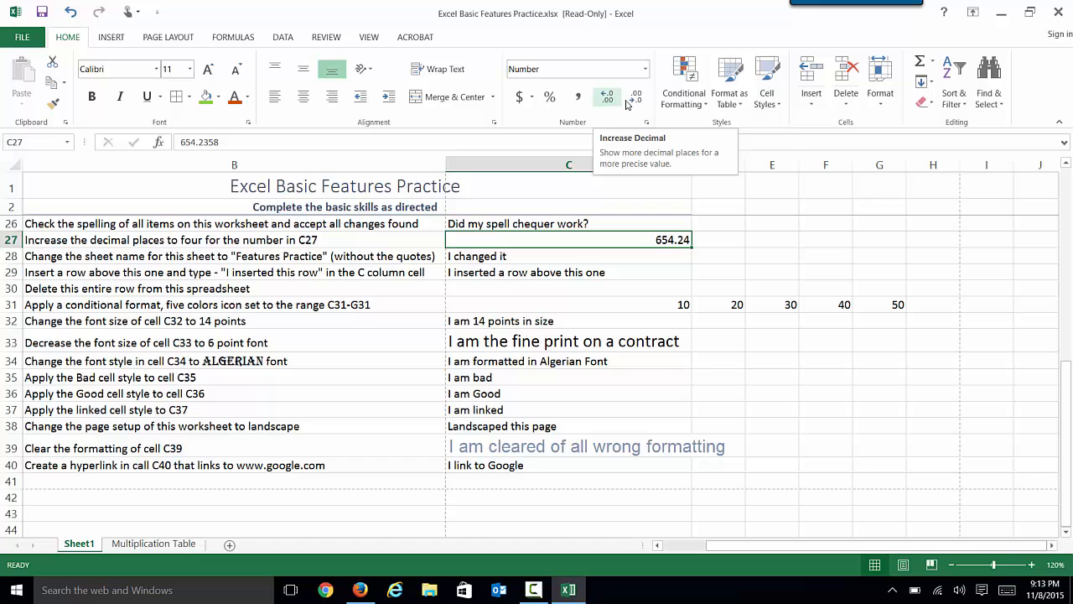
left_click(613, 99)
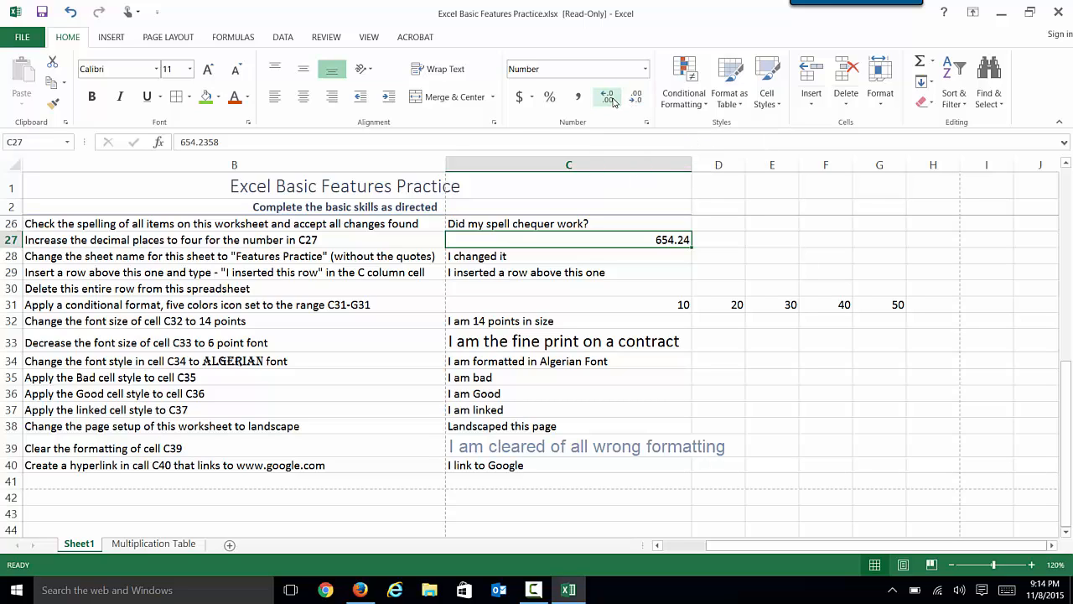
left_click(613, 100)
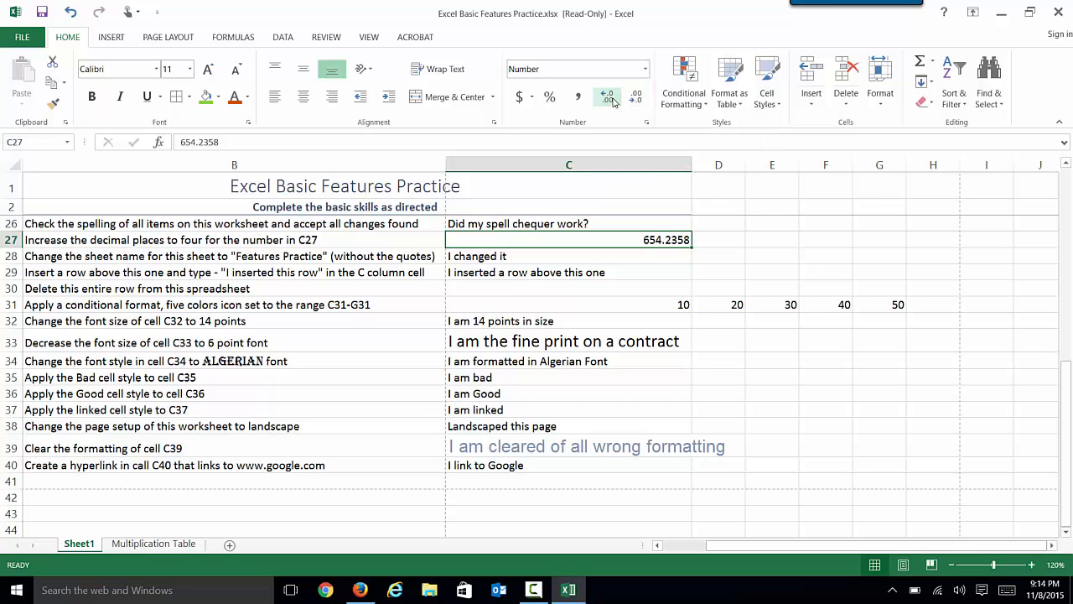
Step: Rename the Sheet1 worksheet as "Features Practice"
left_click(621, 255)
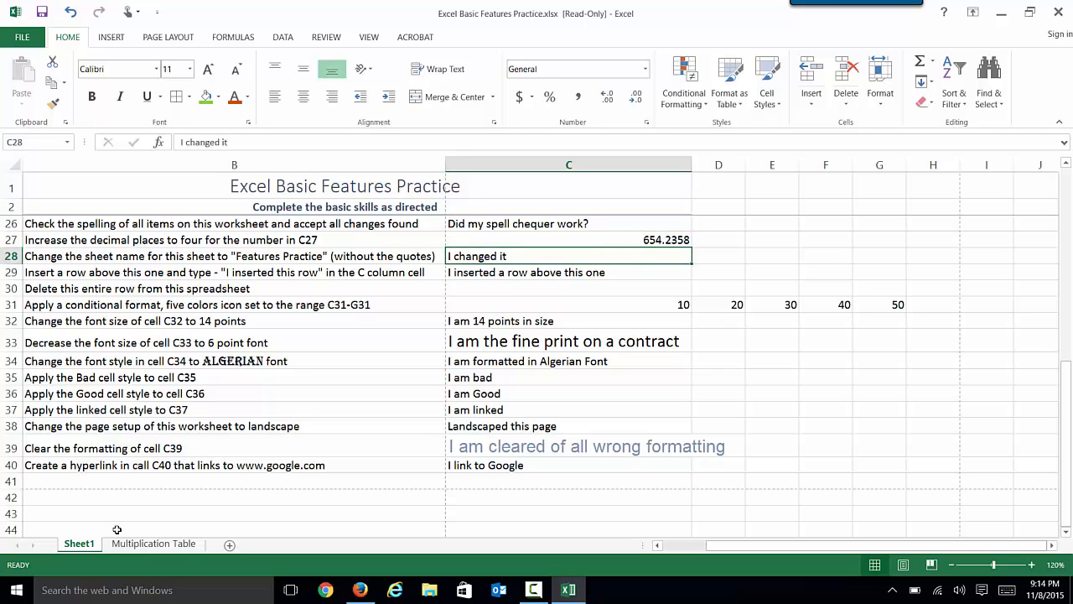
double_click(87, 545)
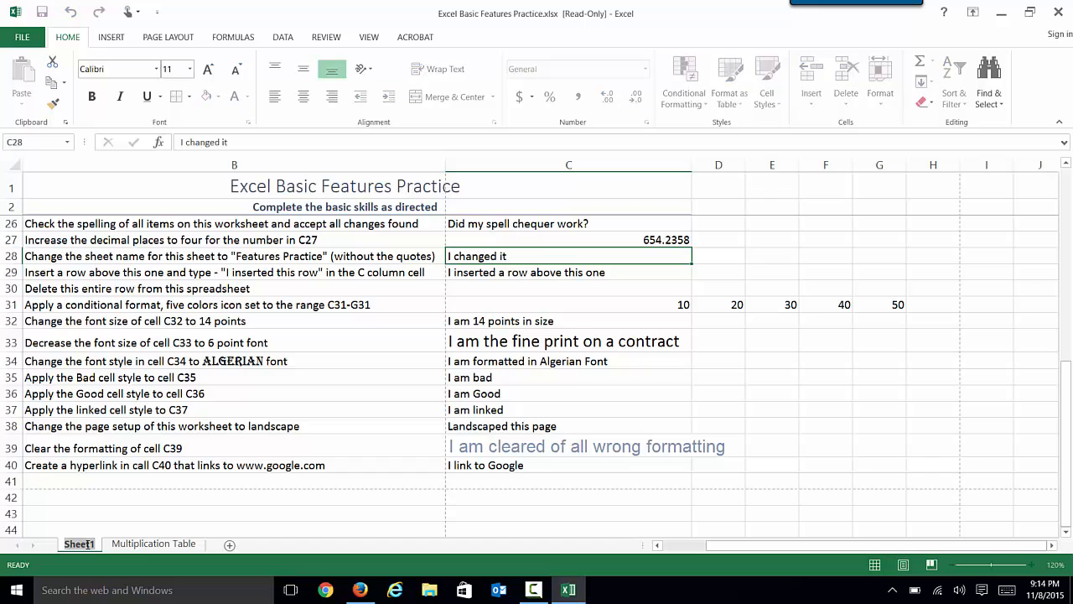
type("Feat")
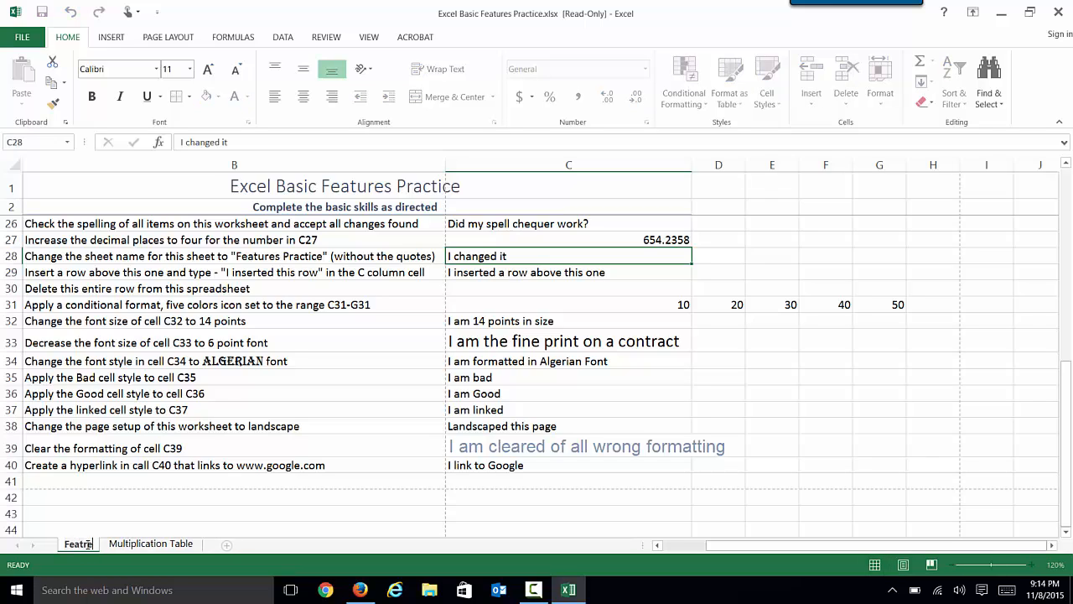
key("BackSpace")
type("ture")
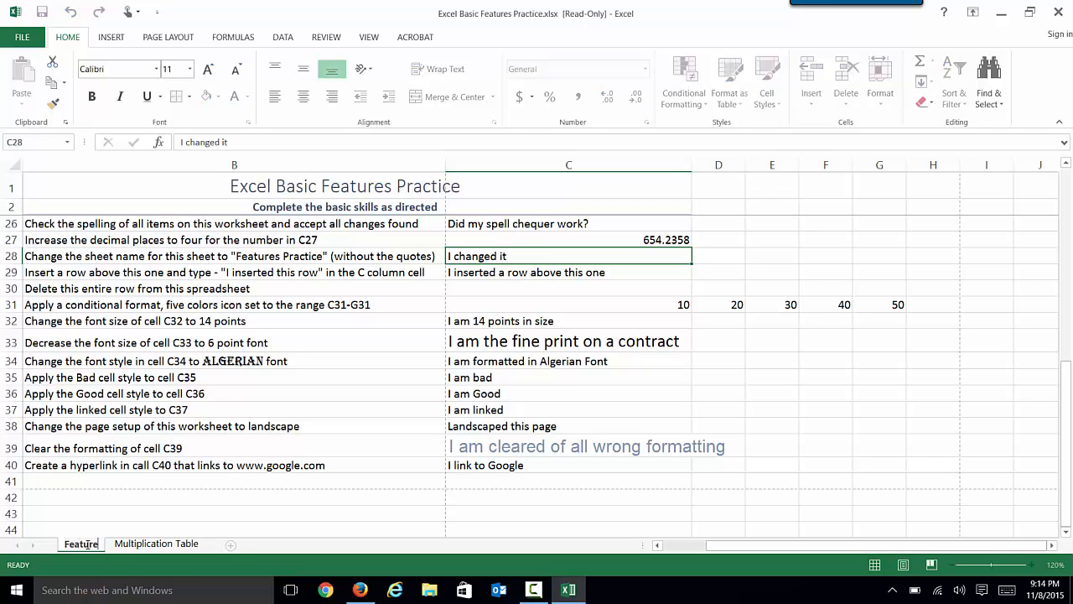
type("s Practice")
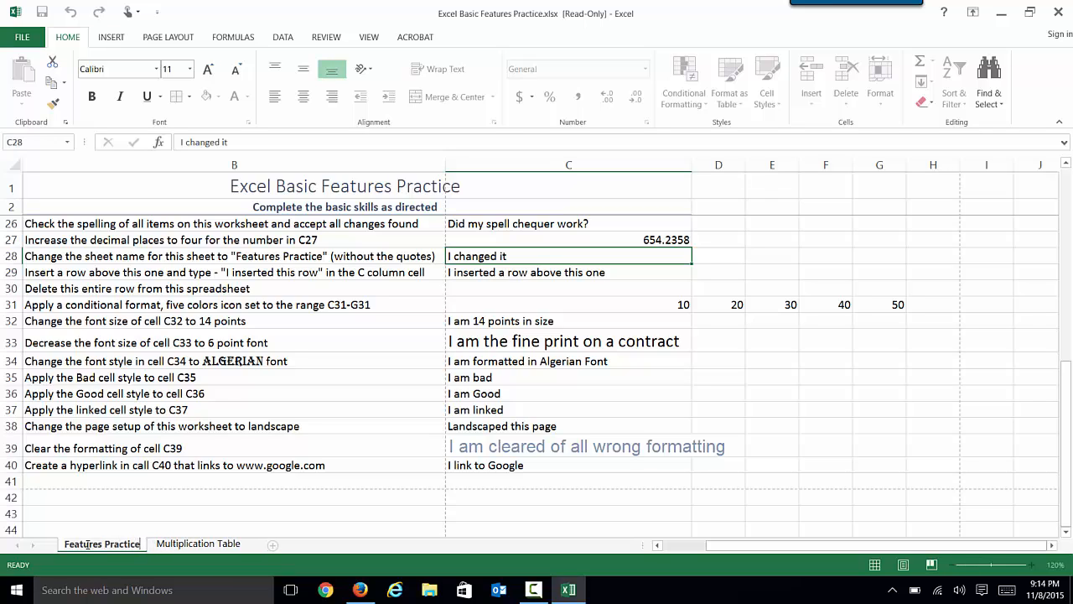
left_click(490, 273)
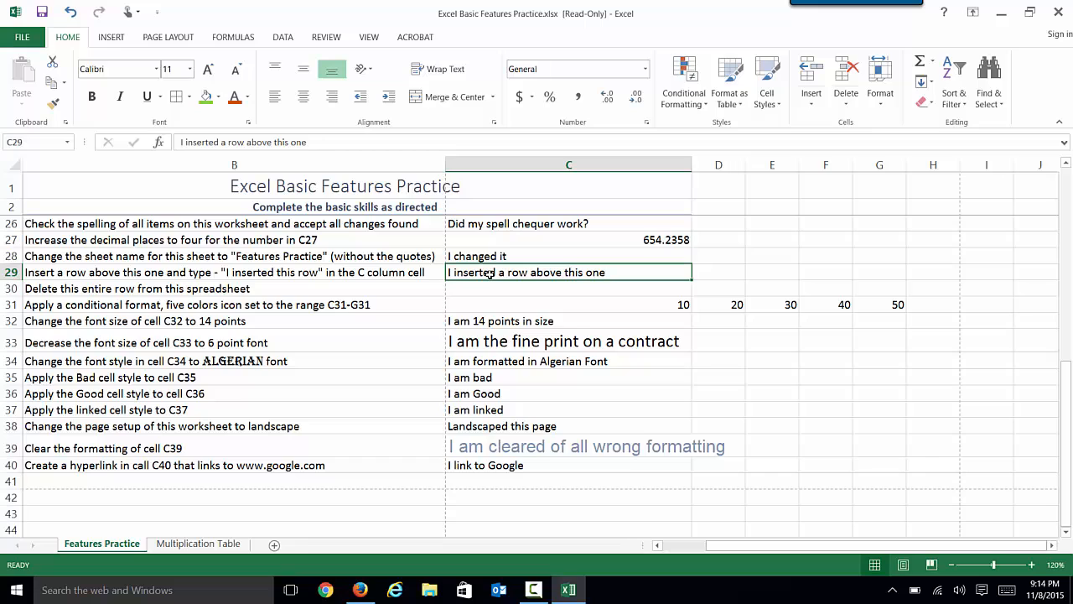
Step: Insert a new row above row 29 and enter "I inserted this row" in its column C cell
right_click(12, 272)
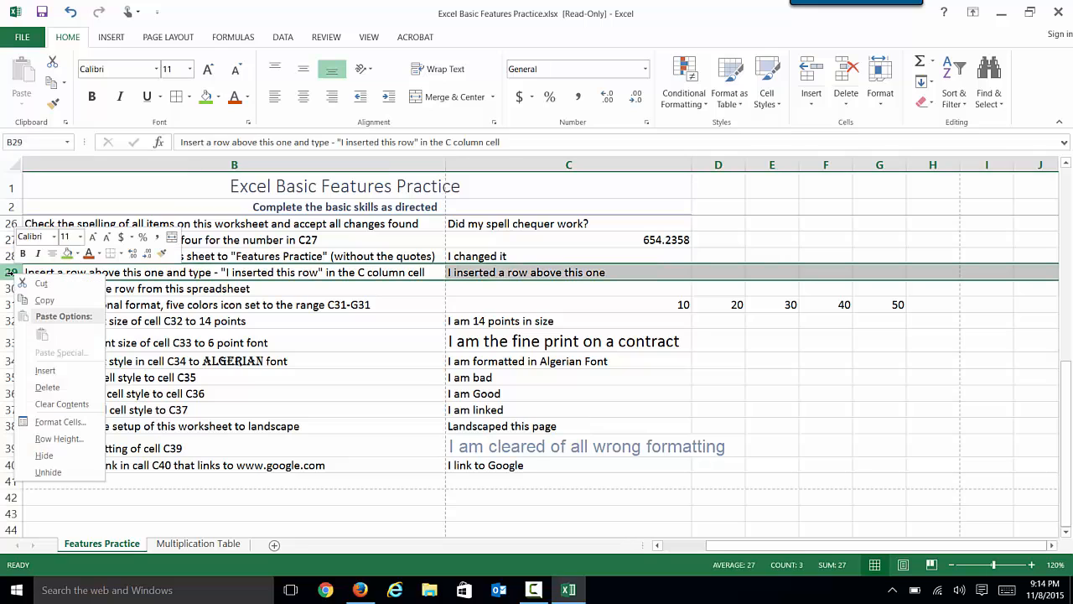
left_click(45, 371)
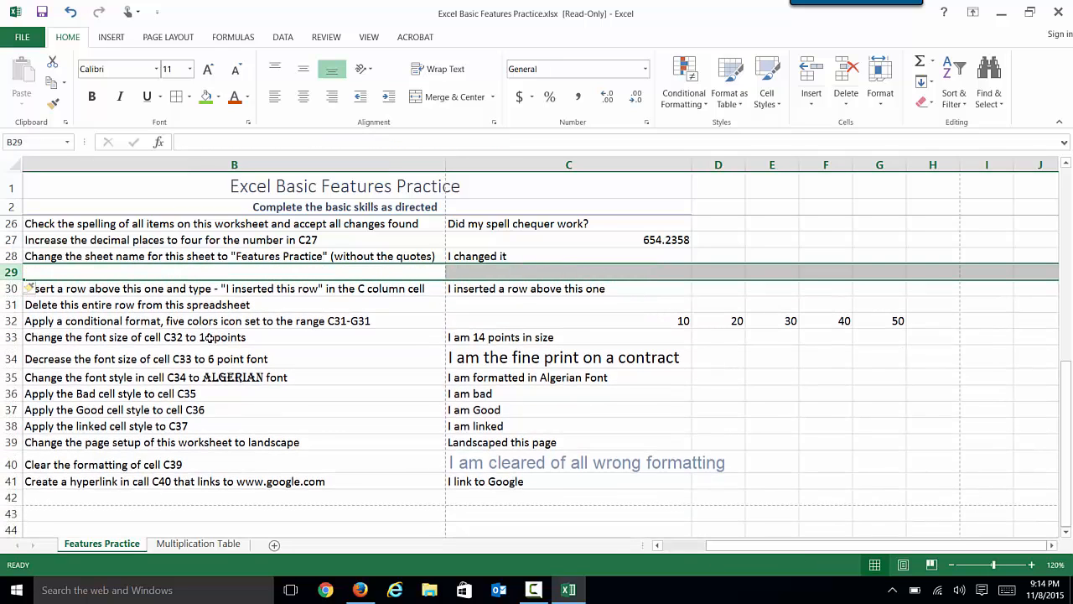
left_click(499, 271)
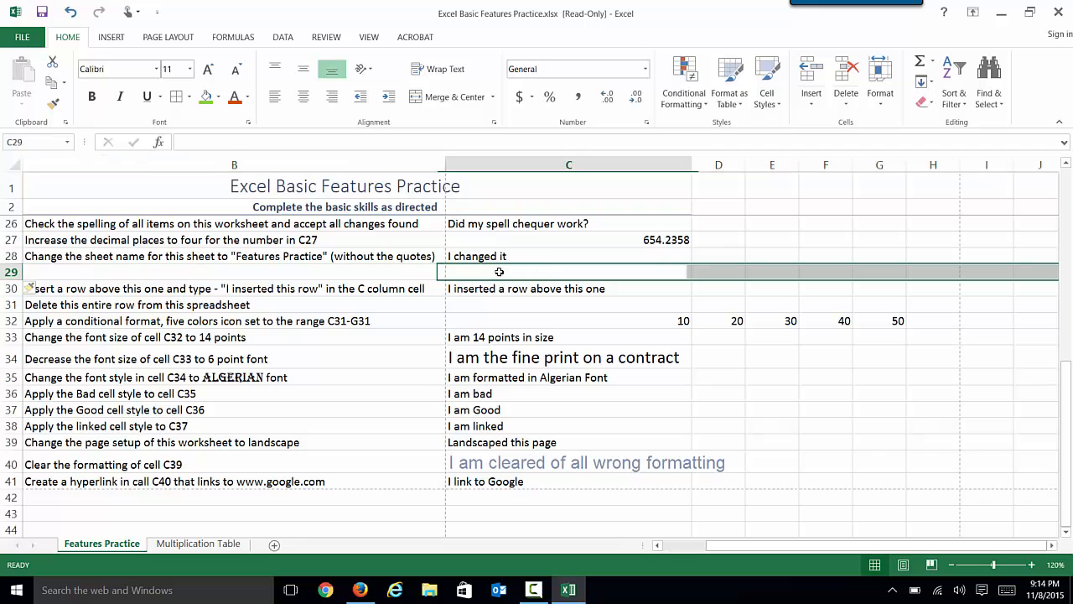
type("I Inserted a row above this one")
key("BackSpace")
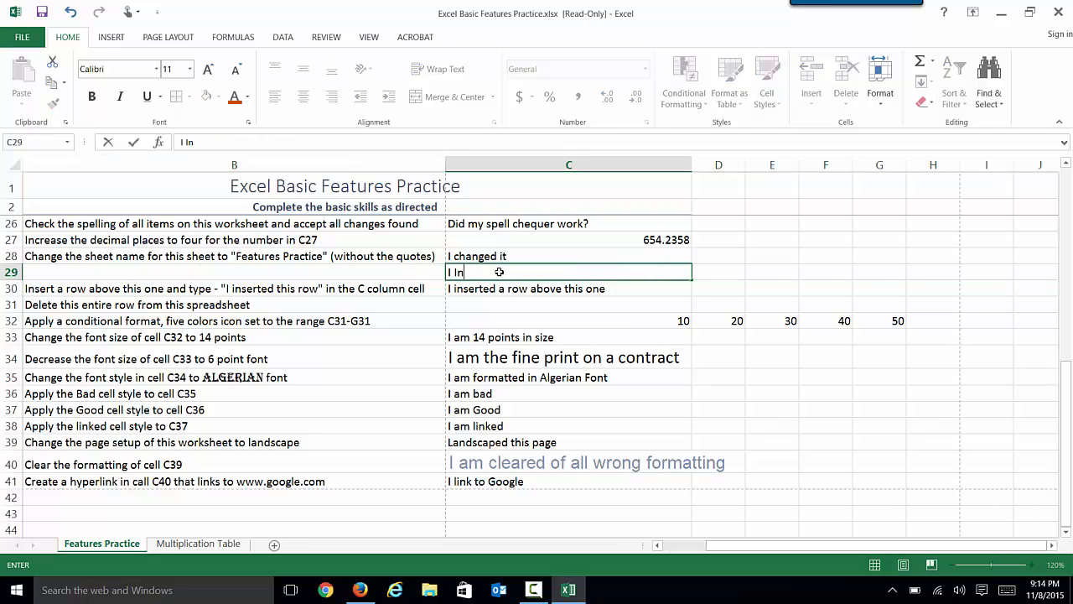
type("inserted")
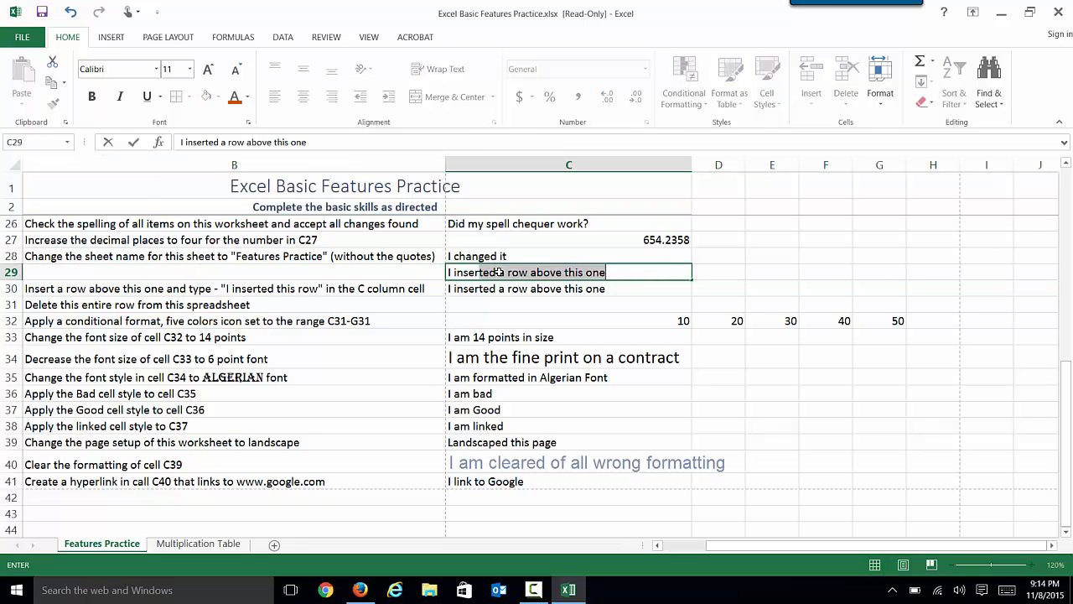
type(" this ")
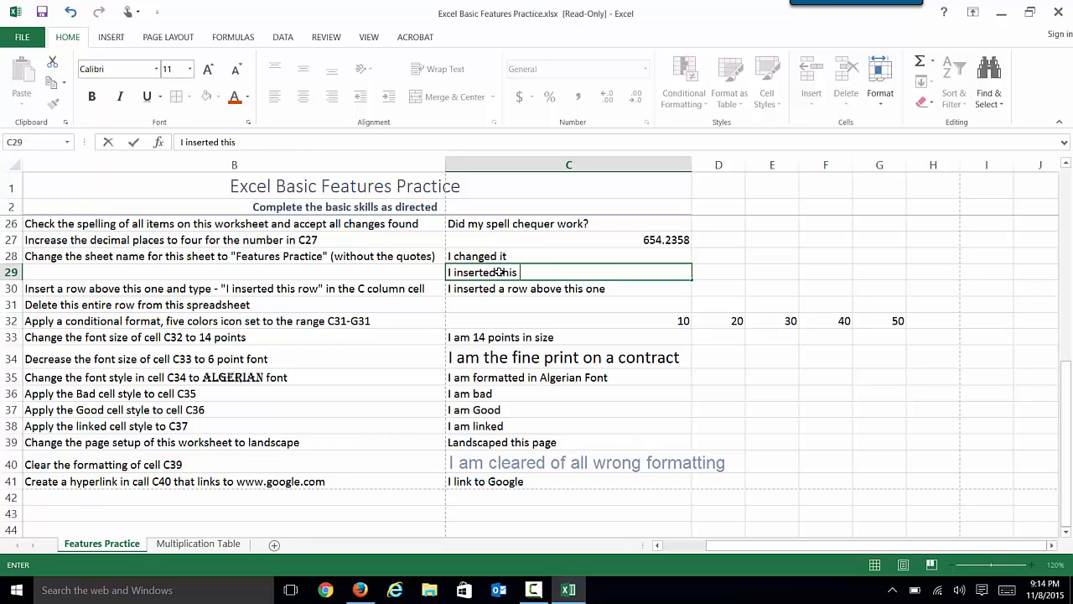
type("row")
left_click(367, 301)
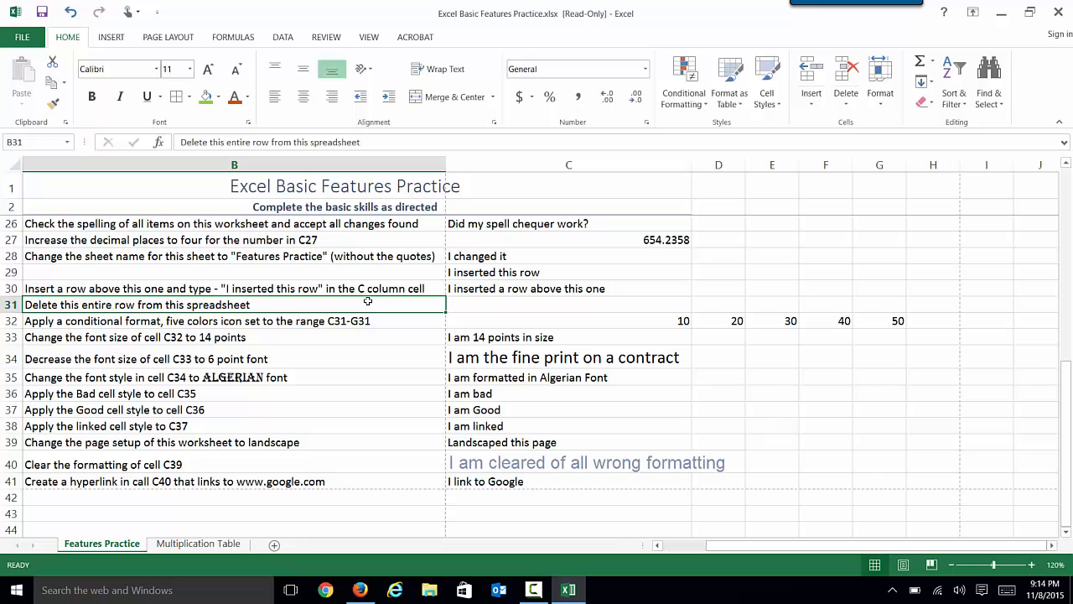
Step: Delete the entire row 31 containing the "Delete this entire row from this spreadsheet" instruction
right_click(9, 305)
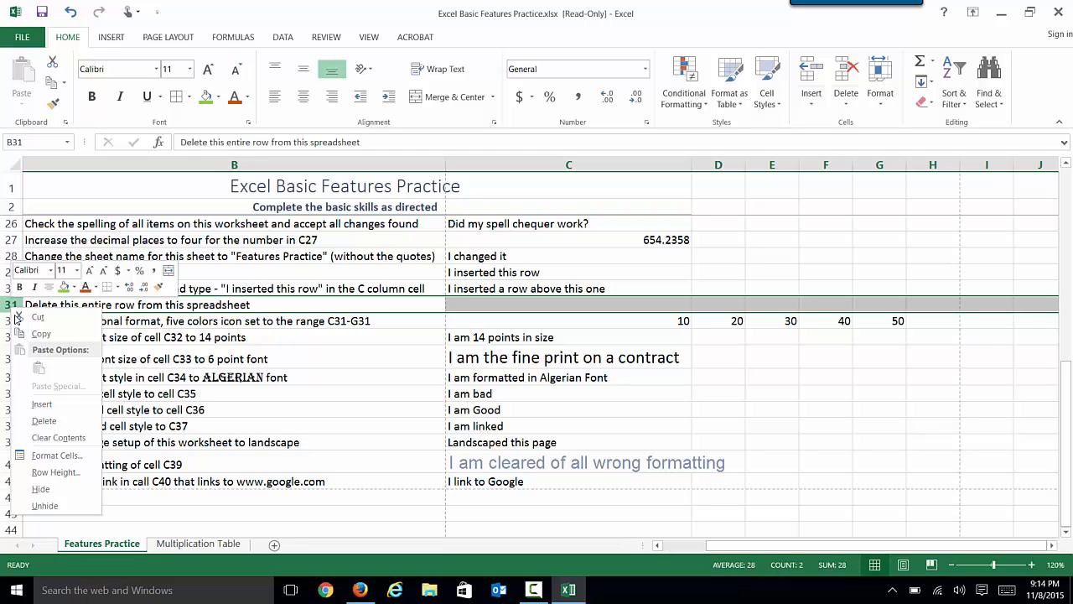
left_click(44, 421)
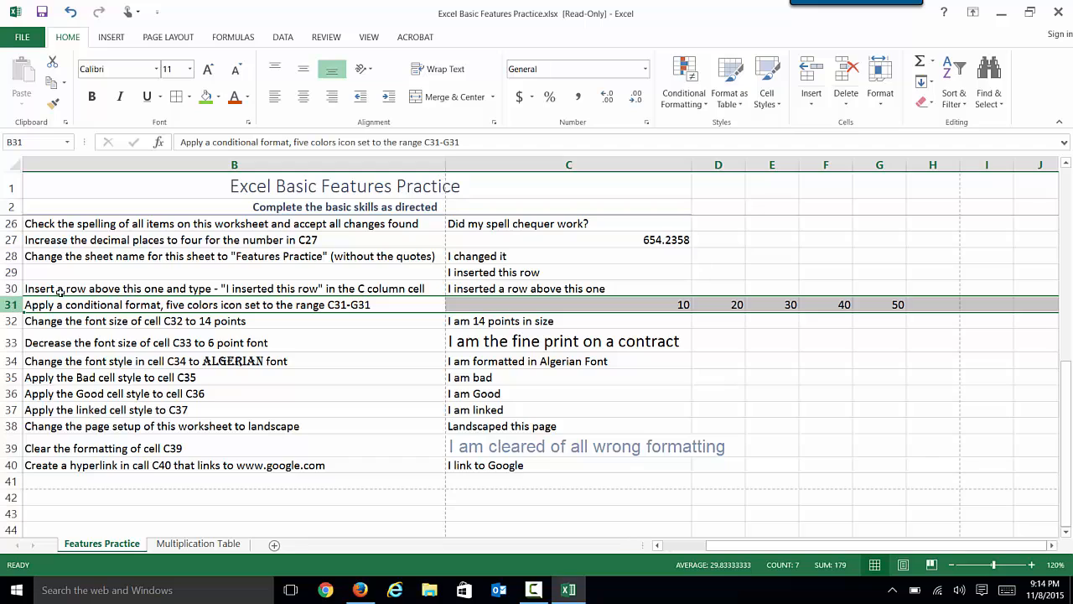
left_click(94, 303)
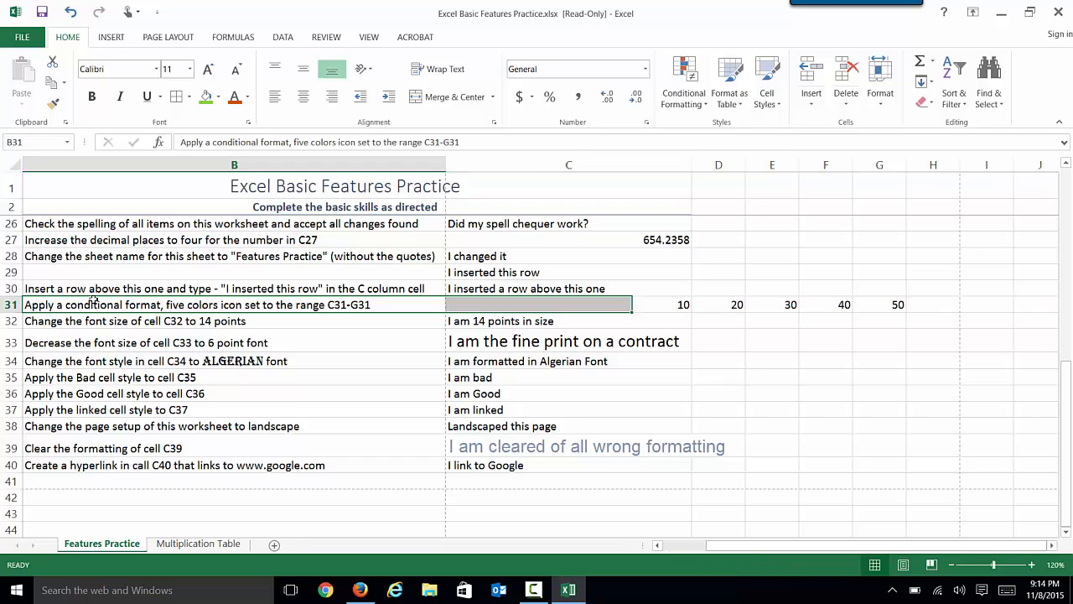
left_click(7, 305)
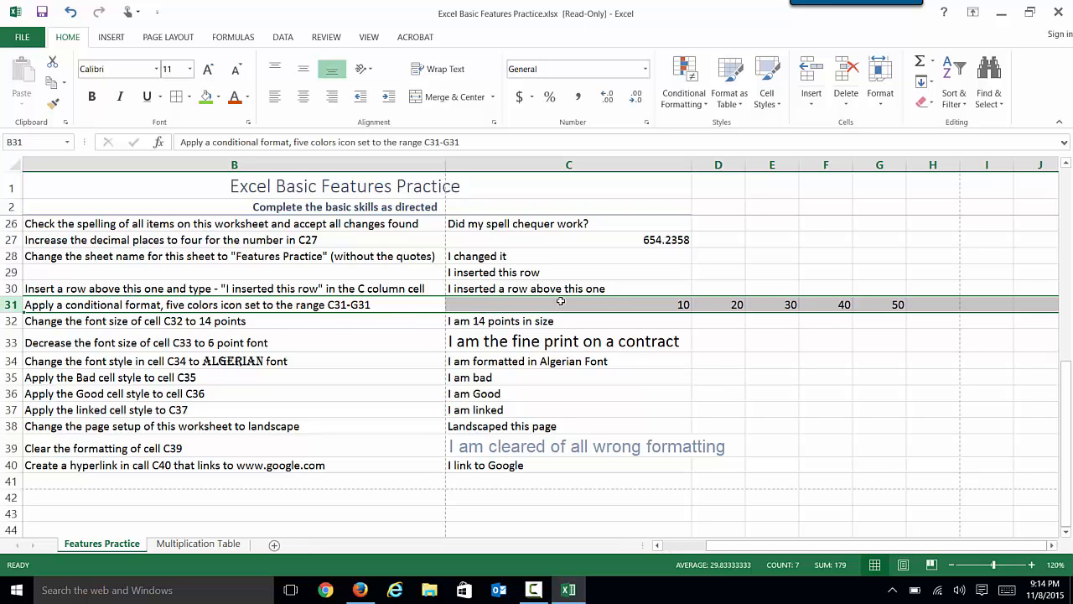
Step: Apply the directional icon set with five colored arrows as conditional formatting to the range C31:G31
left_click(654, 304)
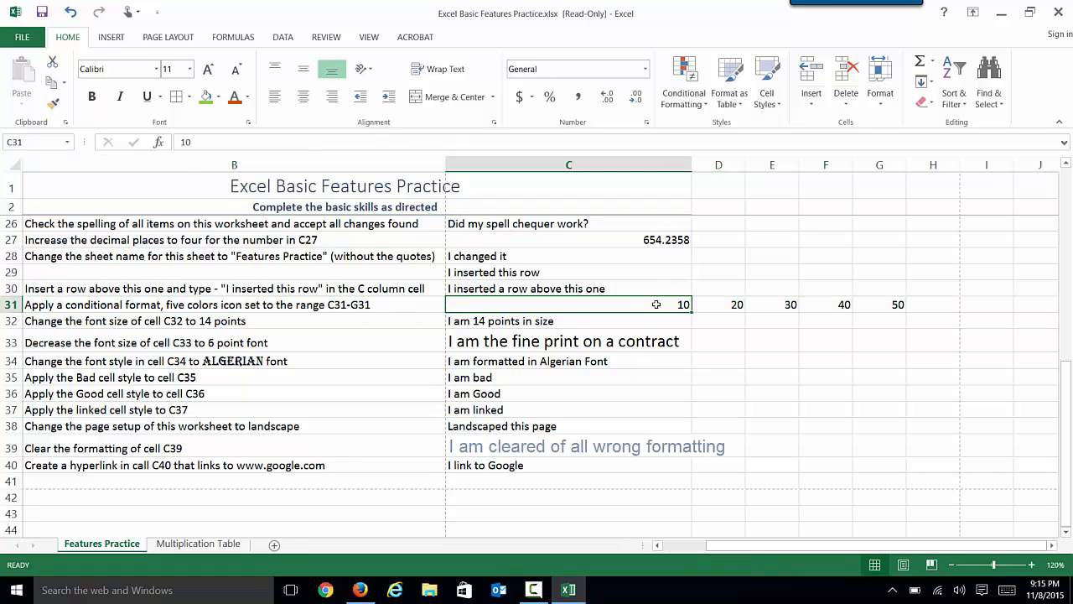
left_click(695, 300, "shift")
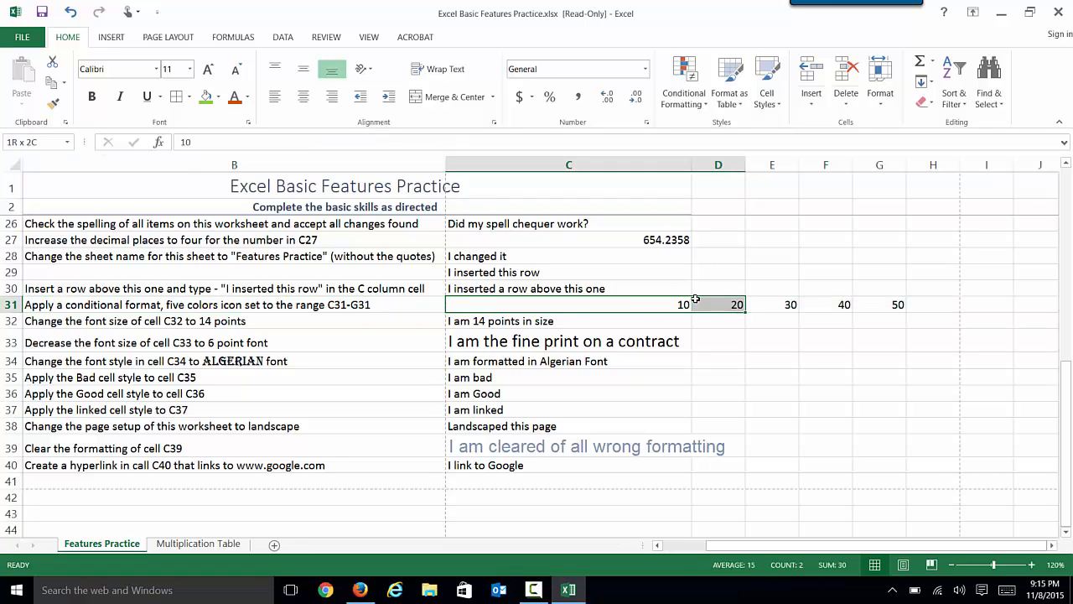
left_click_drag(694, 299, 862, 298)
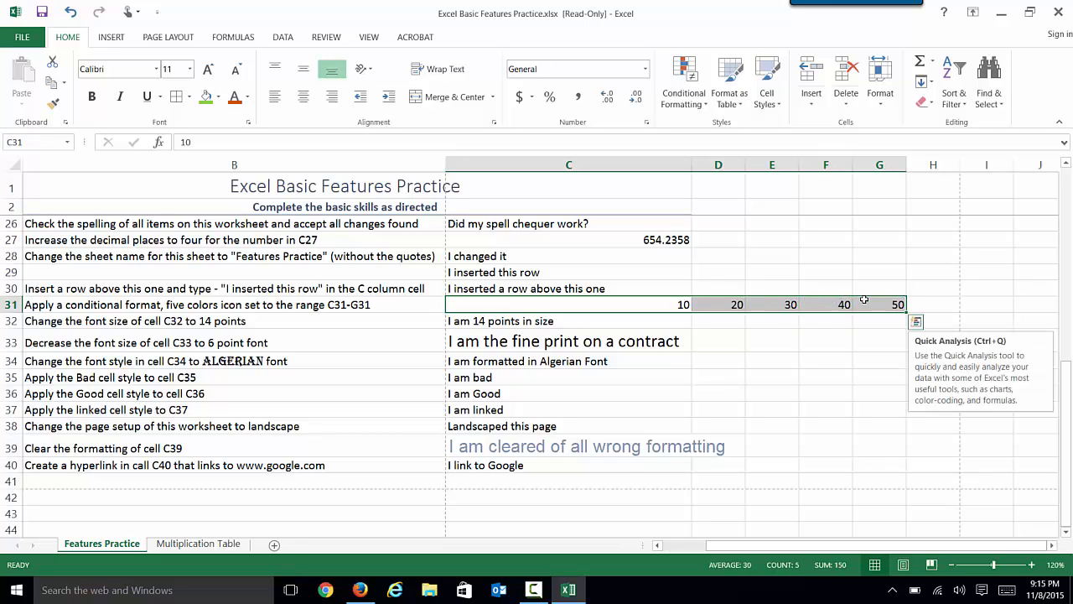
left_click(694, 104)
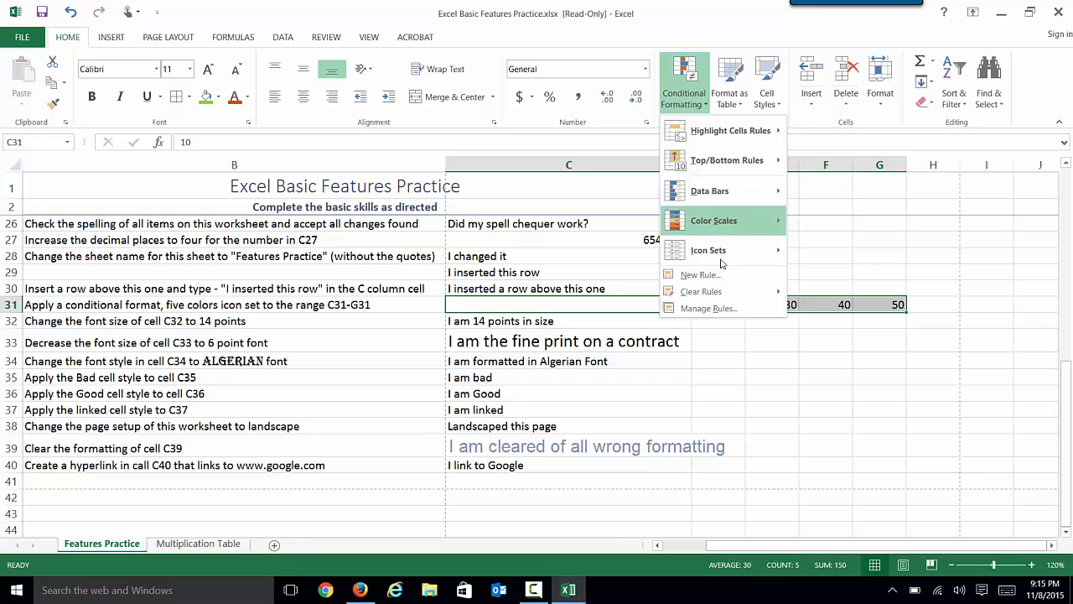
mouse_move(721, 256)
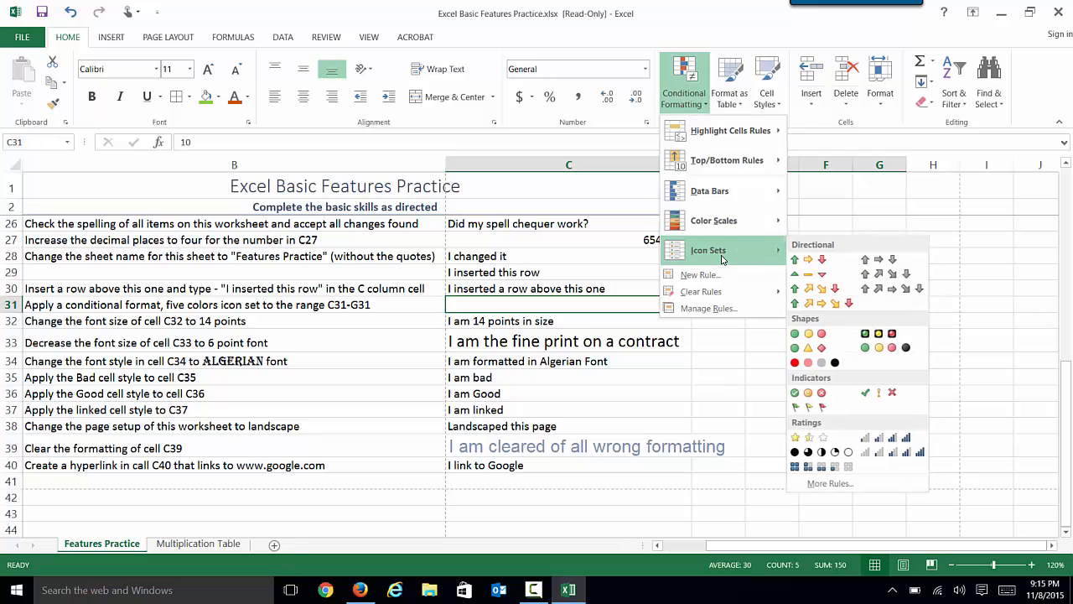
left_click(815, 304)
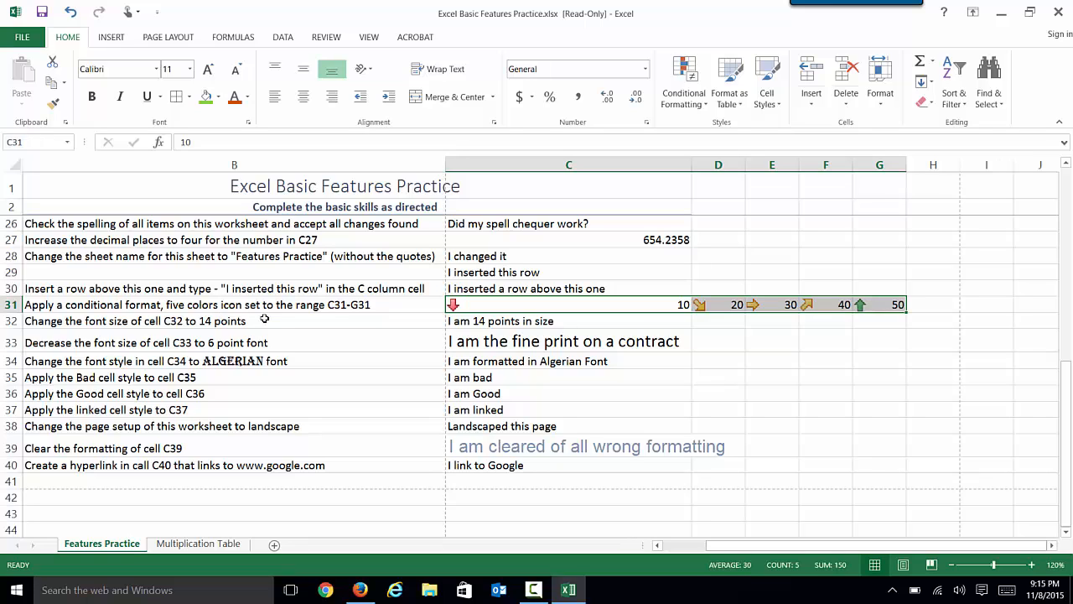
Step: Set the font size of cell C32 to 14 points
left_click(481, 321)
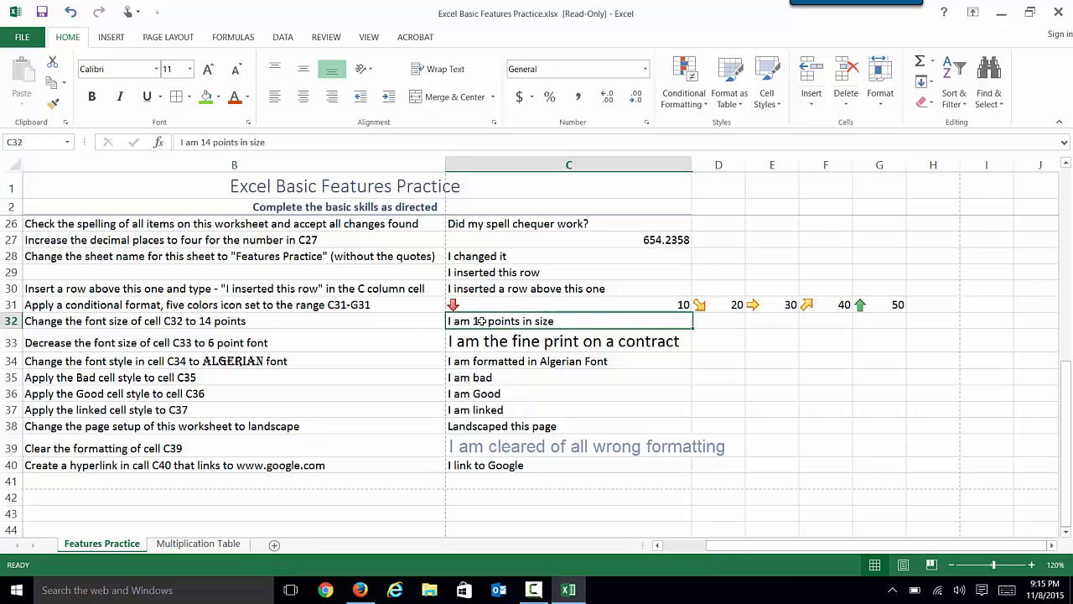
left_click(190, 69)
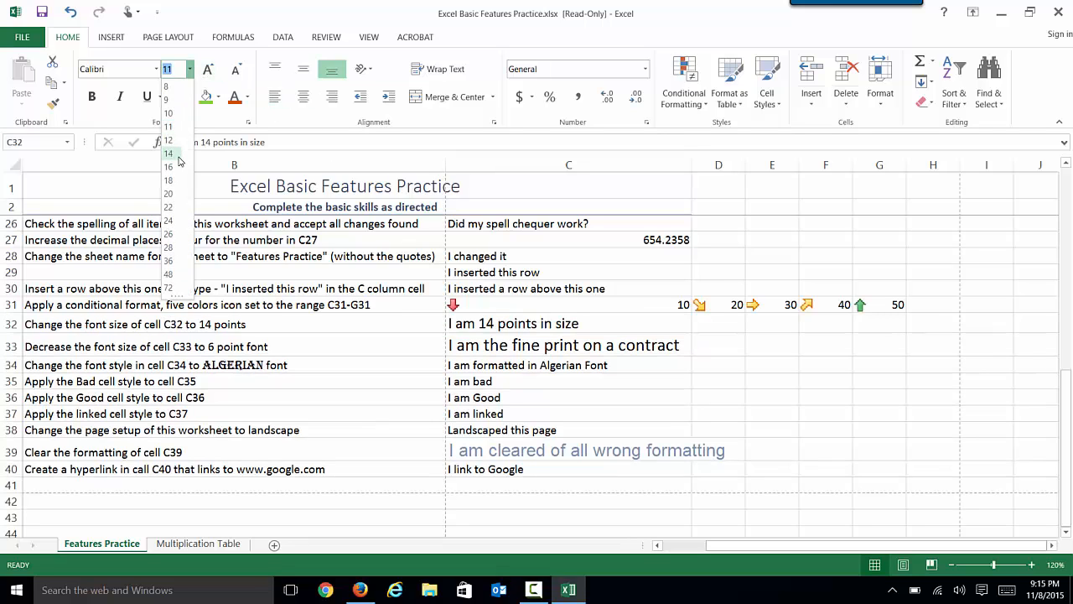
left_click(173, 153)
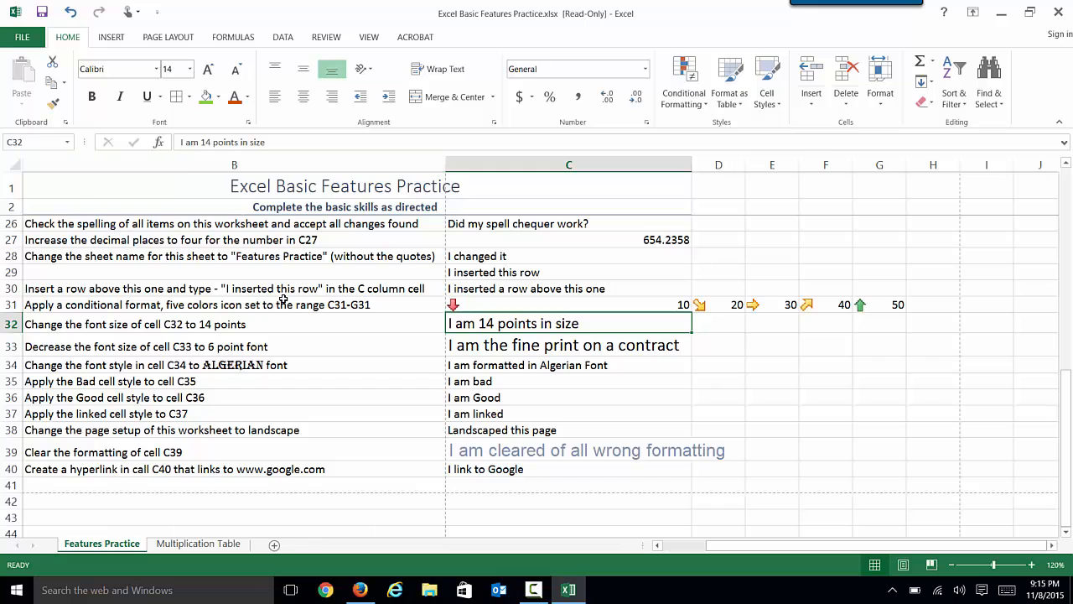
Step: Decrease the font size of the fine-print text in cell C33 to 6 points
left_click(459, 346)
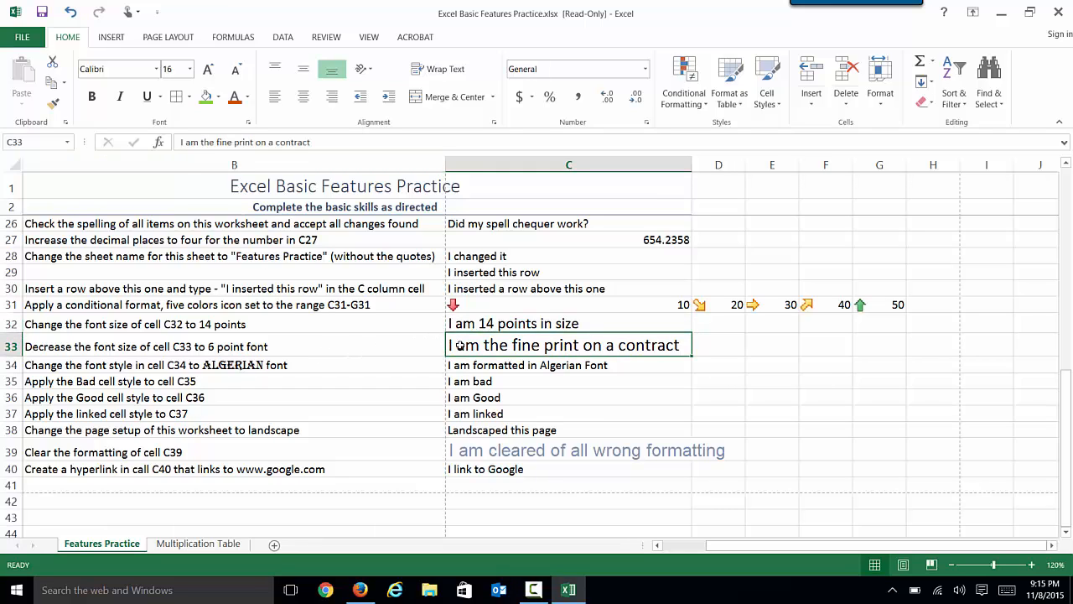
left_click(191, 69)
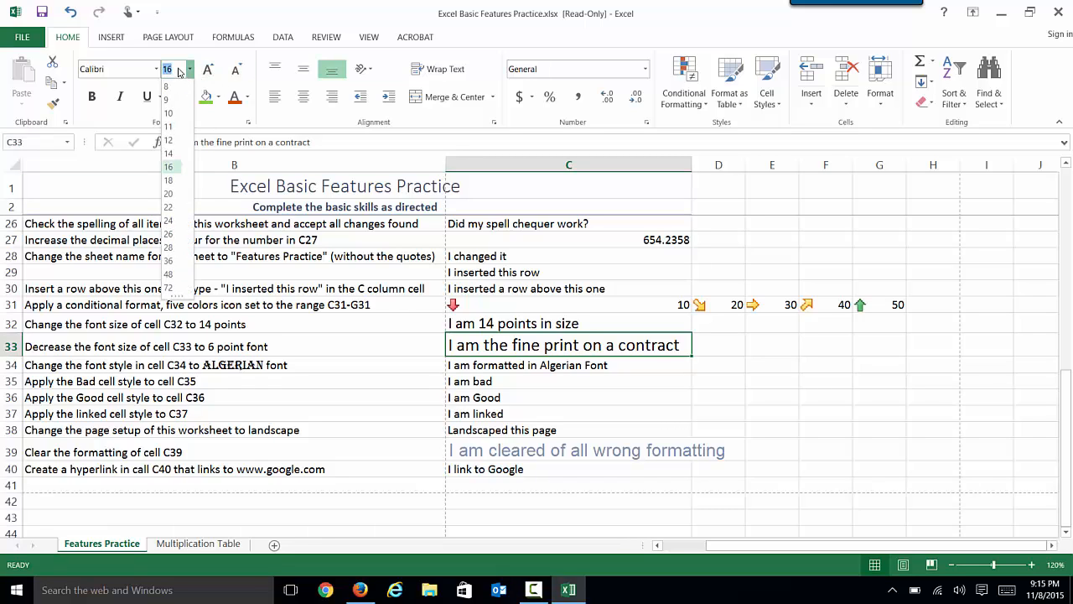
type("6")
key("Return")
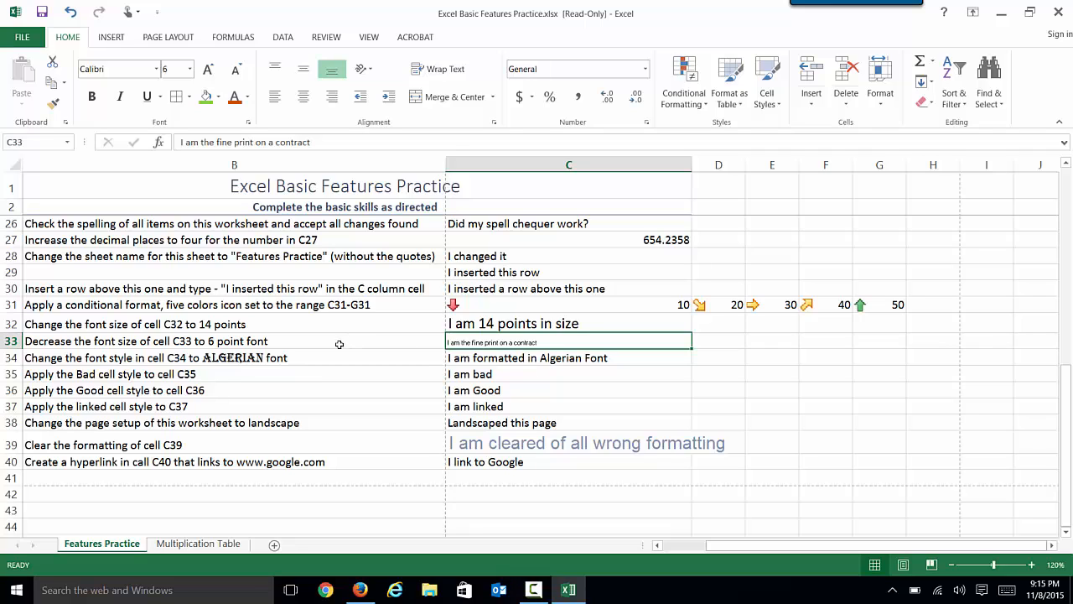
Step: Change the font of the text in cell C34 to Algerian
left_click(517, 358)
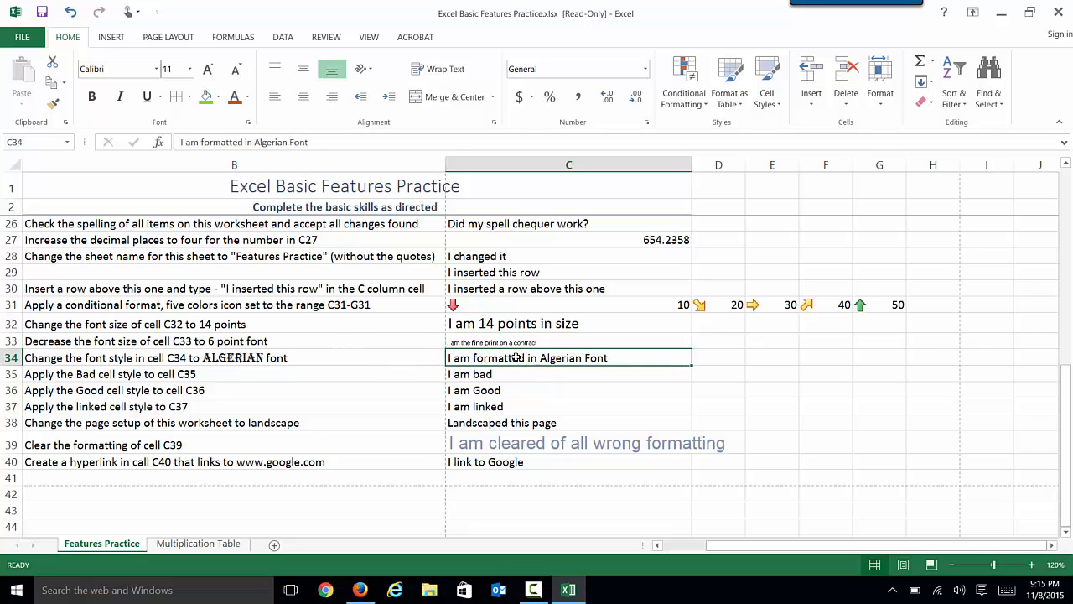
left_click(157, 73)
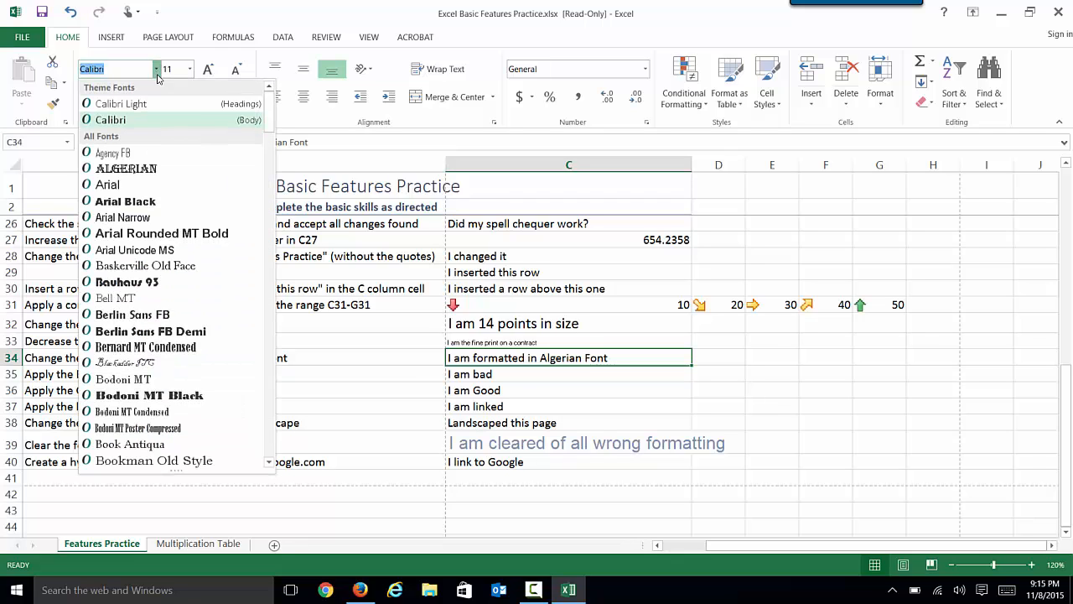
left_click(126, 168)
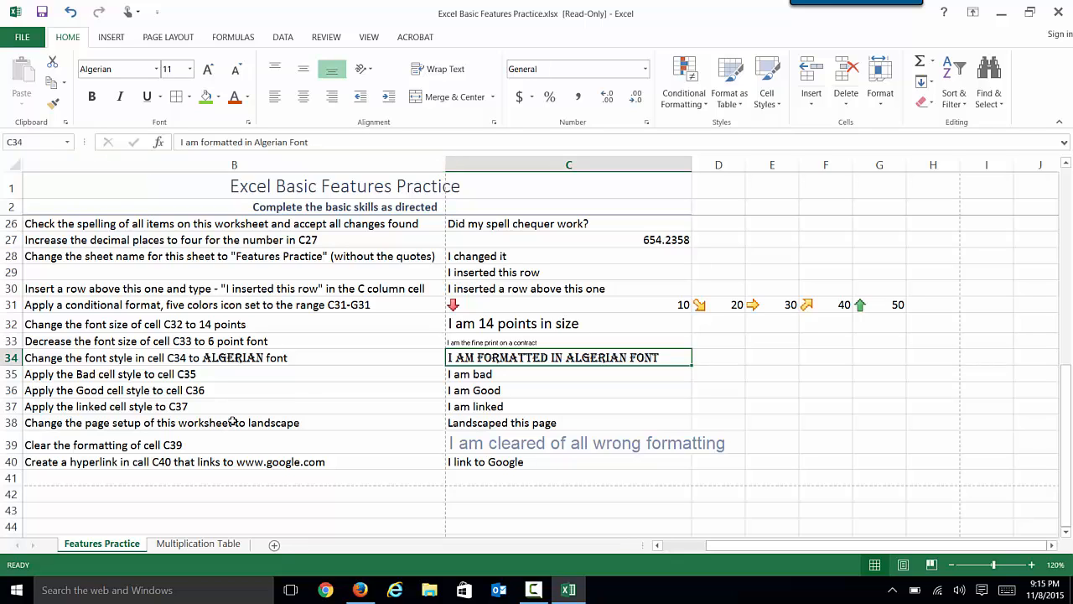
Step: Apply the Bad cell style to cell C35
left_click(478, 373)
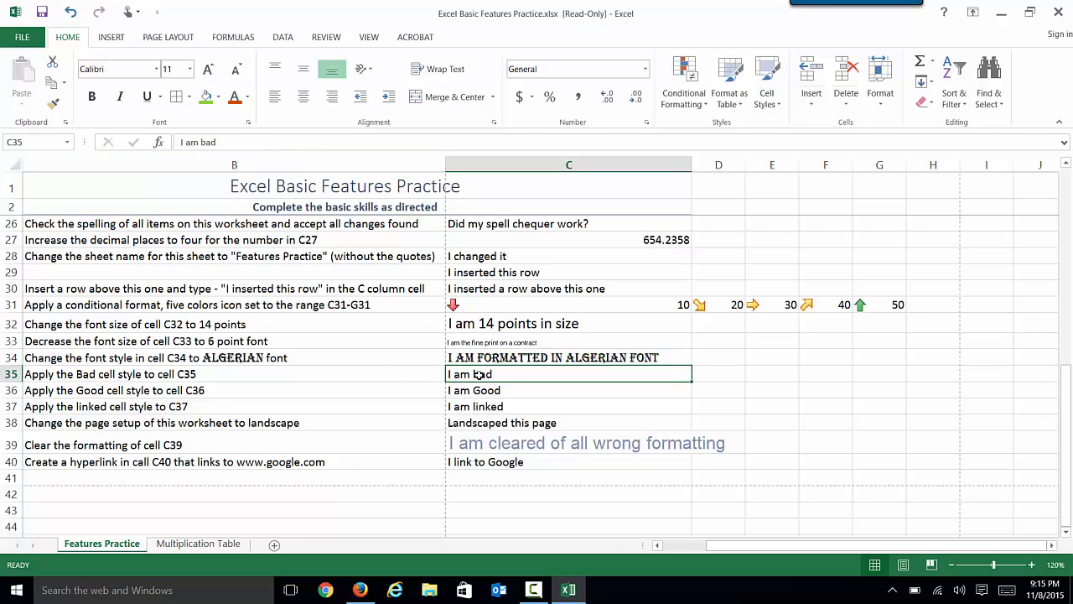
left_click(777, 102)
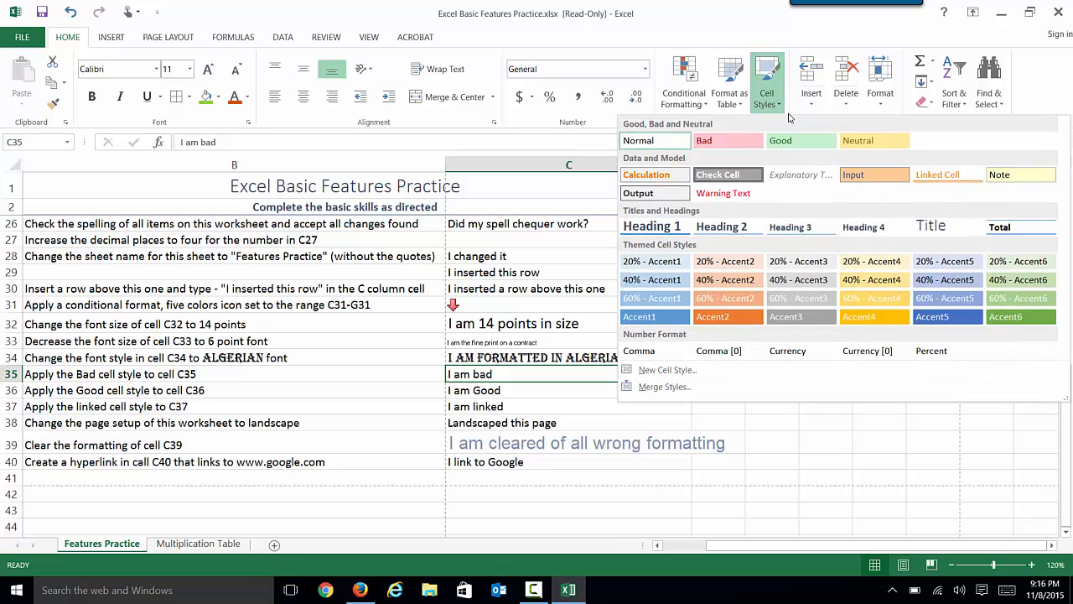
left_click(753, 144)
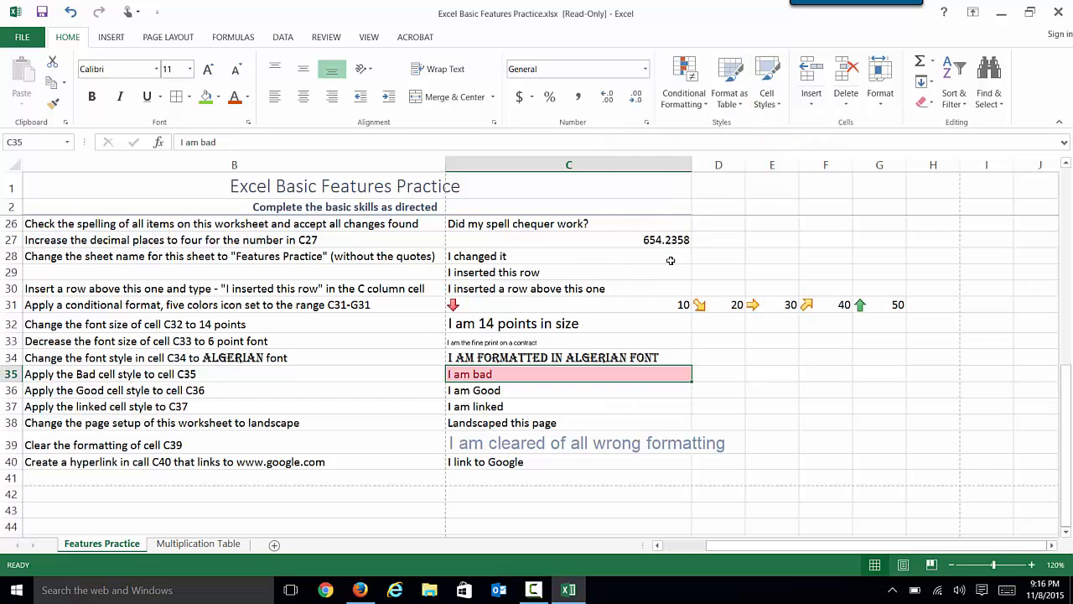
Step: Apply the Good cell style to cell C36
left_click(612, 392)
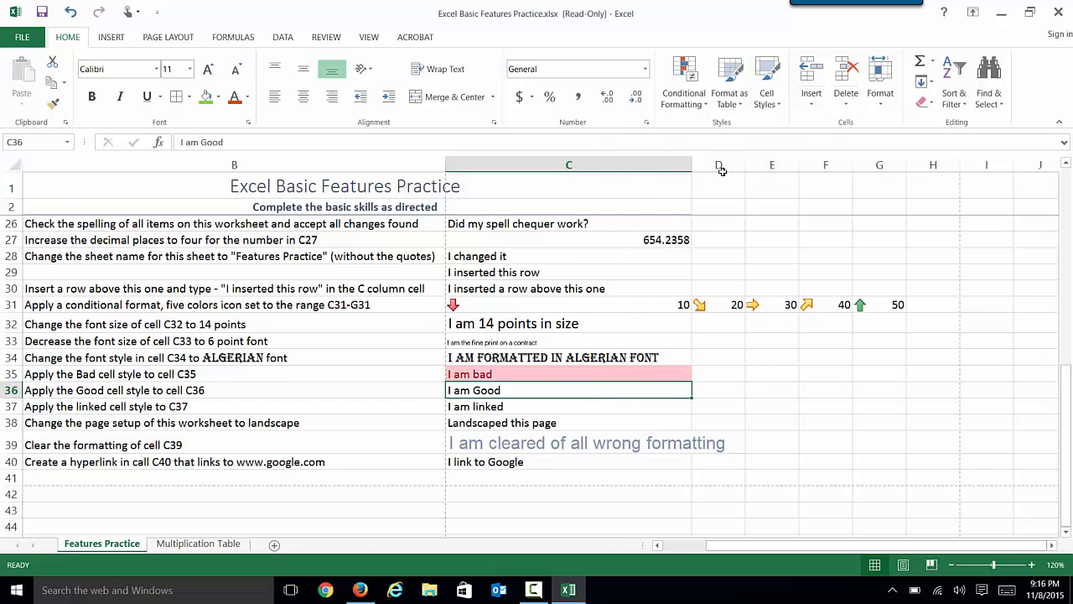
left_click(772, 98)
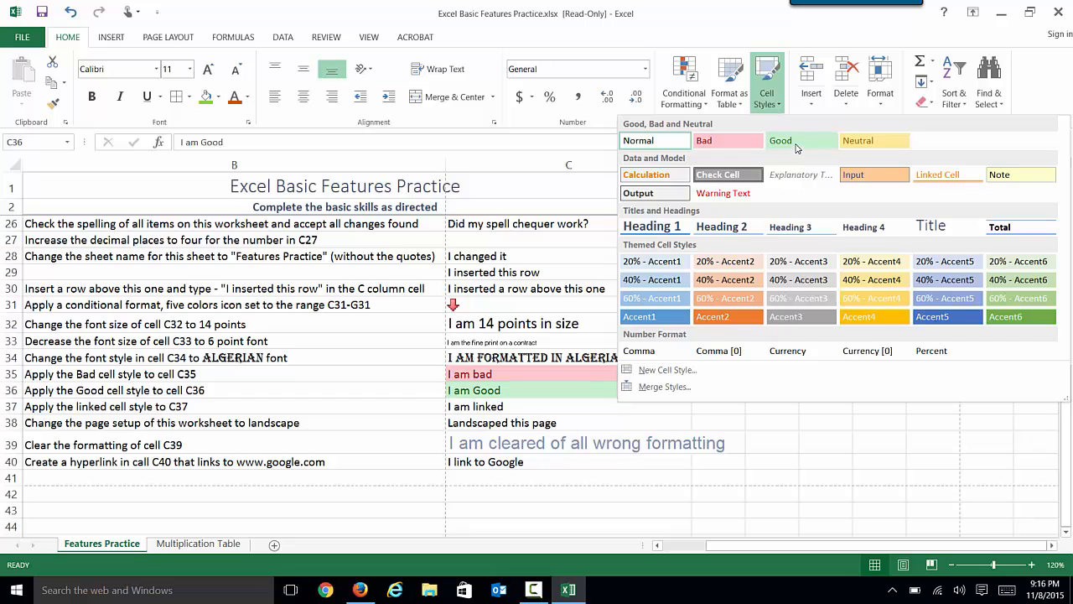
left_click(803, 145)
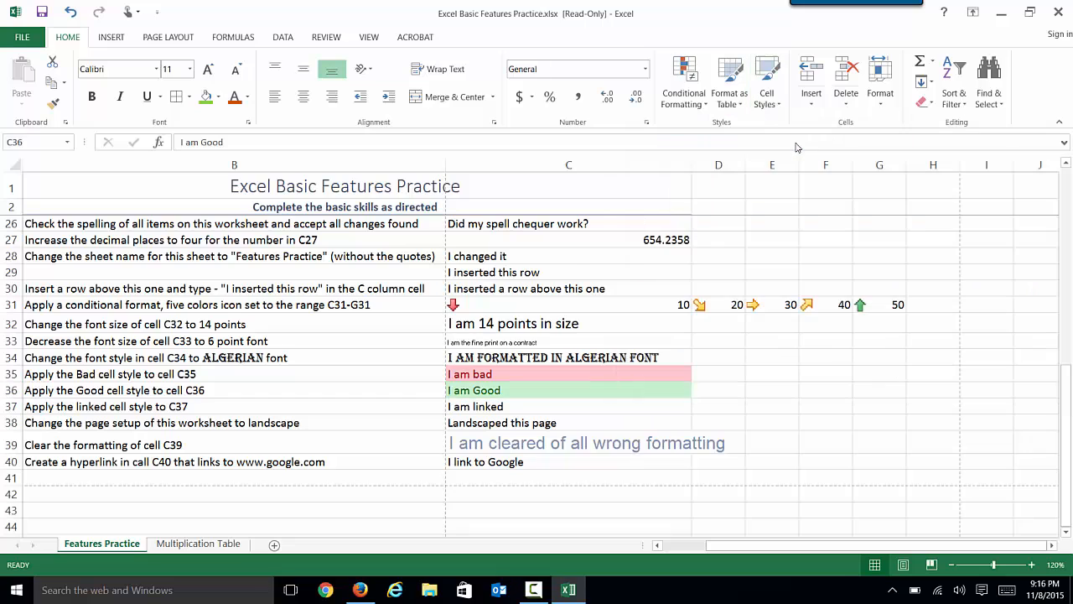
Step: Apply the Linked Cell style to cell C37
left_click(635, 409)
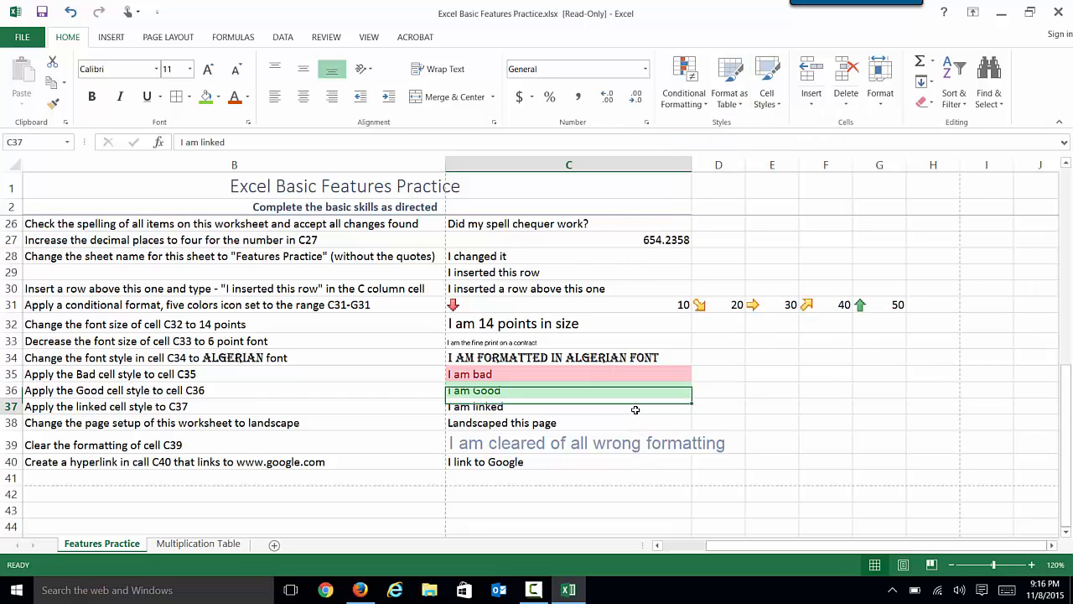
left_click(767, 88)
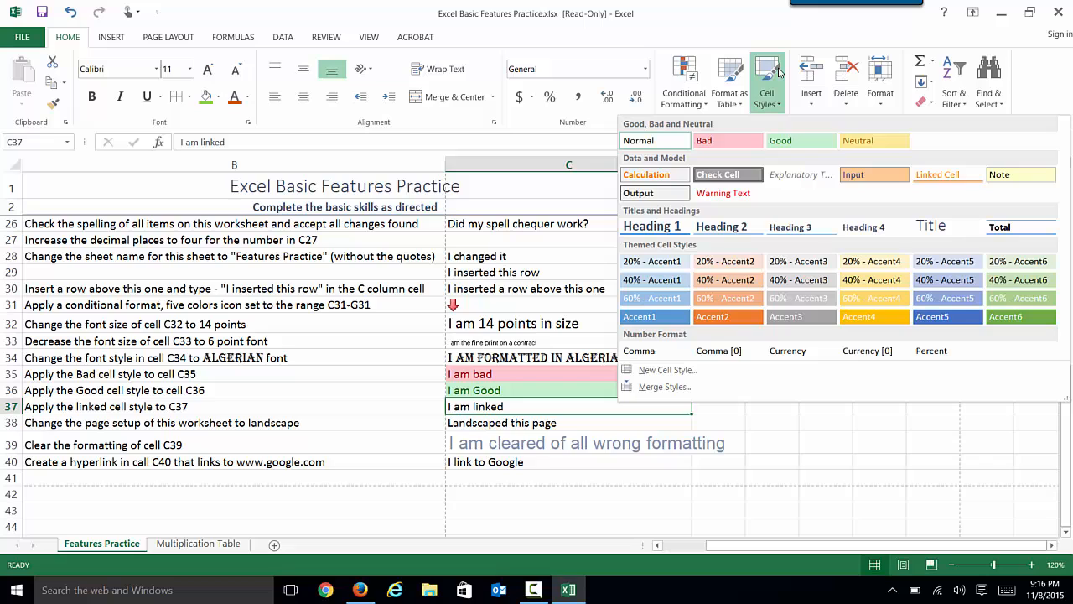
left_click(934, 174)
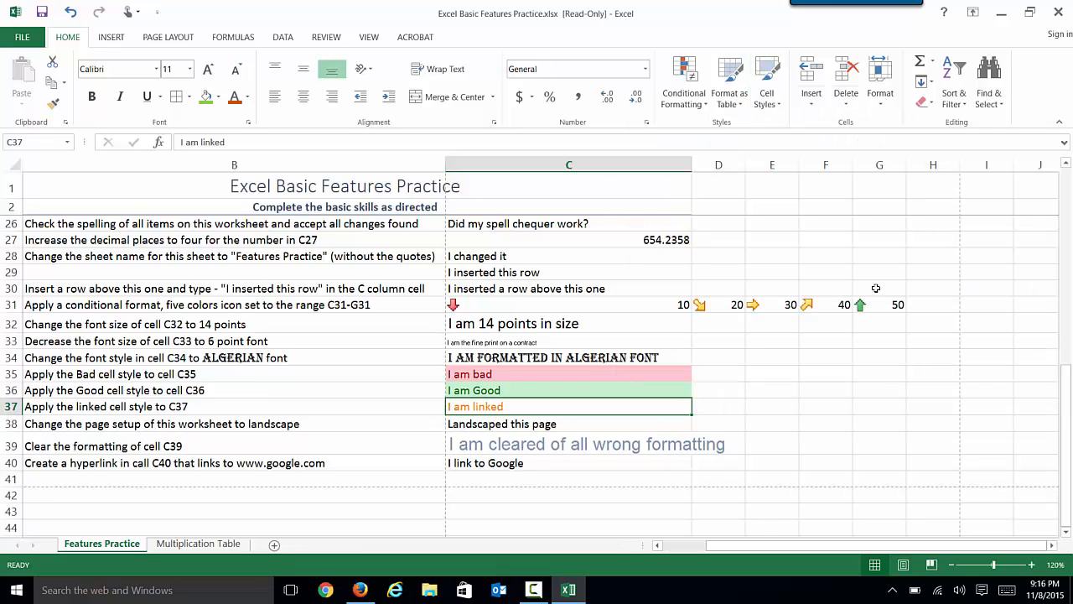
Step: Change the page orientation of the Features Practice worksheet to landscape
left_click(572, 423)
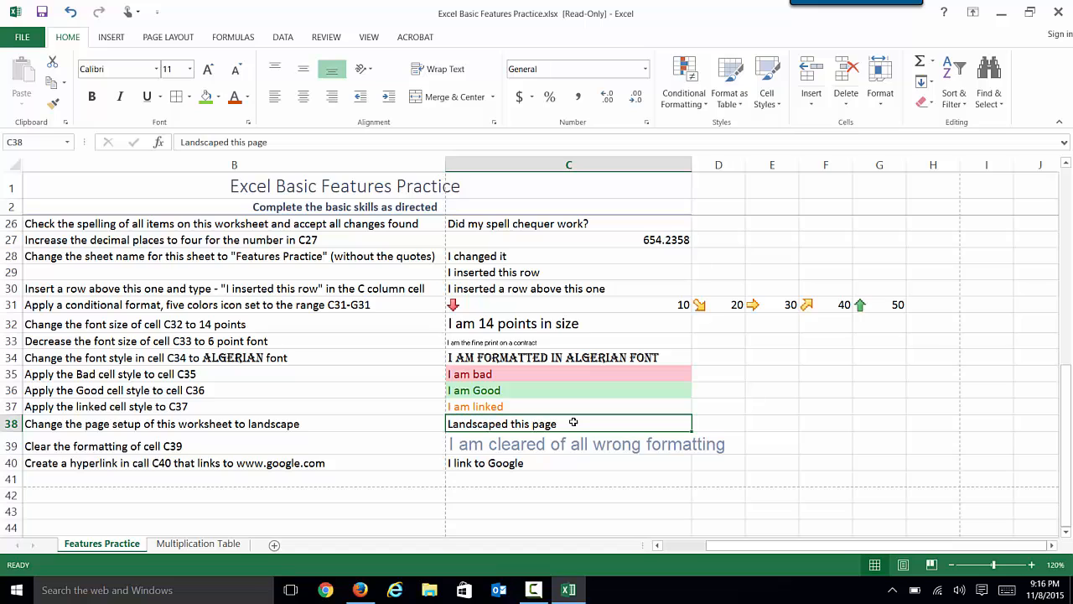
left_click(167, 37)
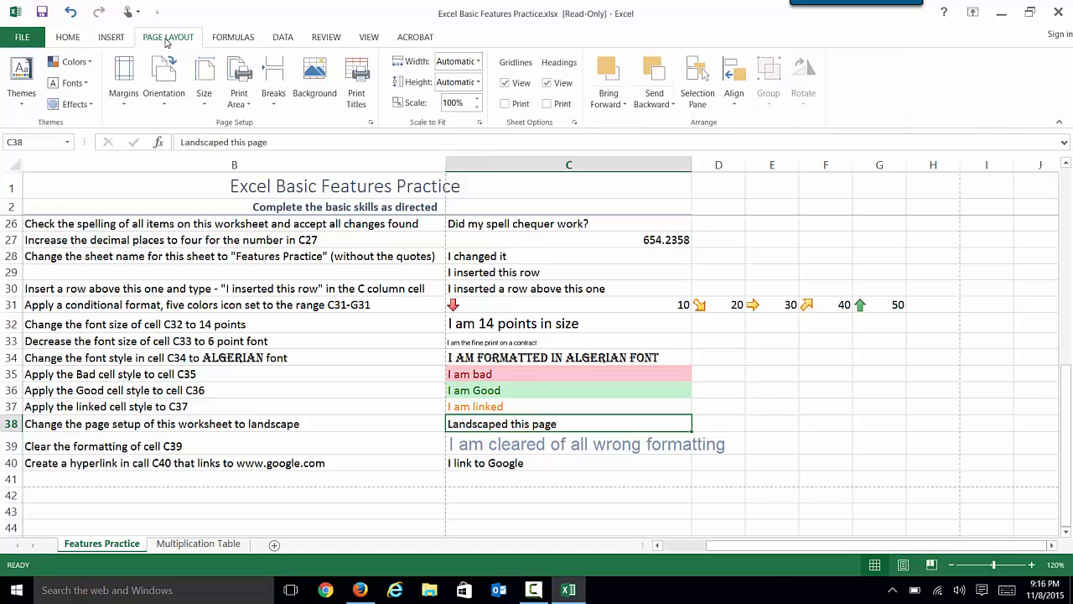
left_click(161, 98)
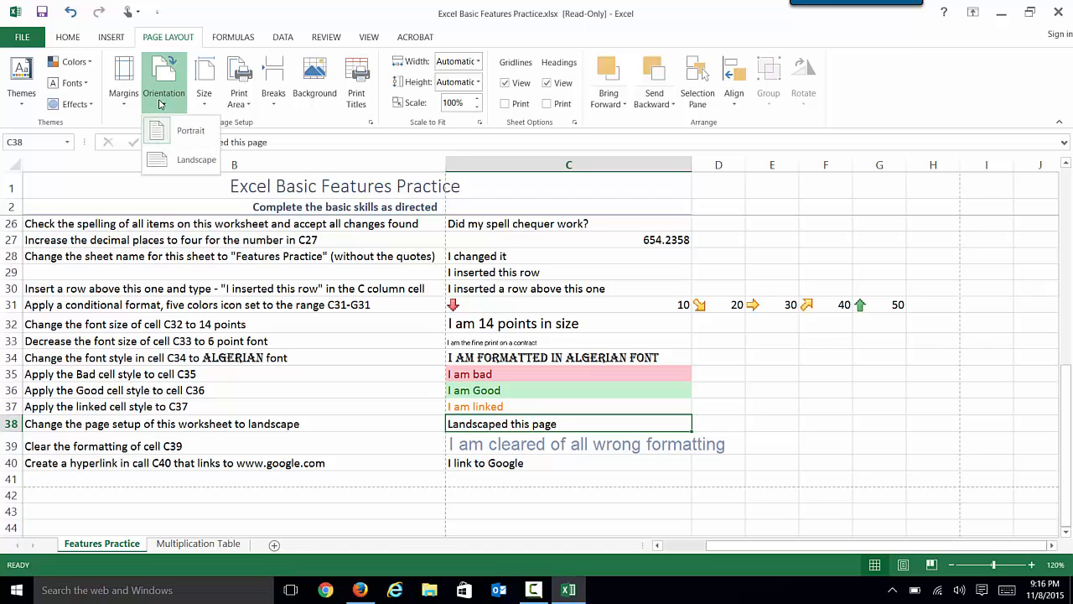
left_click(181, 162)
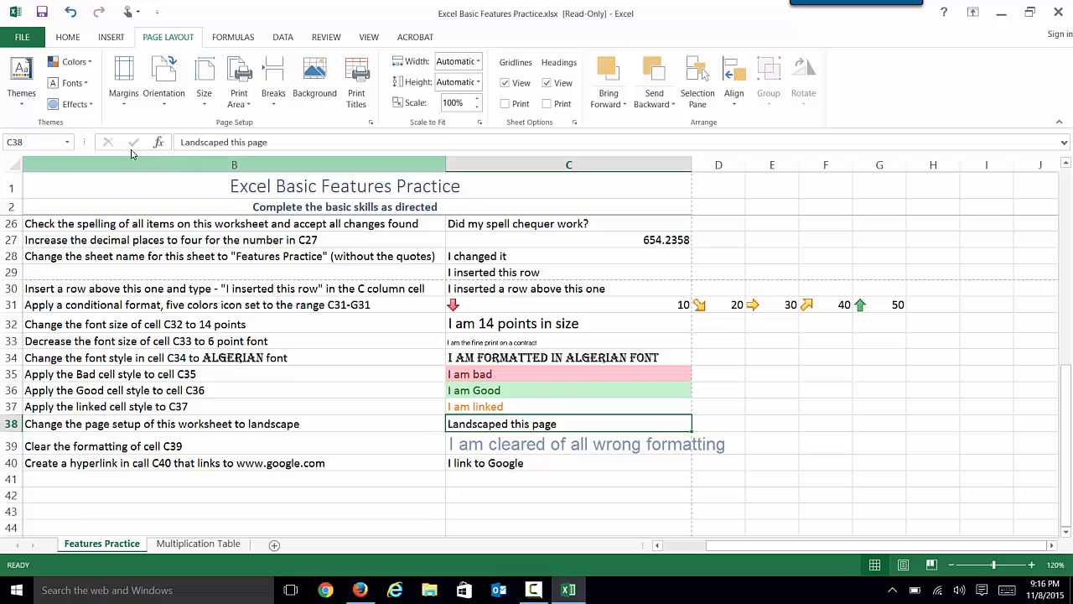
Step: Check the worksheet's page orientation in the print preview and return to the sheet
left_click(22, 37)
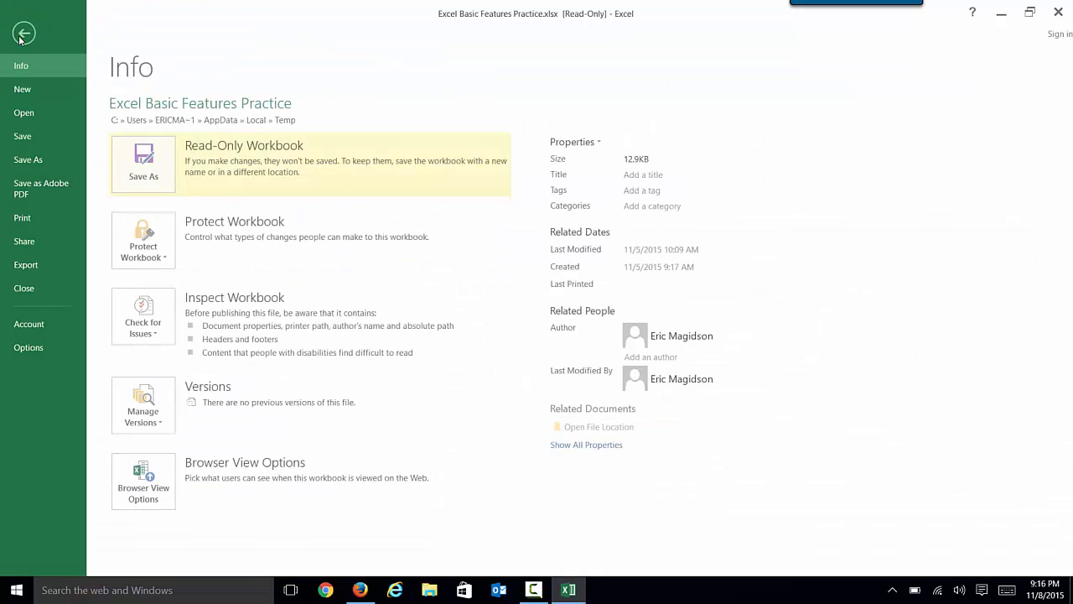
left_click(33, 220)
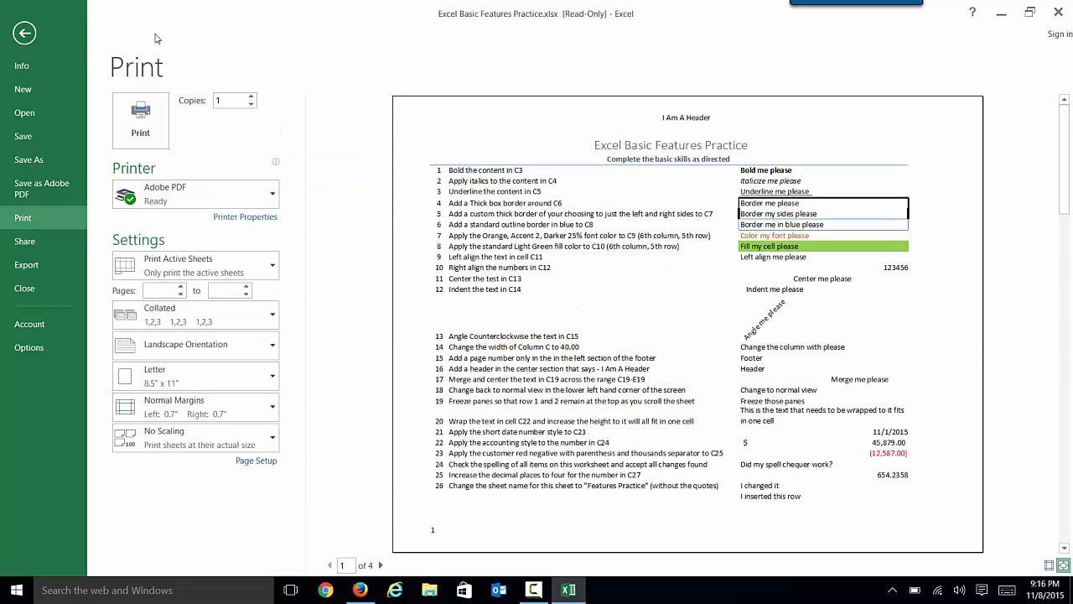
left_click(31, 35)
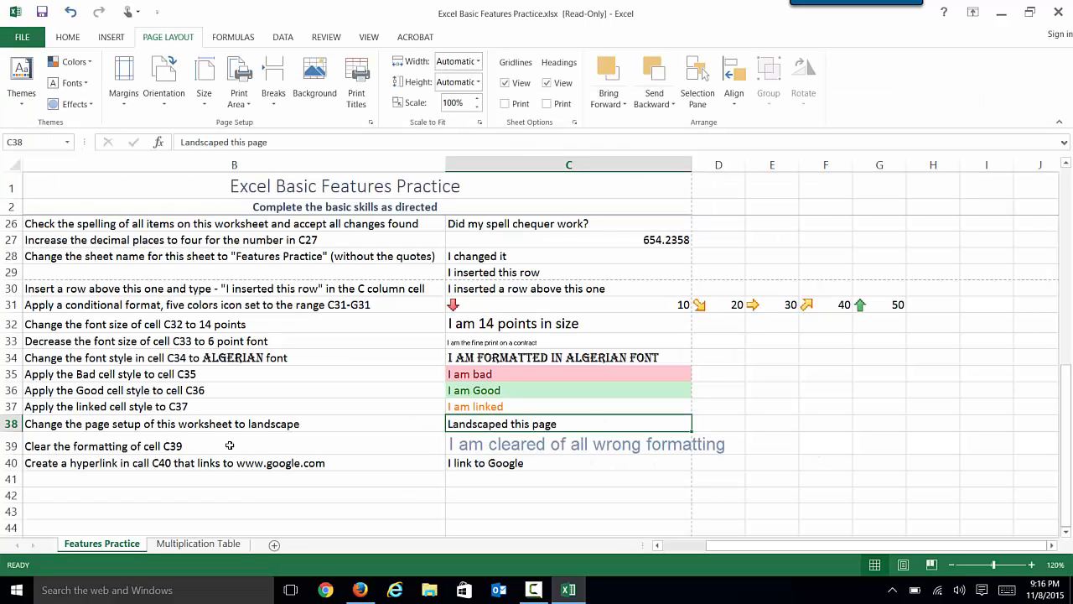
Step: Clear only the formats of cell C39, keeping its text
left_click(485, 444)
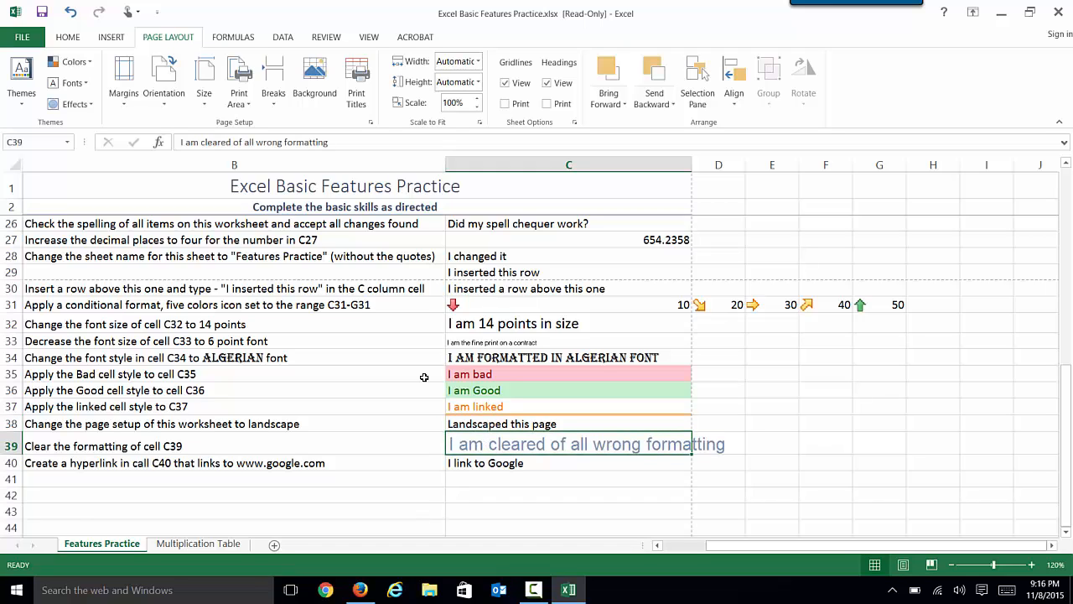
left_click(69, 38)
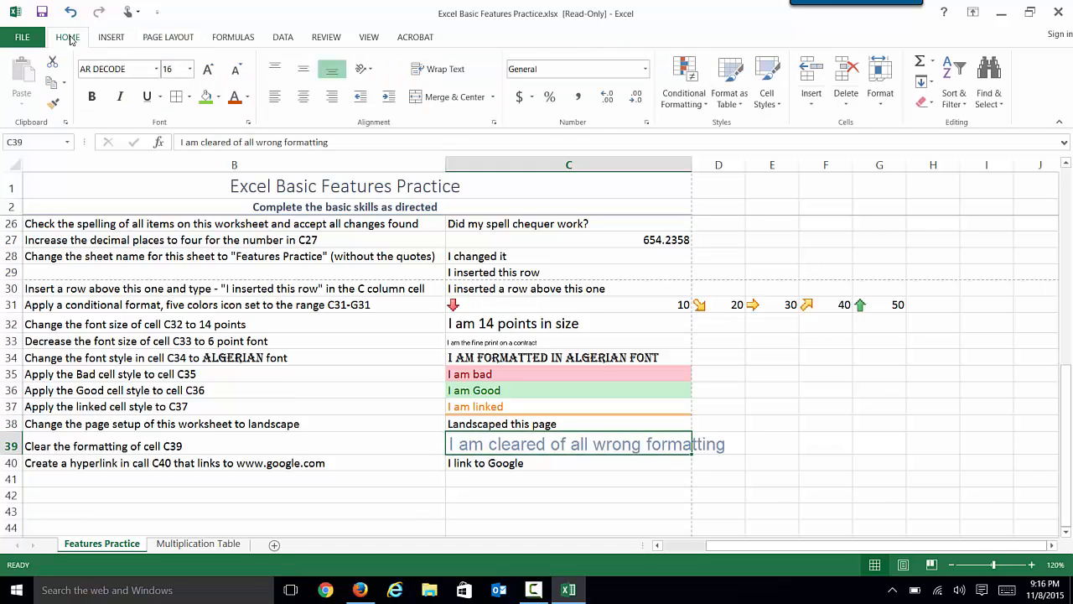
left_click(932, 104)
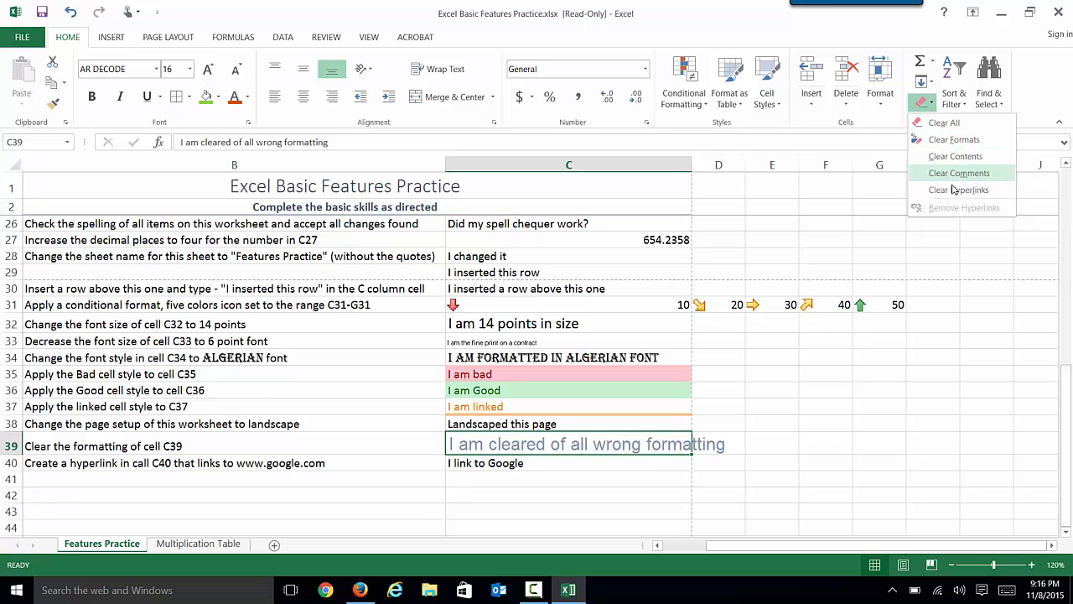
left_click(953, 140)
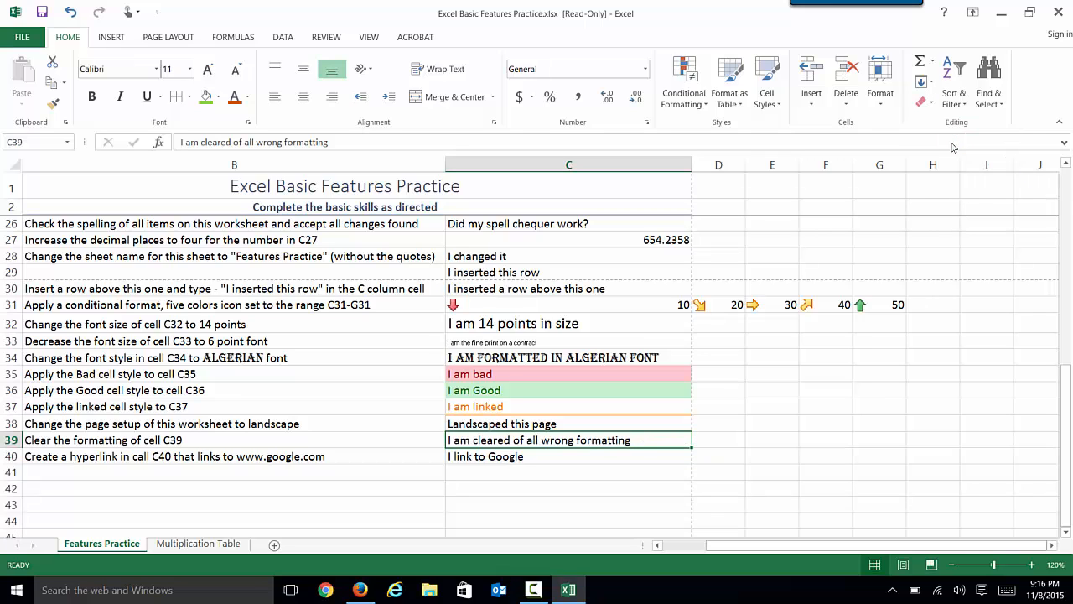
left_click(528, 459)
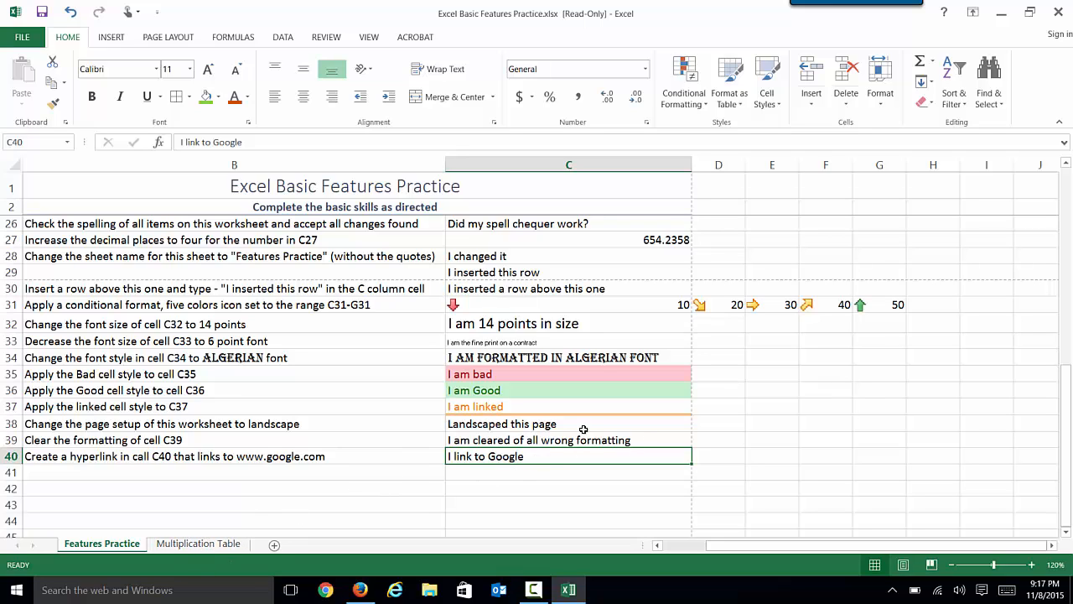
right_click(530, 456)
left_click(560, 452)
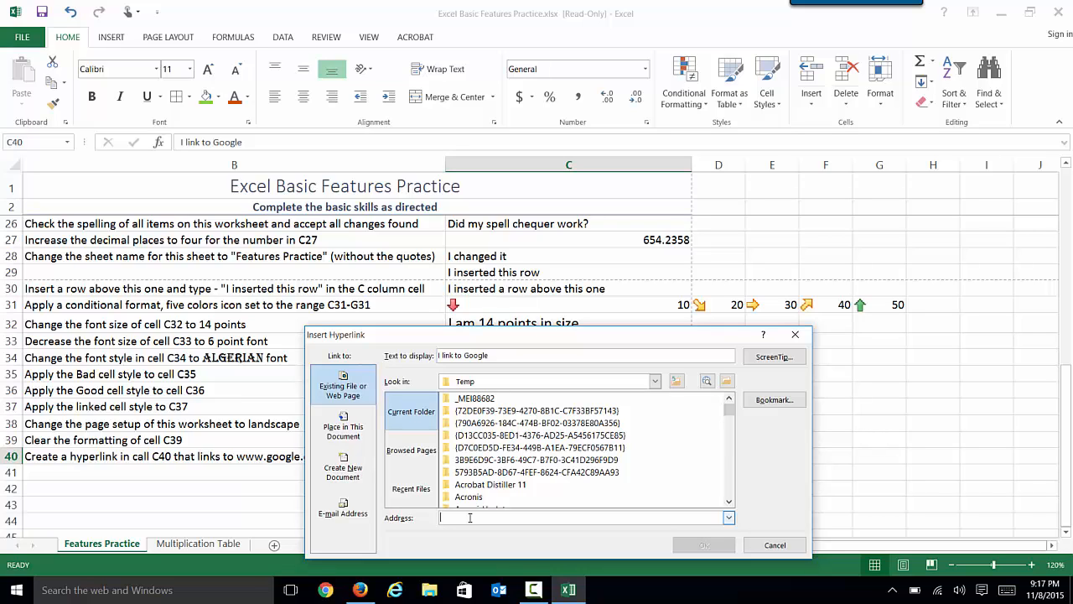
type("http://www")
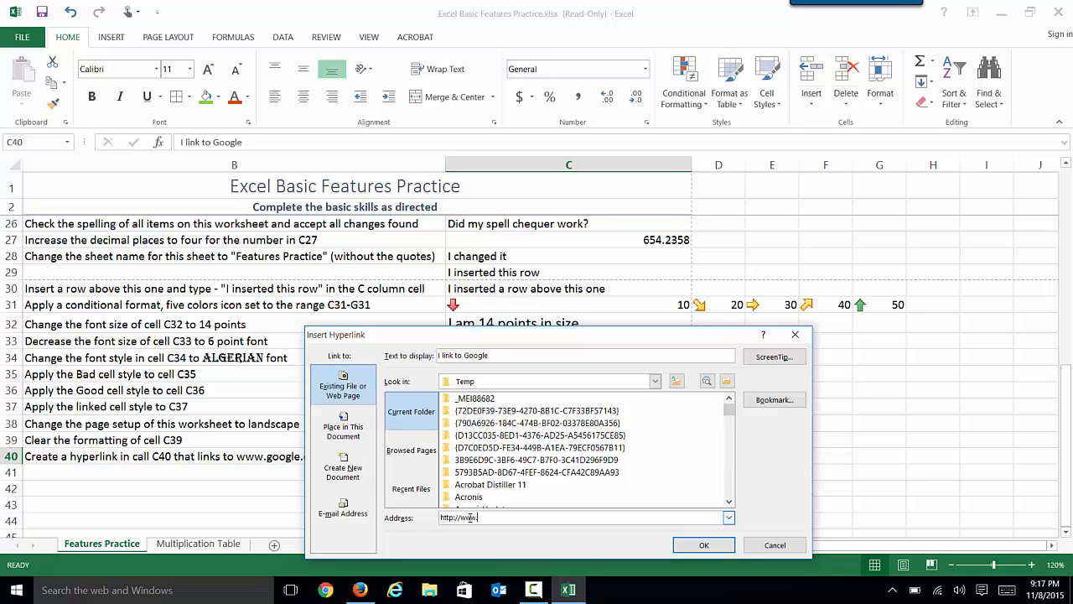
type(".google.com")
left_click(704, 545)
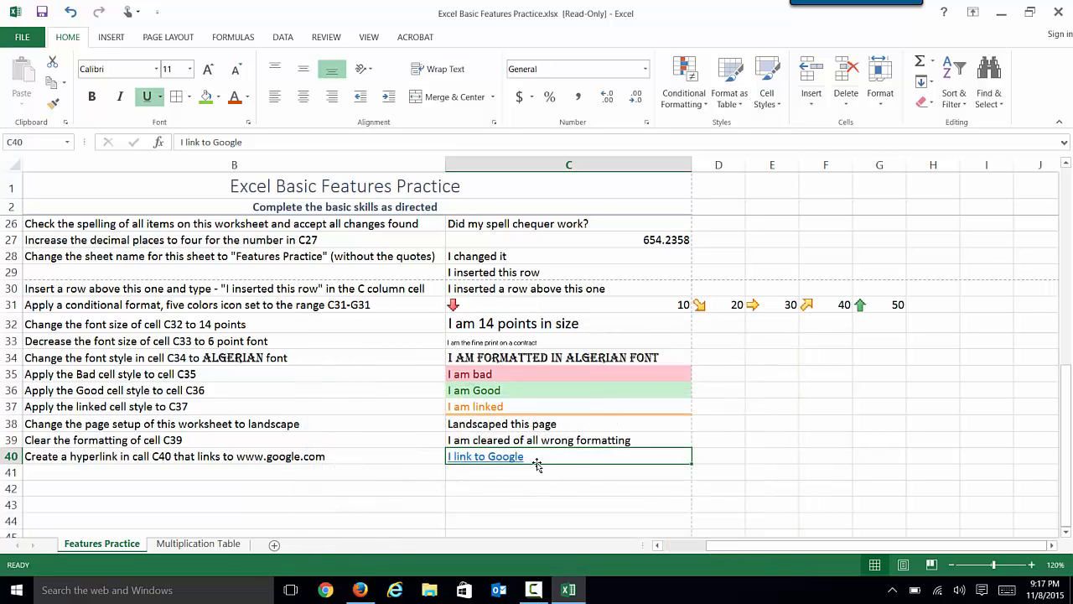
mouse_move(508, 463)
scroll(366, 315, "up", 8)
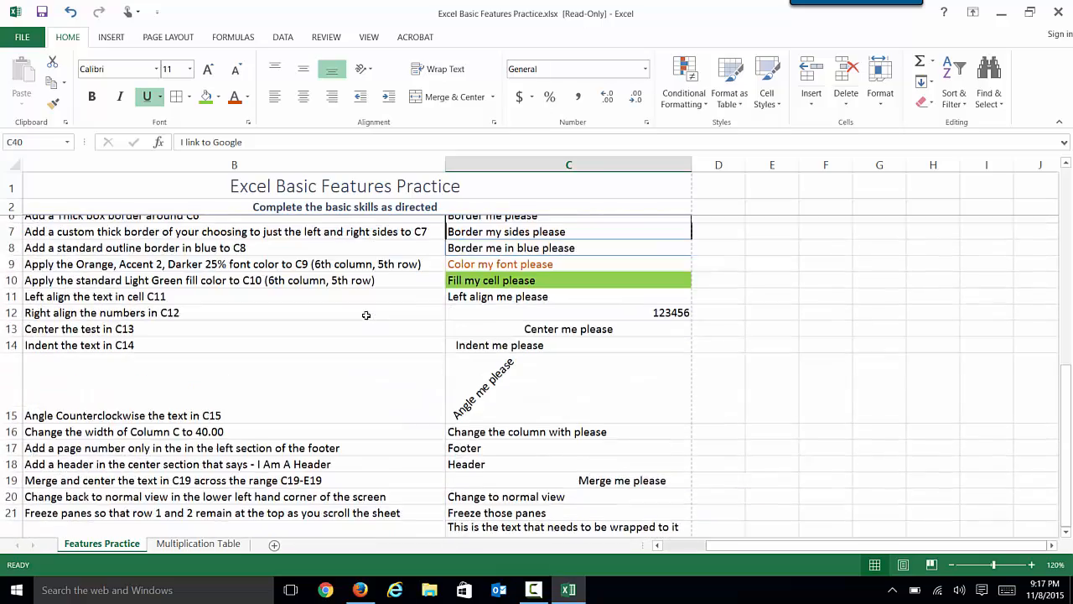
scroll(366, 315, "down", 6)
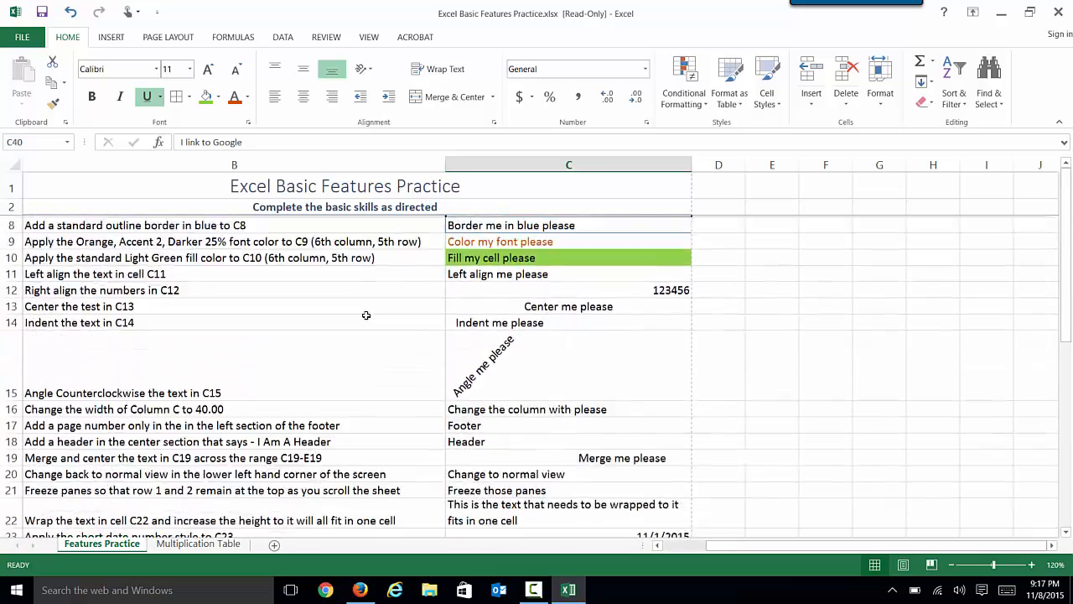
scroll(366, 315, "down", 3)
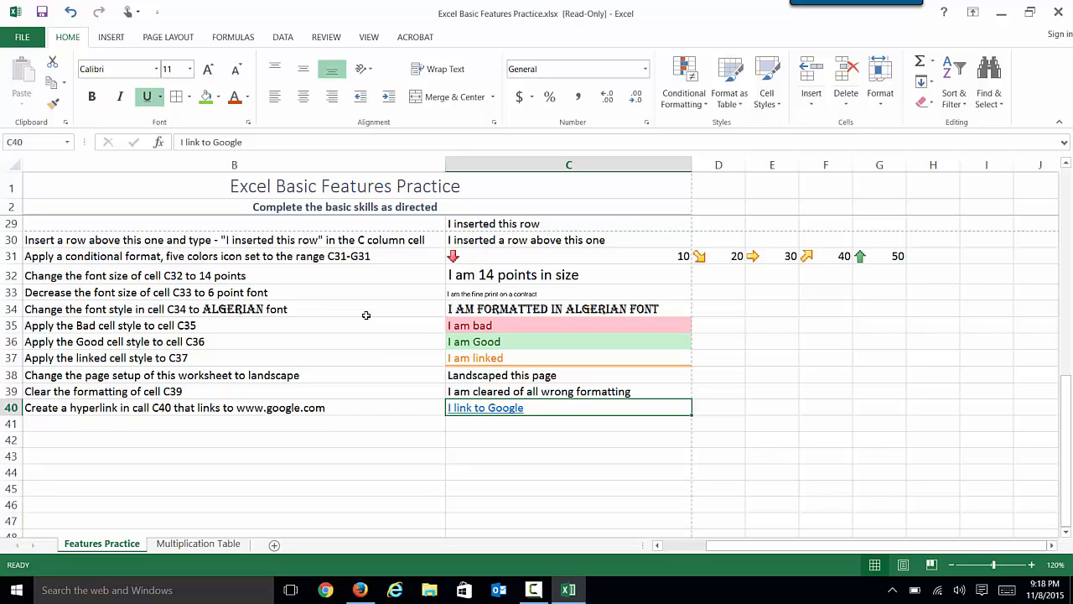
Step: Switch to the Multiplication Table sheet and enter 100 in the empty cell P1 beside the table
left_click(189, 544)
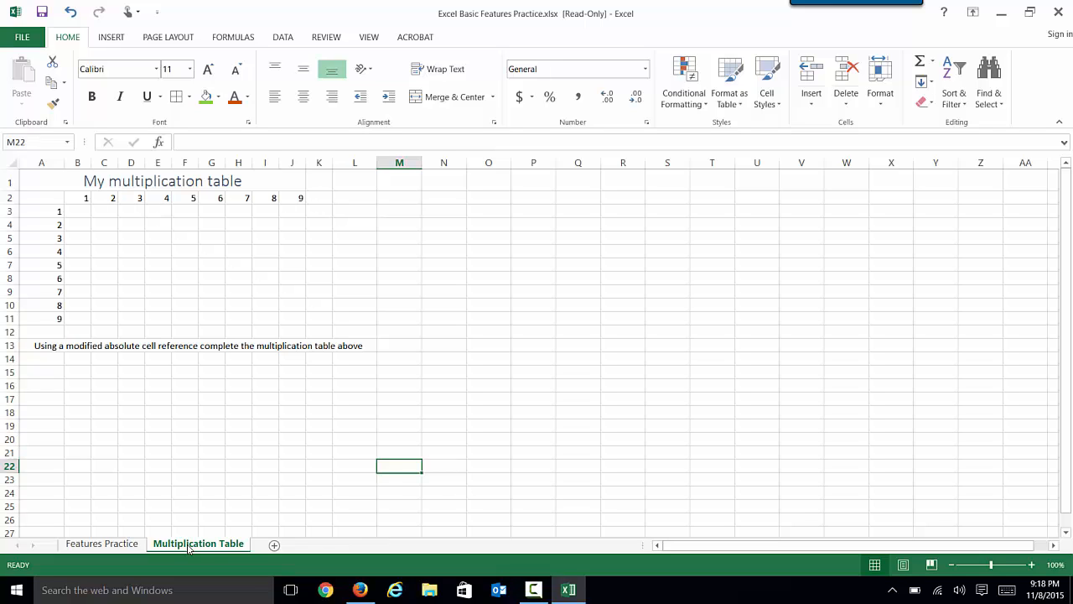
left_click(74, 215)
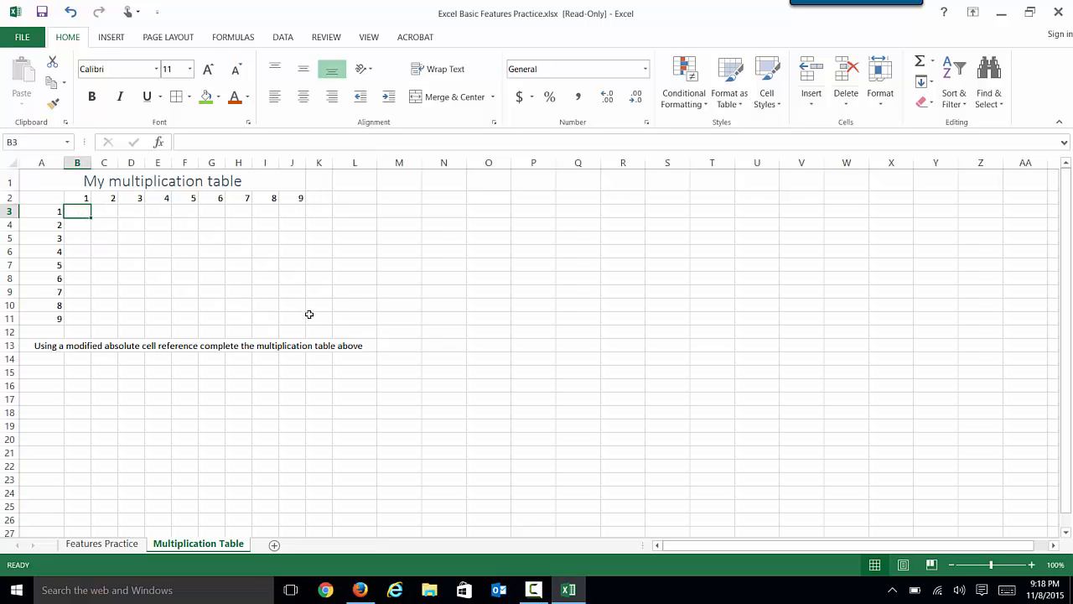
left_click(541, 183)
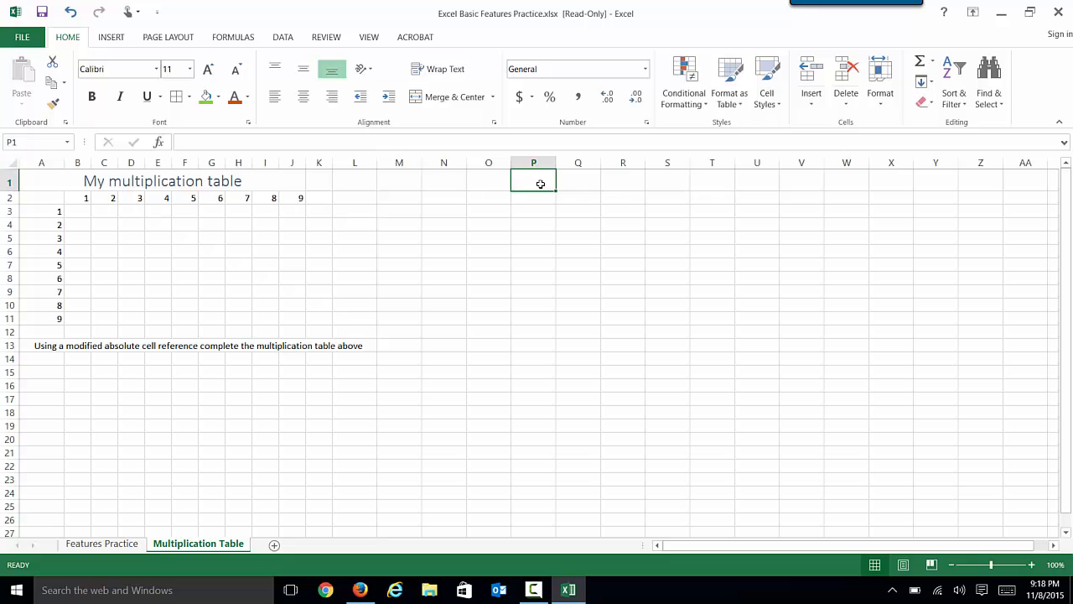
type("100")
key("Return")
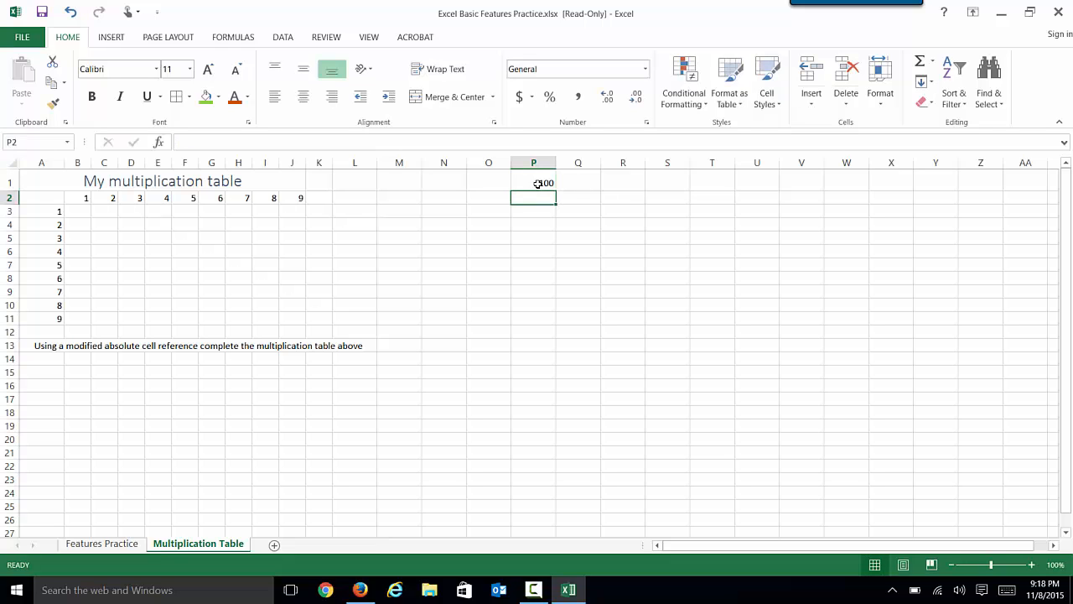
Step: Enter the values 10, 20, 30, 40 and 50 down cells O2 to O6
left_click(476, 202)
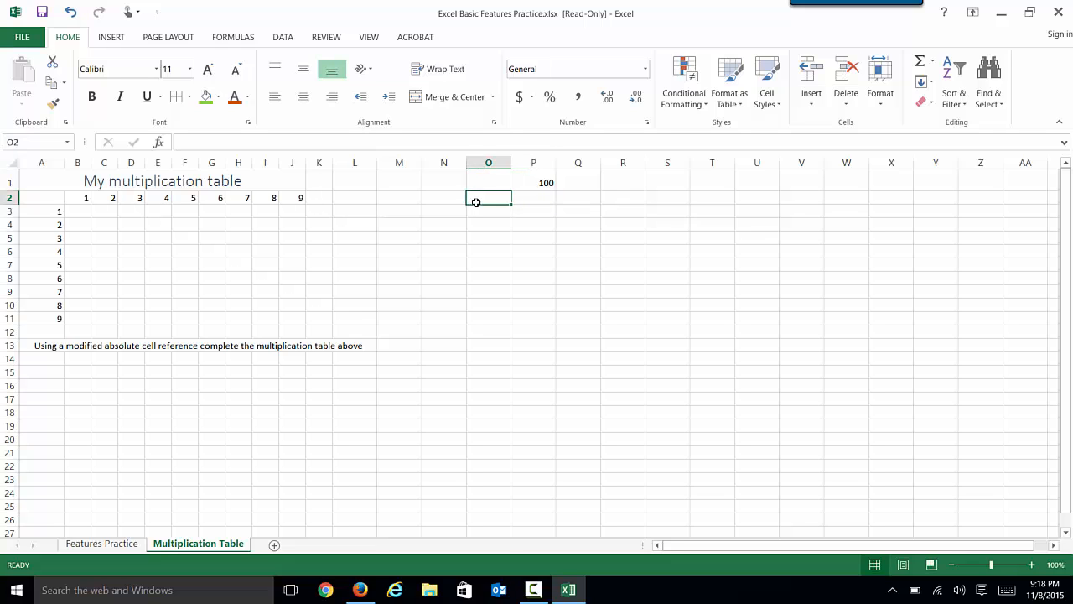
type("10")
key("Return")
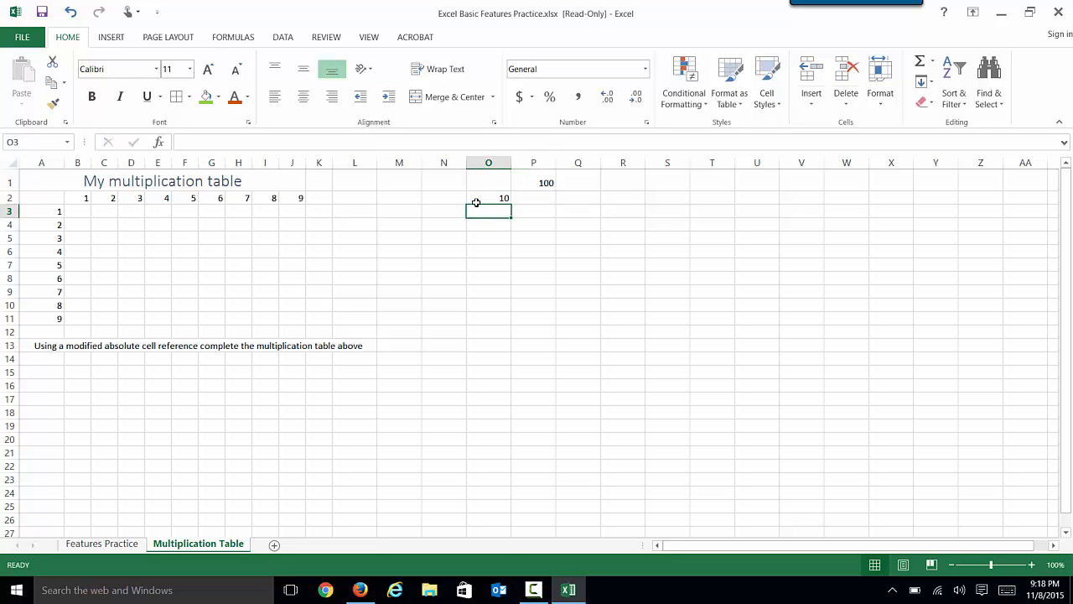
type("20")
key("Return")
type("130")
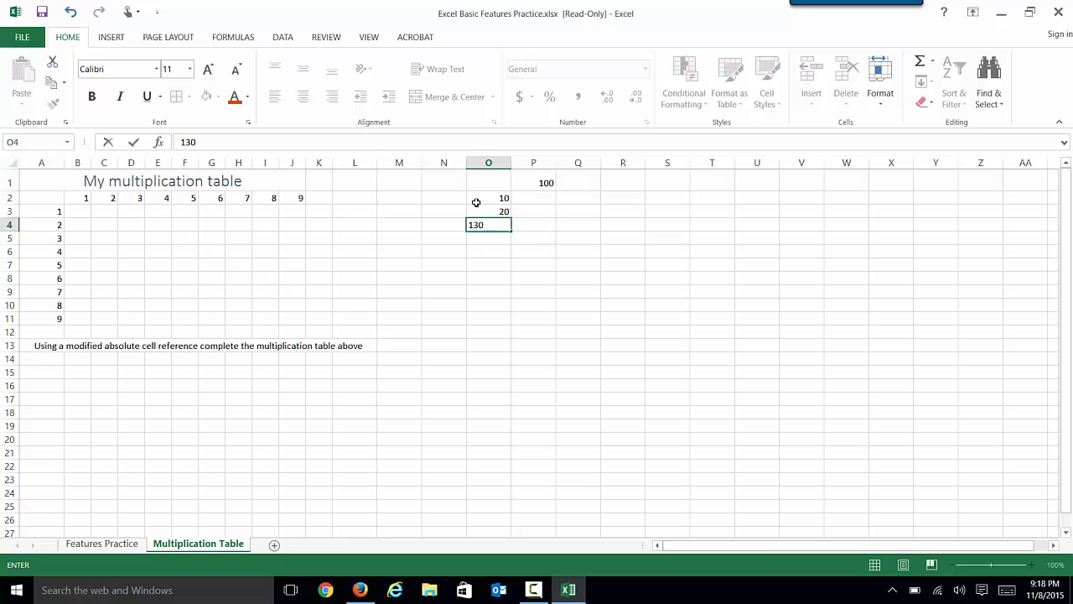
key("BackSpace")
key("Return")
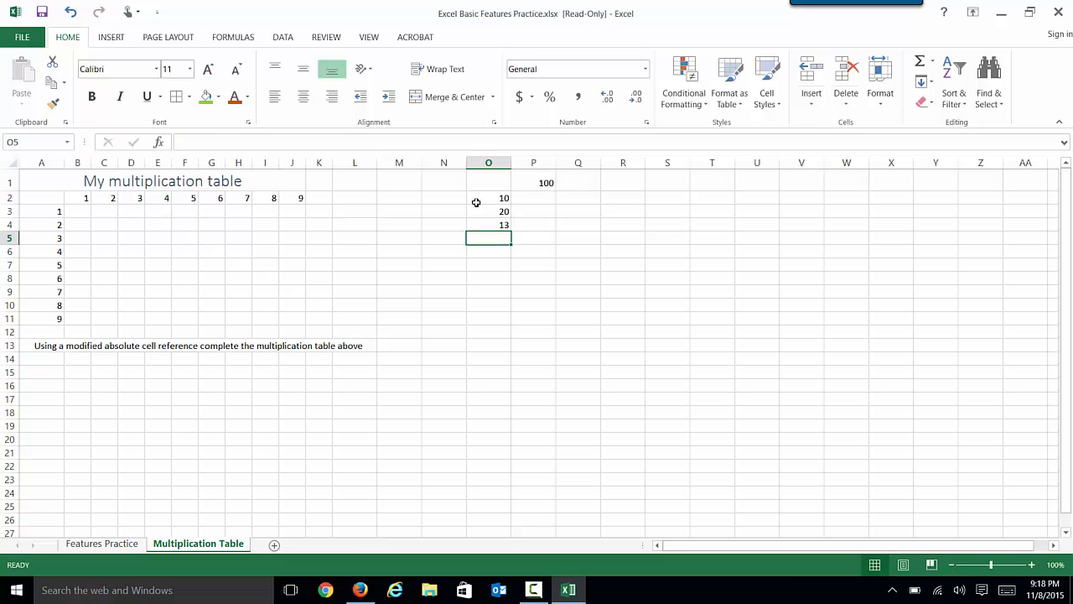
key("Up")
type("30")
key("ctrl+Return")
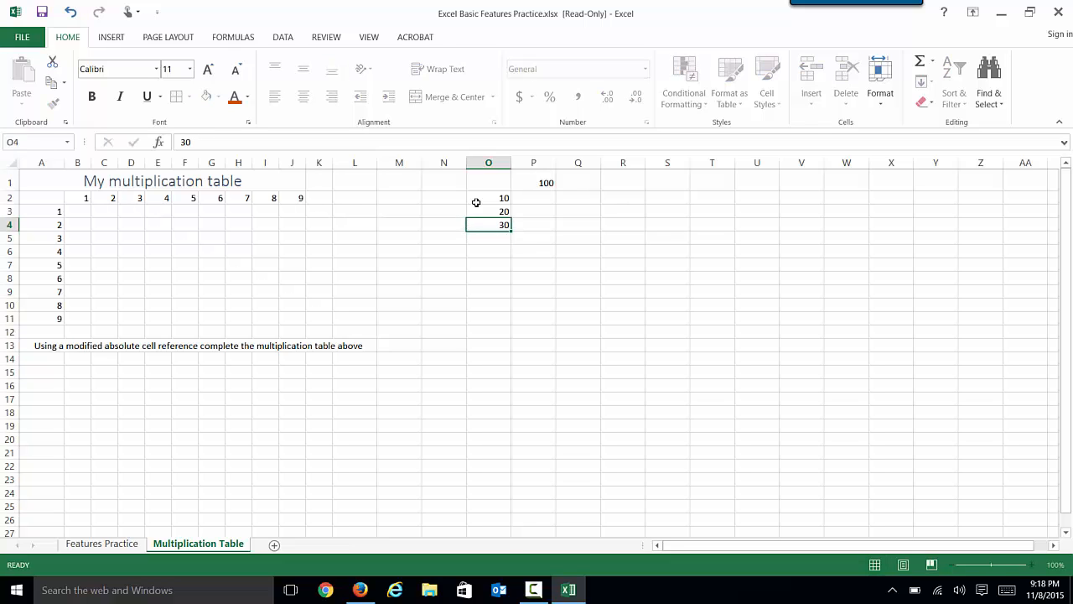
key("Down")
type("40")
key("Return")
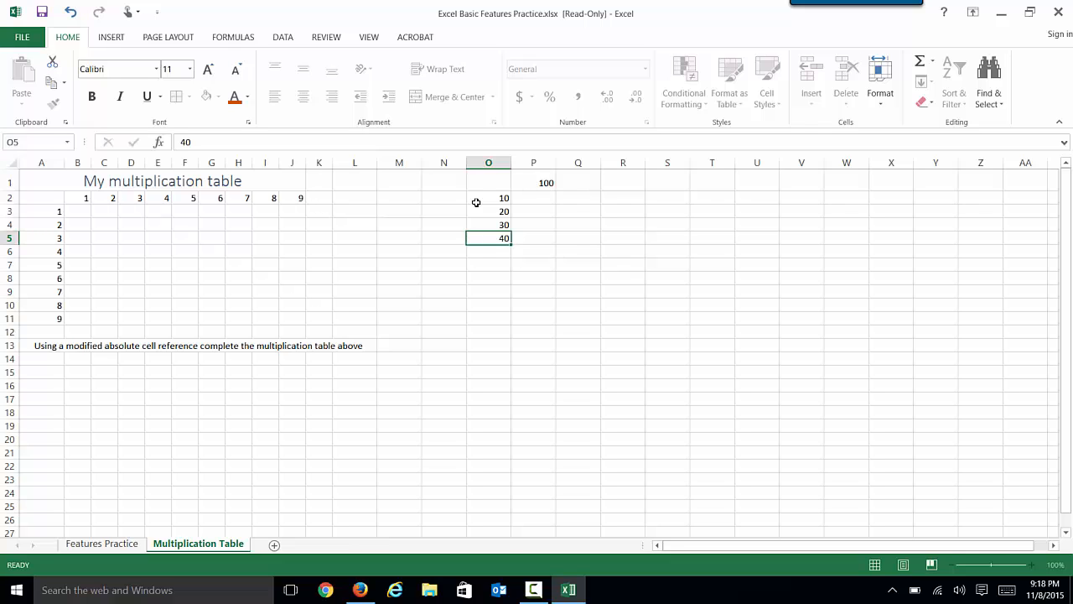
type("50")
key("Return")
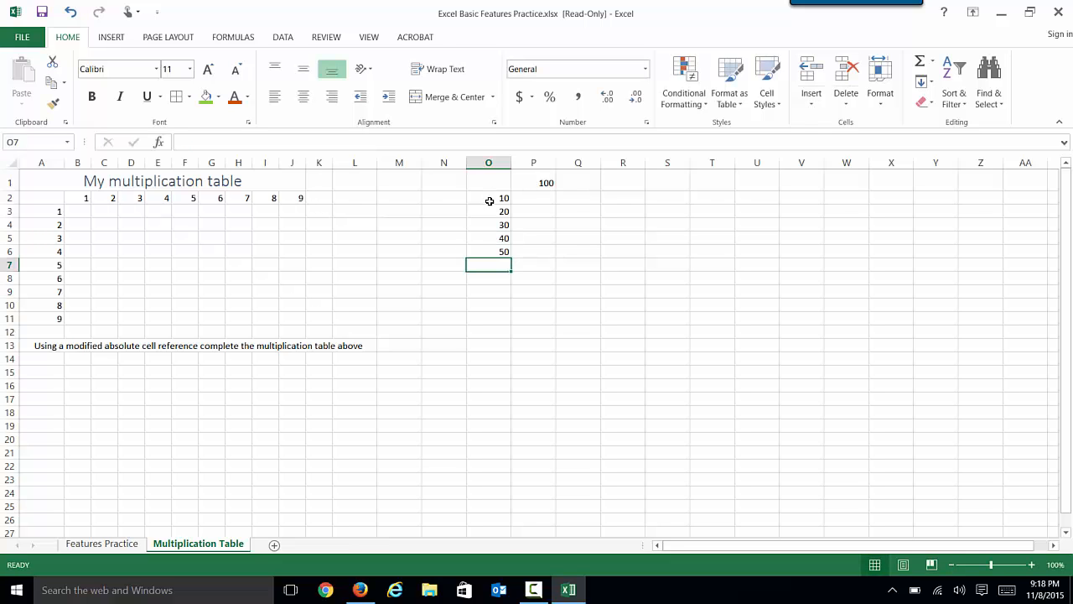
Step: Enter the formula =O2*P1 in cell P2 to multiply the first number by the value in P1
left_click(536, 199)
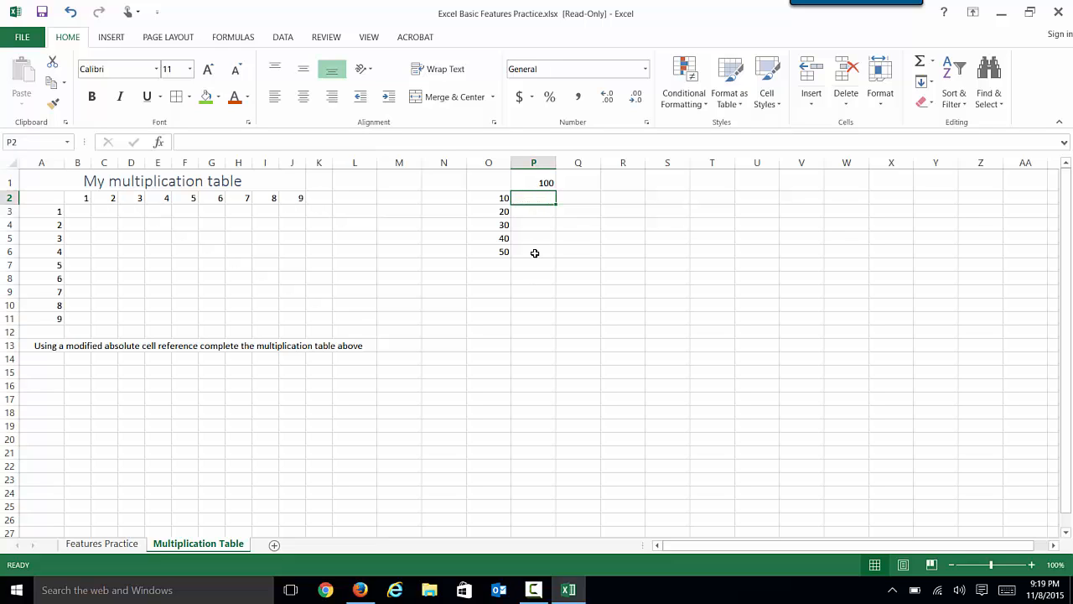
type("=")
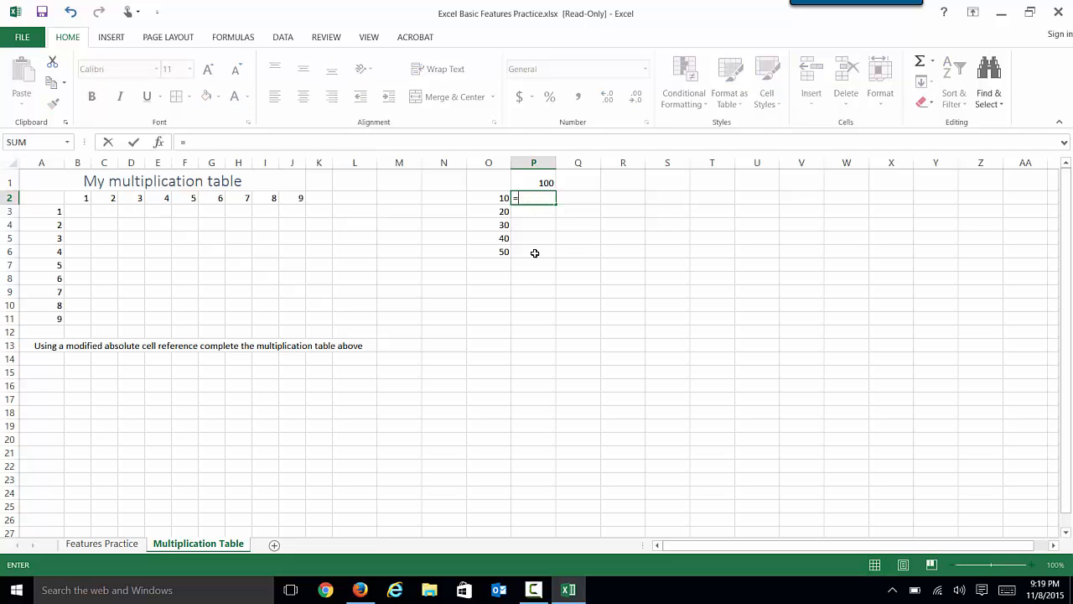
left_click(492, 197)
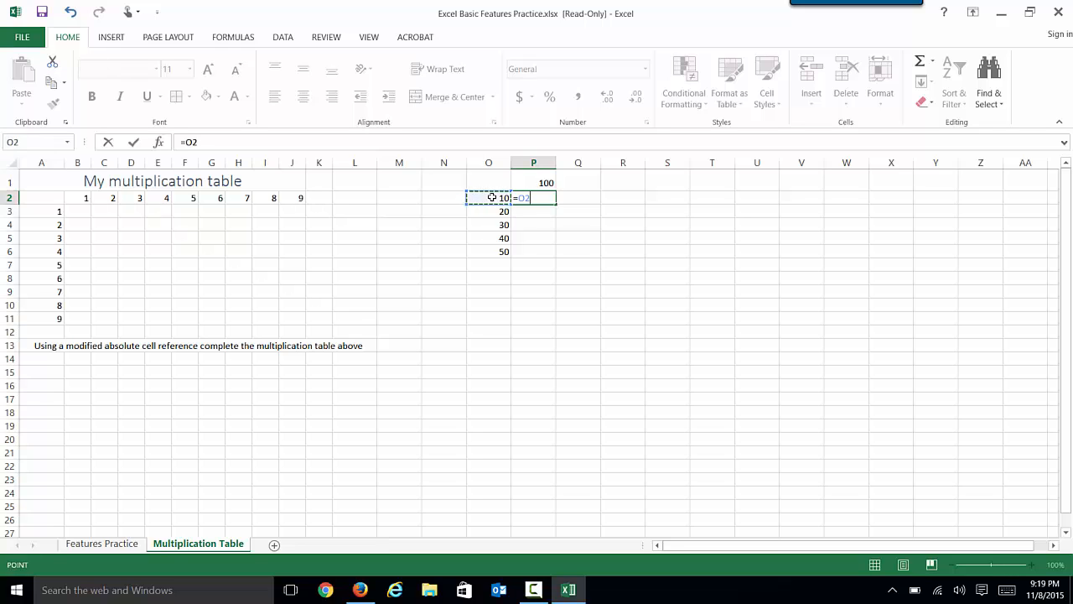
type("*")
left_click(535, 179)
key("Return")
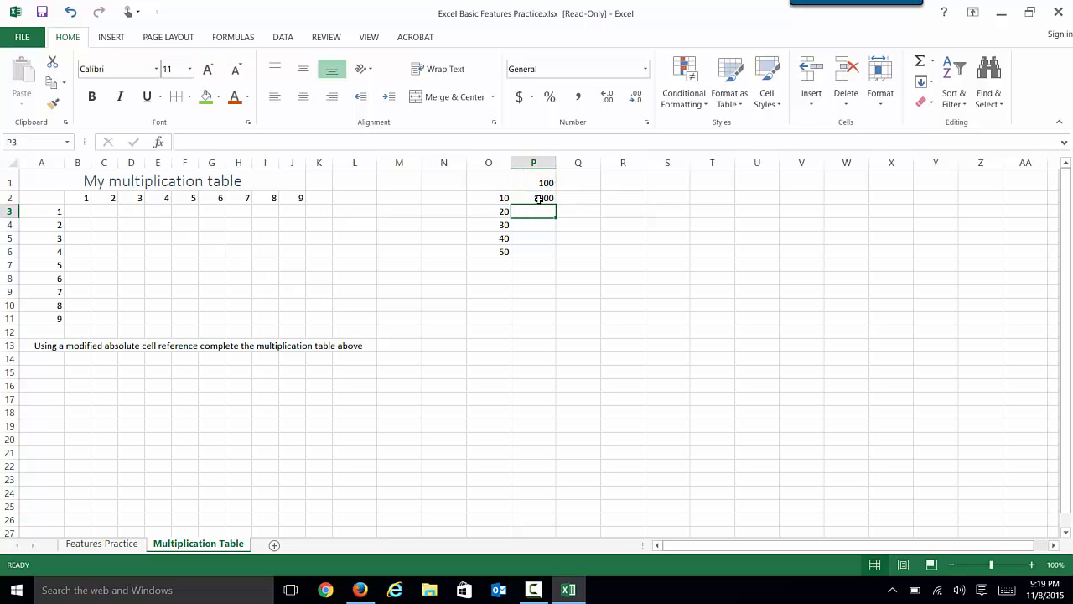
Step: Fill the P2 formula down to P6 and examine which cells the formula in P6 refers to
left_click(539, 199)
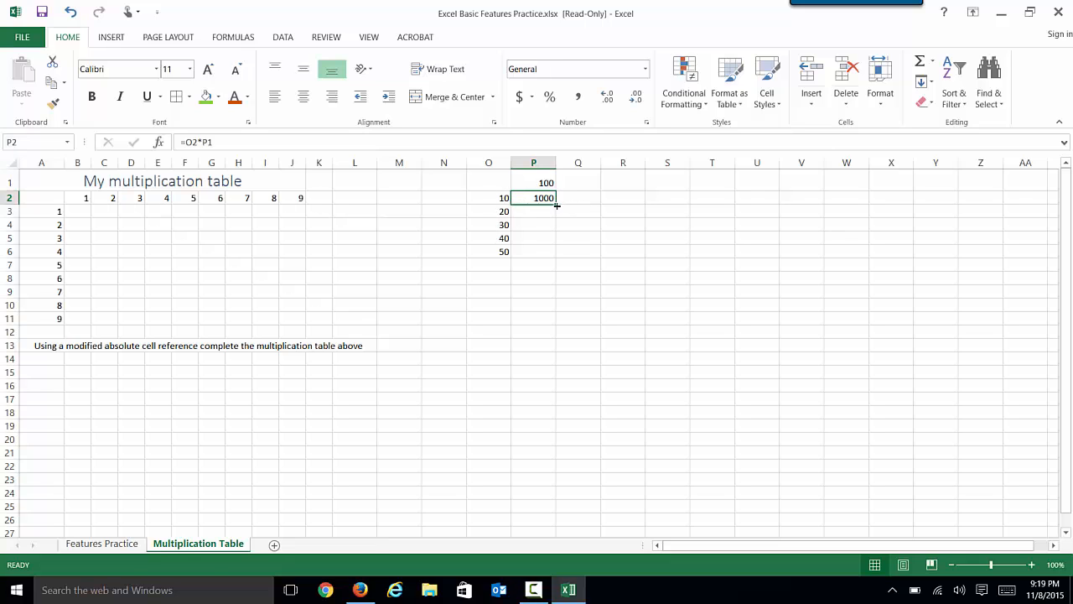
left_click_drag(555, 204, 556, 252)
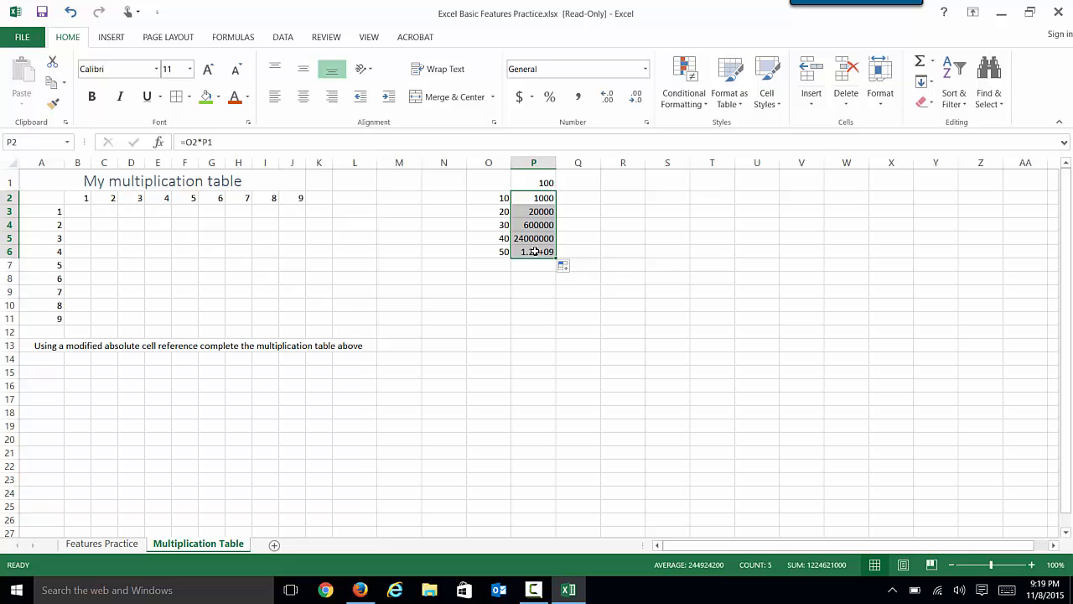
left_click(534, 252)
double_click(534, 252)
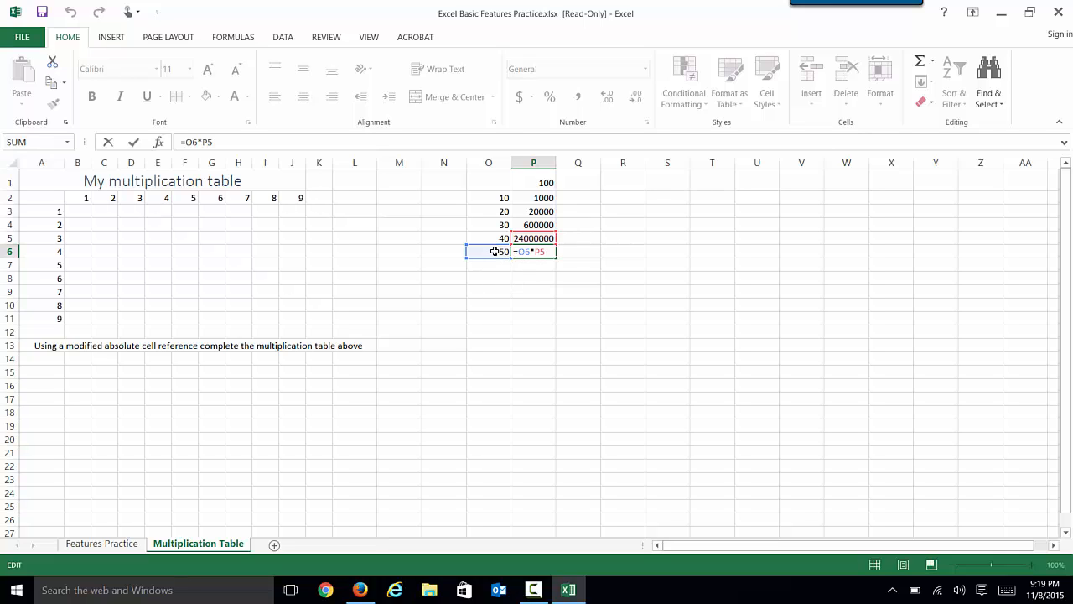
left_click(541, 197)
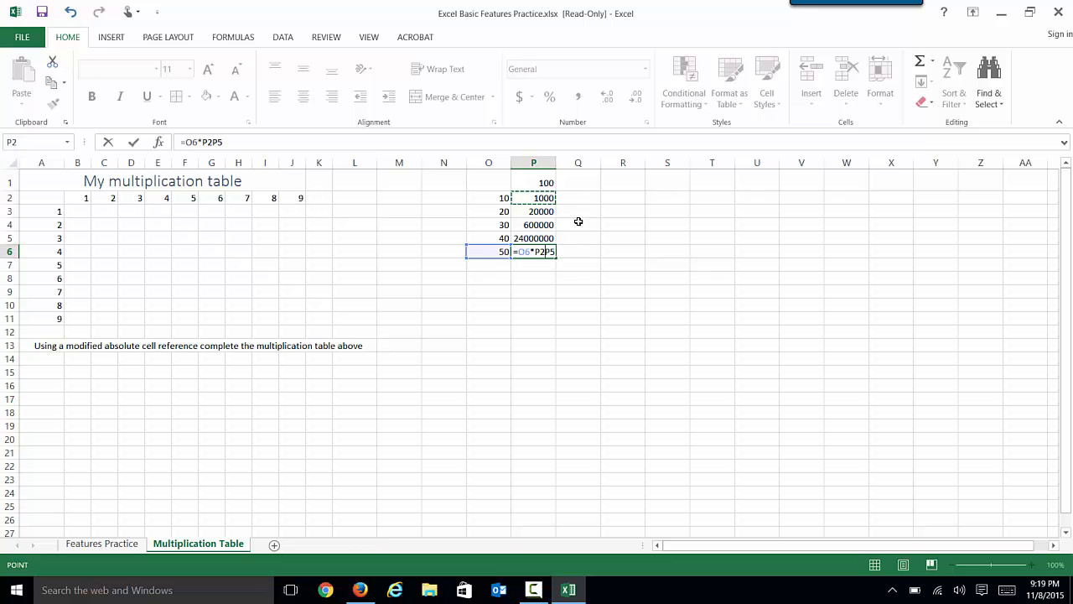
key("BackSpace")
key("BackSpace")
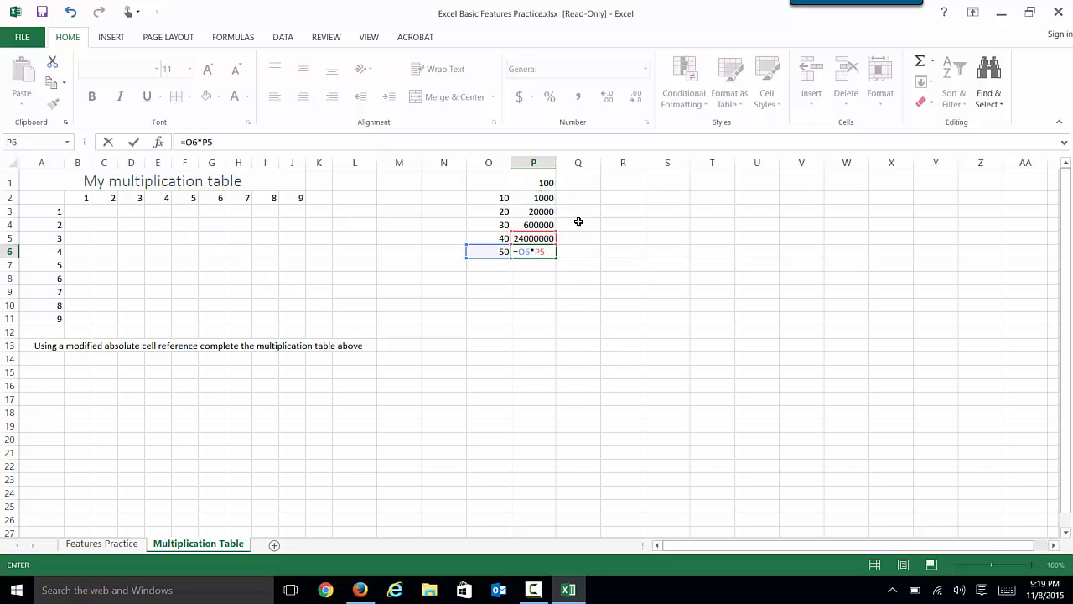
key("Return")
Step: Change the P1 reference in cell P2's formula to an absolute reference, giving =O2*$P$1
left_click(551, 198)
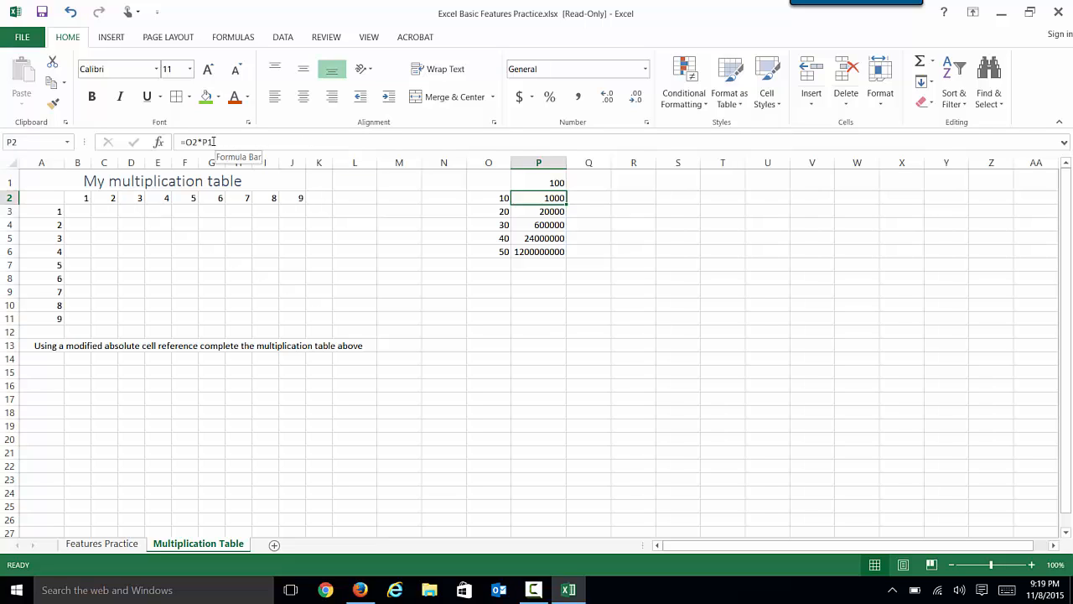
left_click_drag(214, 141, 203, 142)
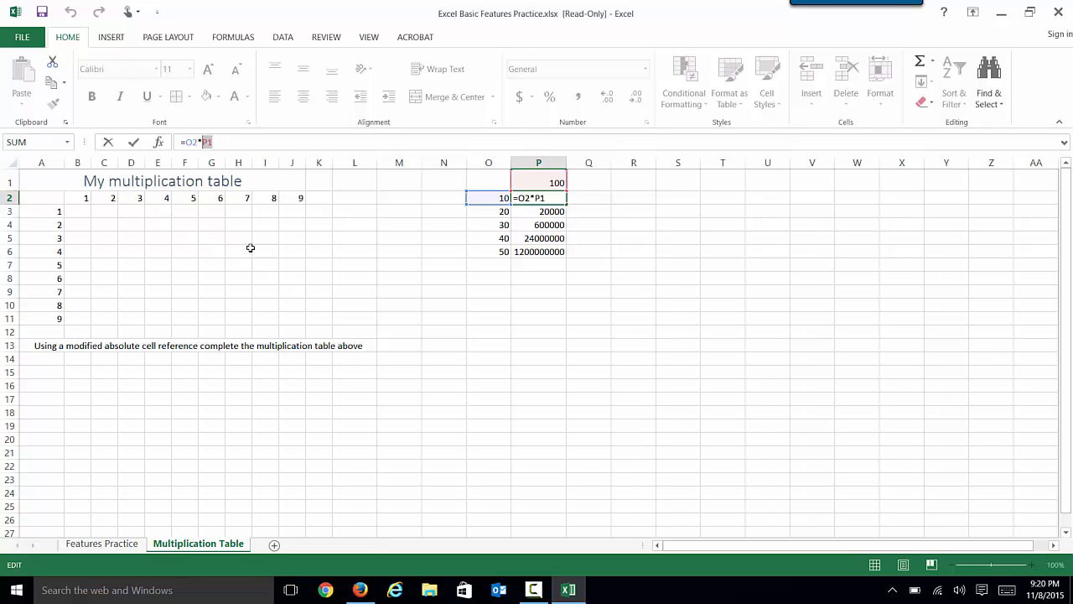
key("F4")
key("Return")
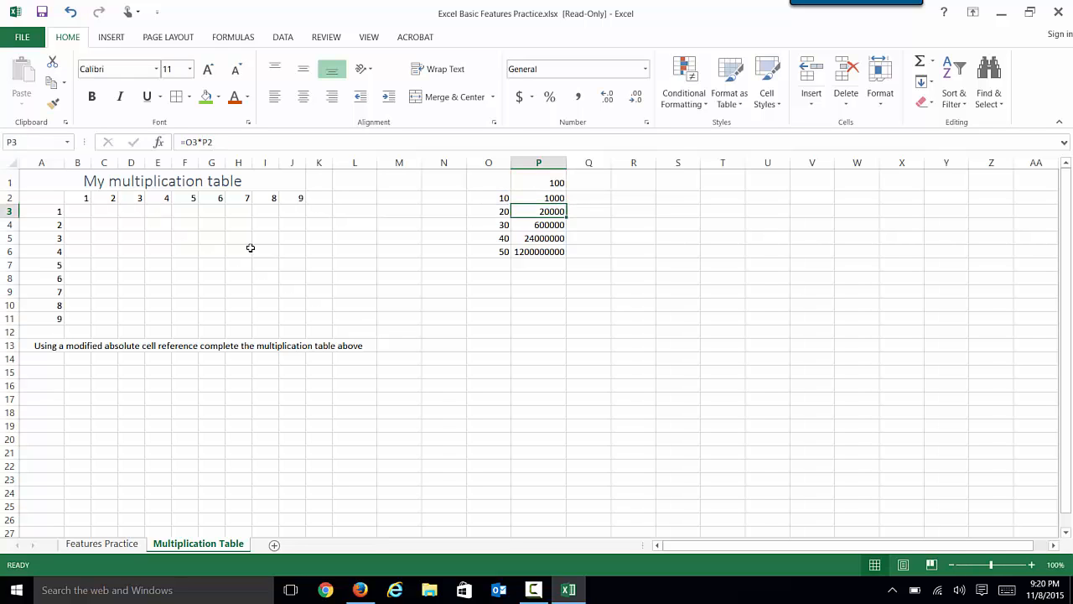
left_click(544, 197)
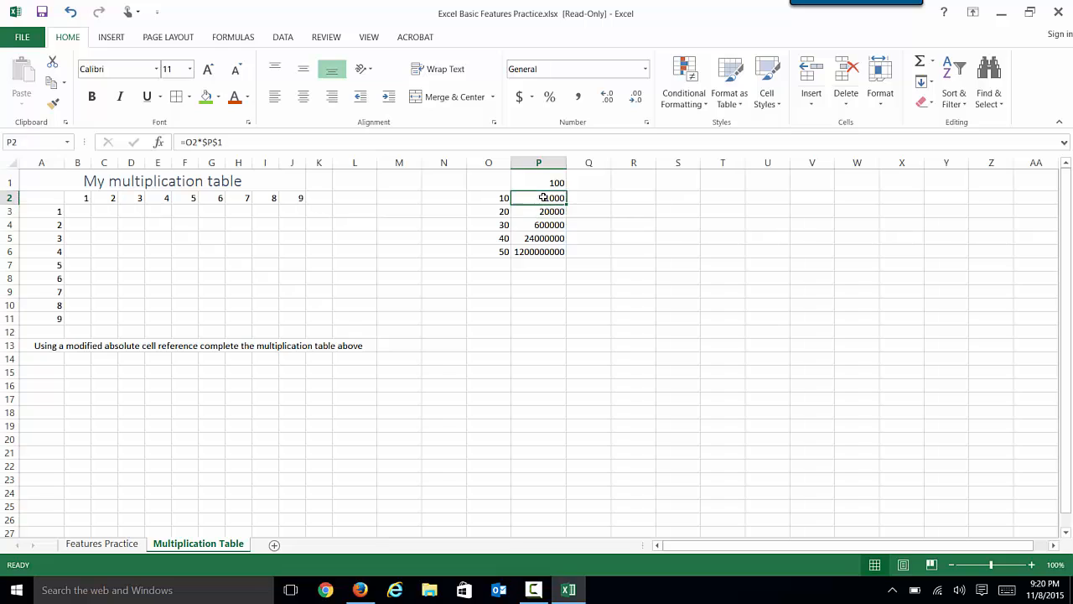
key("F2")
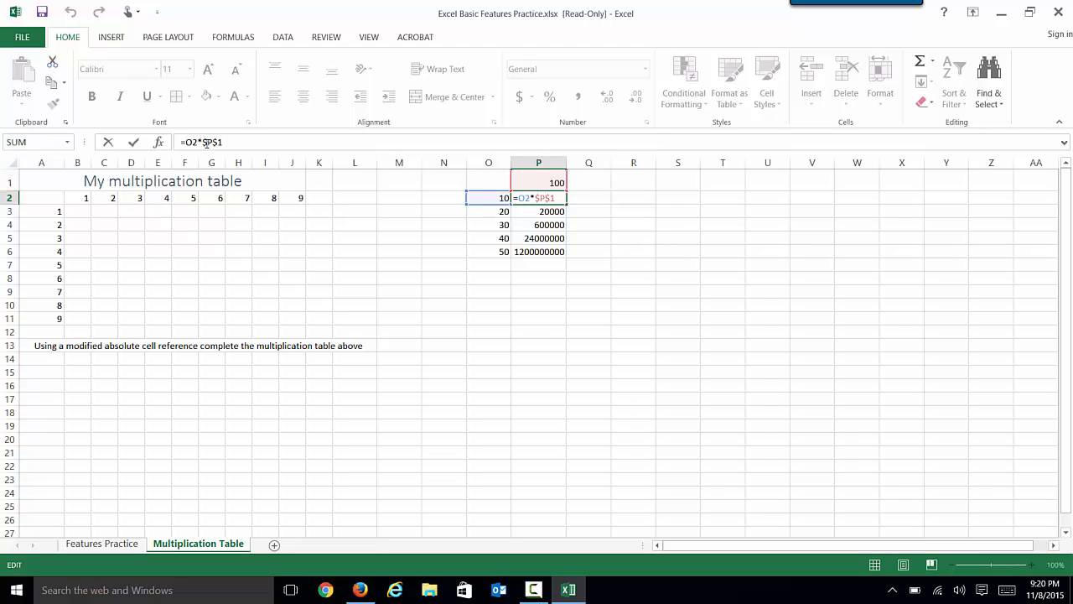
key("Return")
Step: Fill the formula with the absolute reference from P2 down to P6
left_click(539, 198)
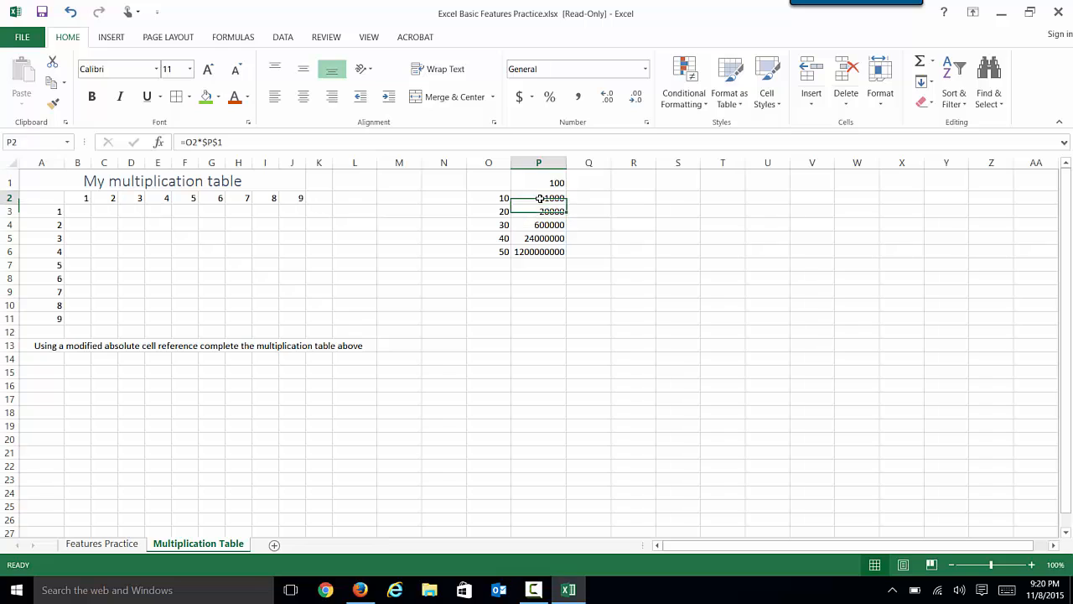
left_click_drag(567, 203, 567, 255)
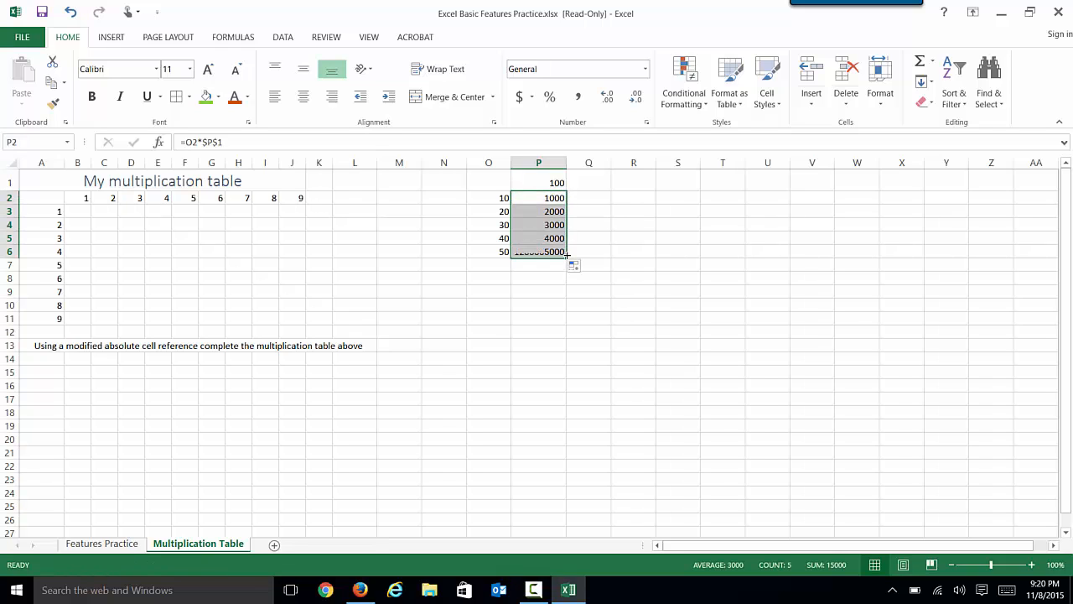
left_click(522, 332)
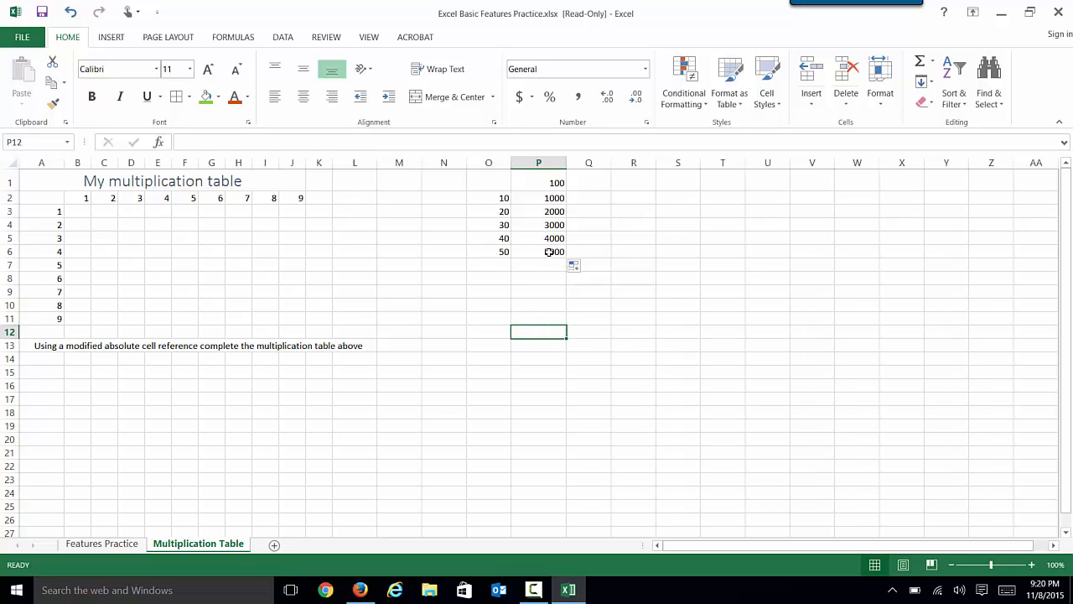
Step: Enter the formula =A3*B2 in cell B3, the first cell of the multiplication table
left_click(83, 210)
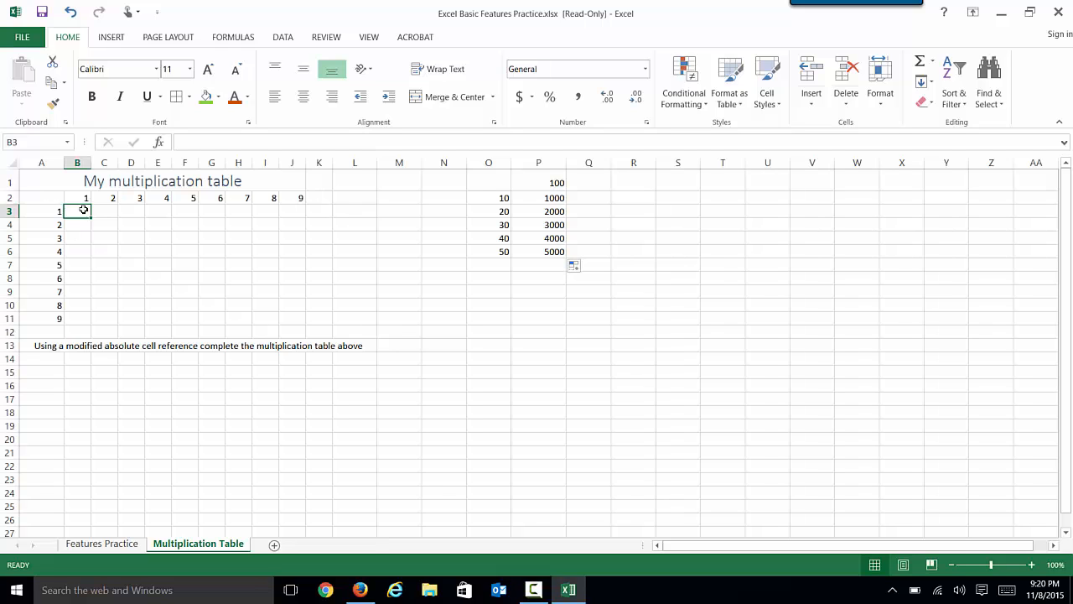
type("=")
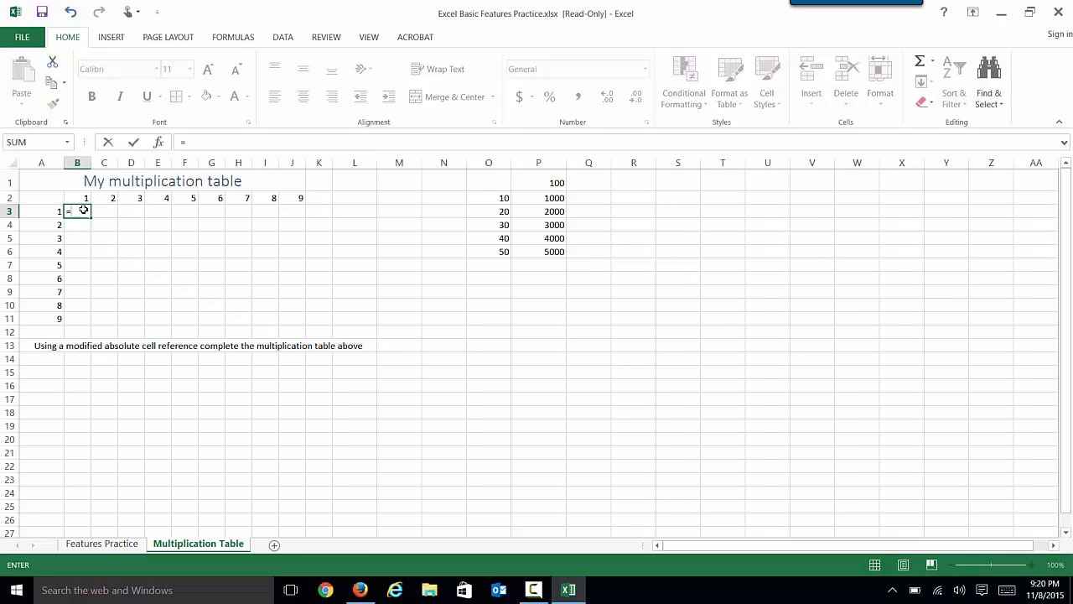
left_click(40, 212)
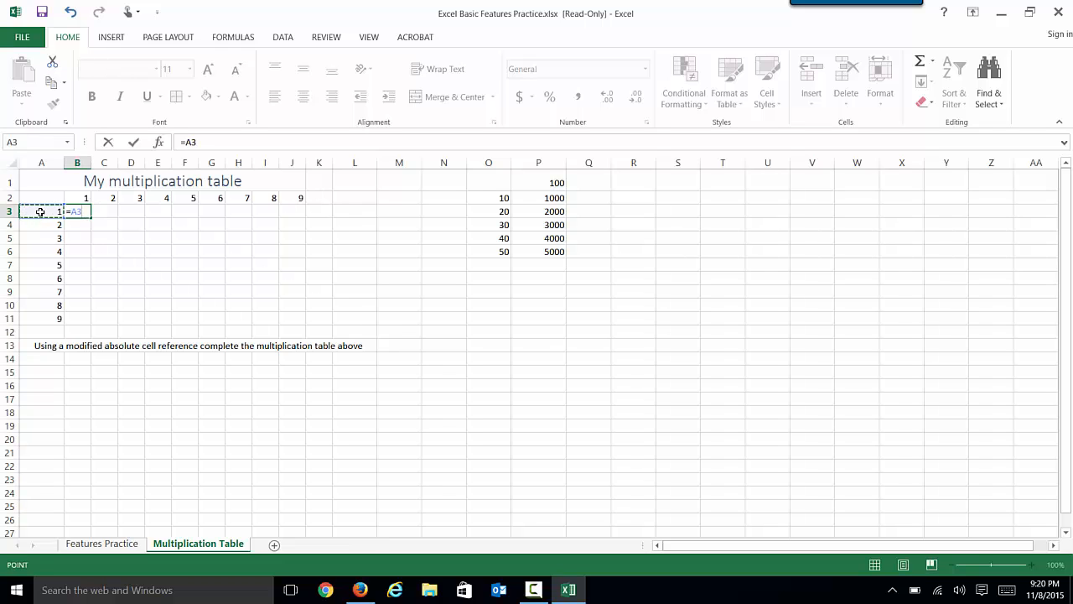
type("*")
left_click(78, 197)
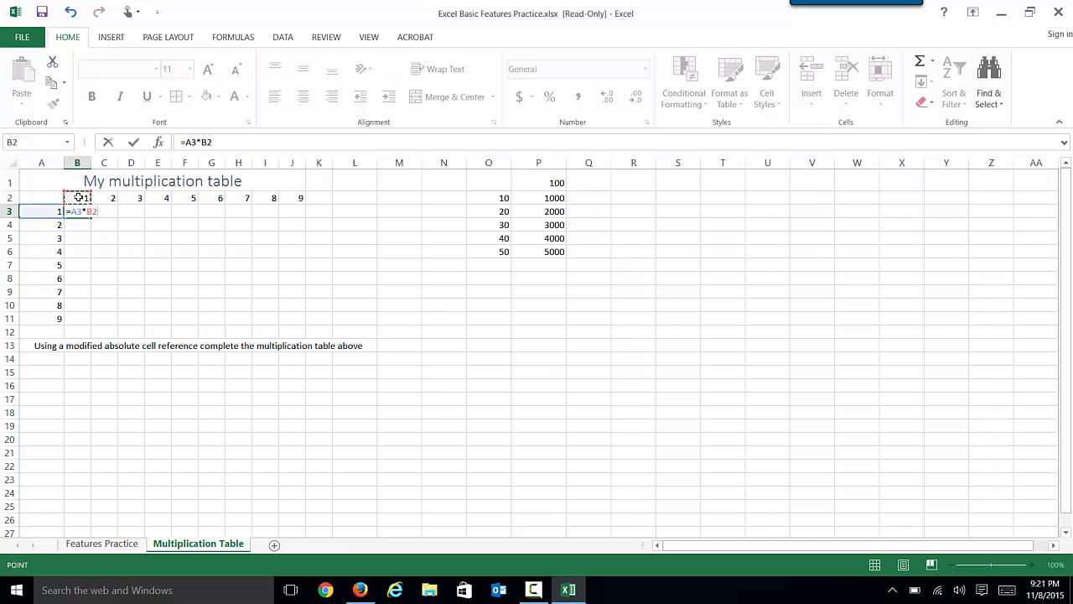
key("Return")
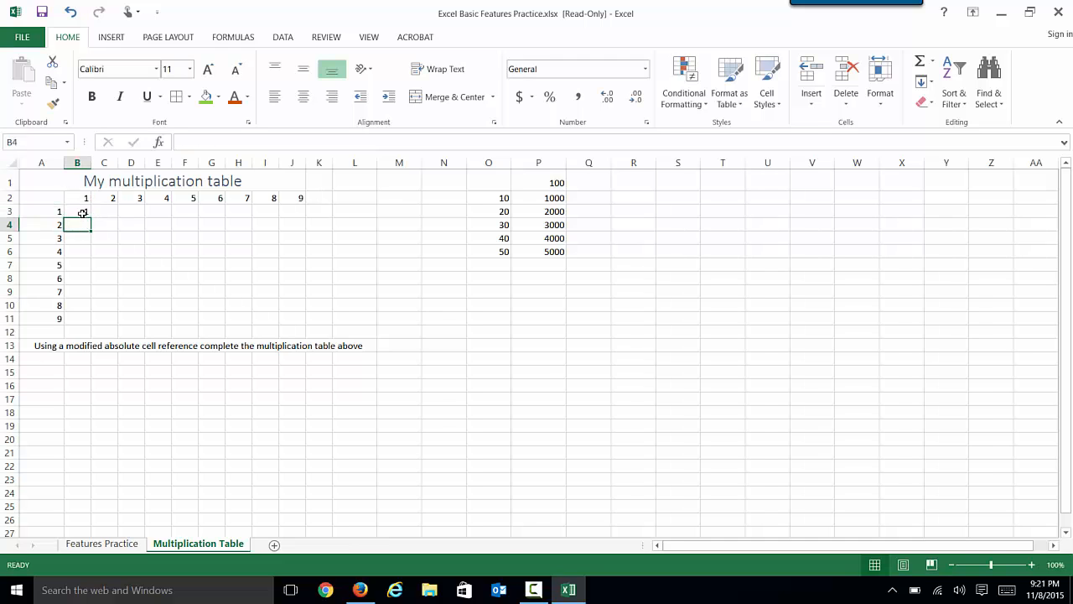
Step: Try filling the relative B3 formula across the row to J3, and undo the fill
left_click(84, 211)
left_click_drag(92, 216, 306, 216)
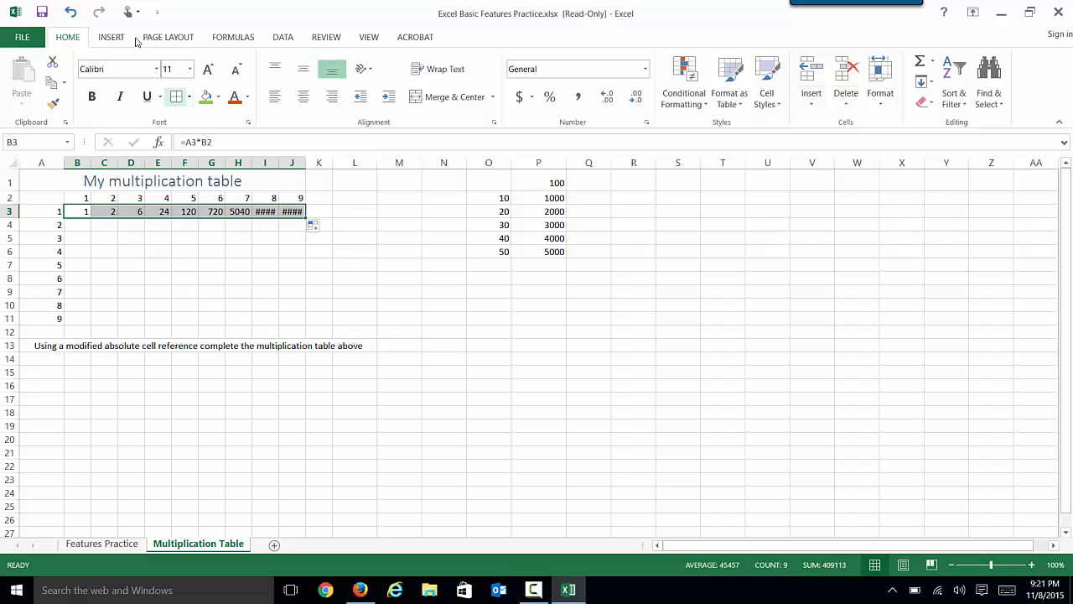
left_click(70, 13)
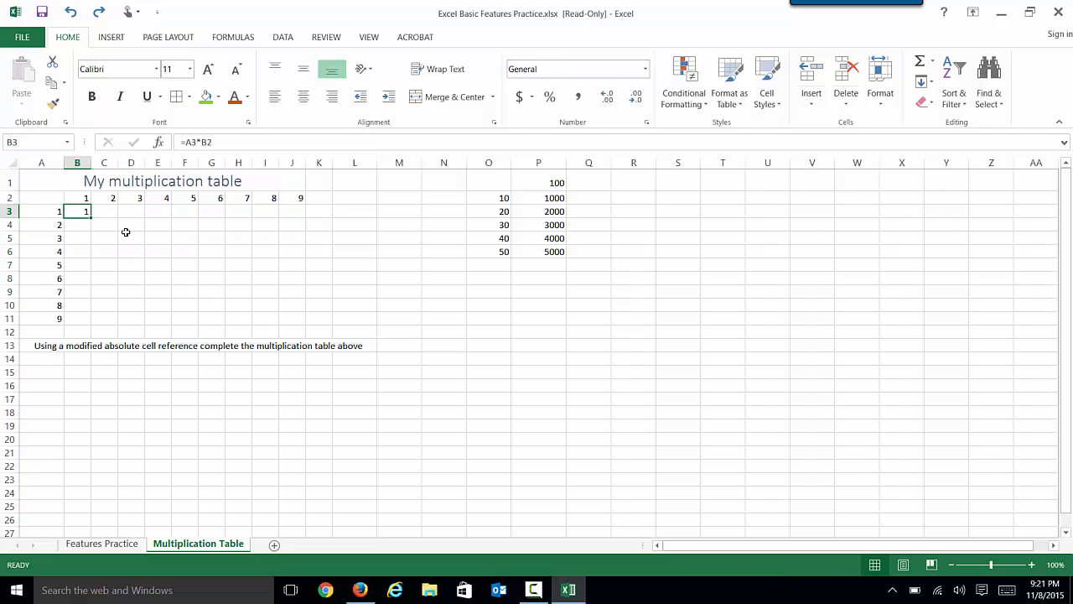
Step: Make both references in cell B3's formula fully absolute, giving =$A$3*$B$2
left_click(195, 142)
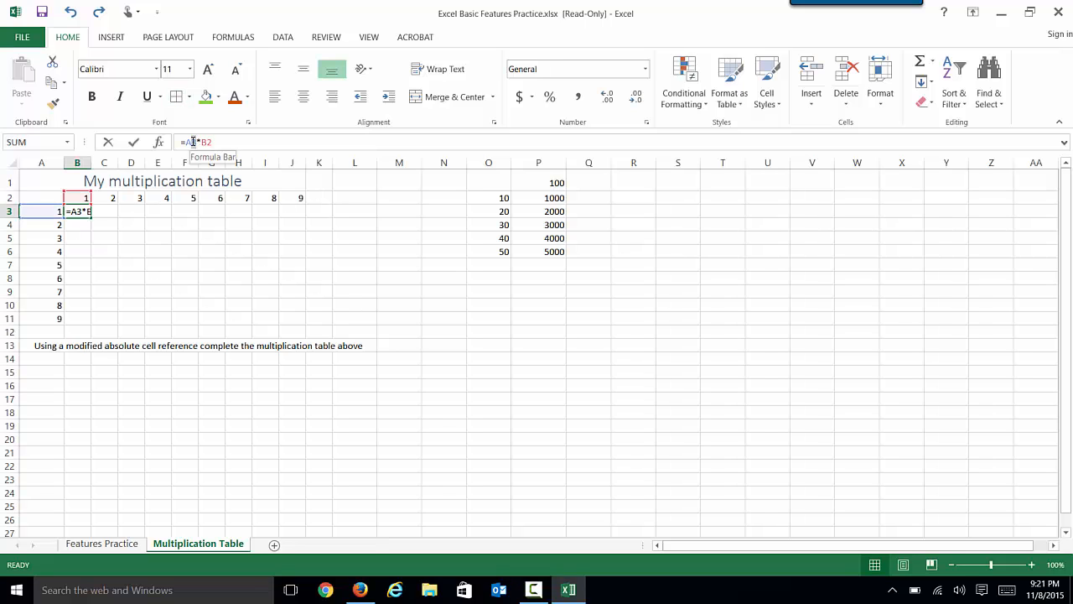
double_click(190, 142)
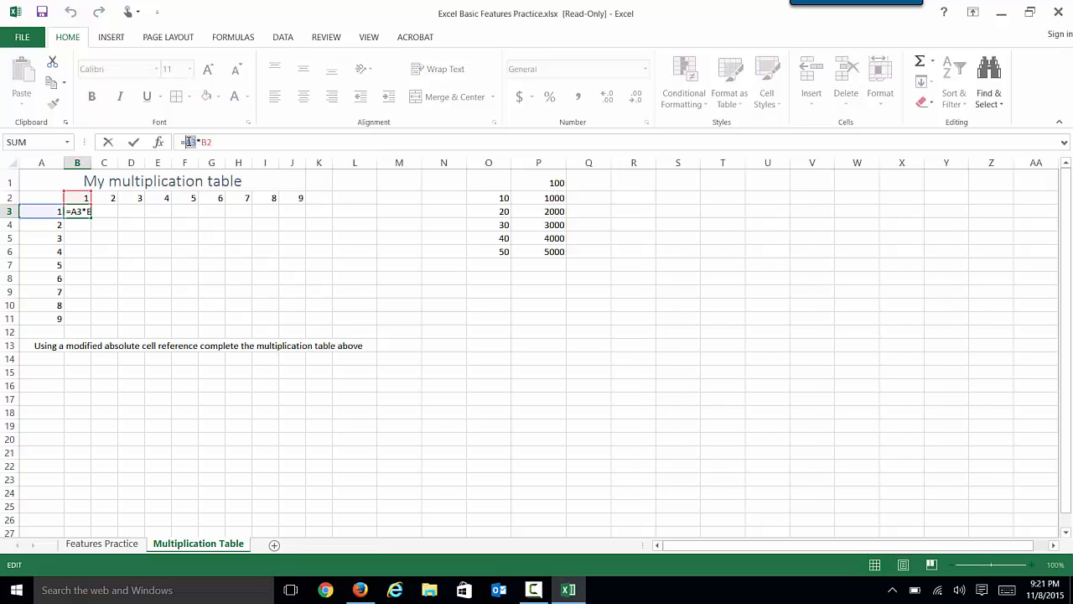
key("F4")
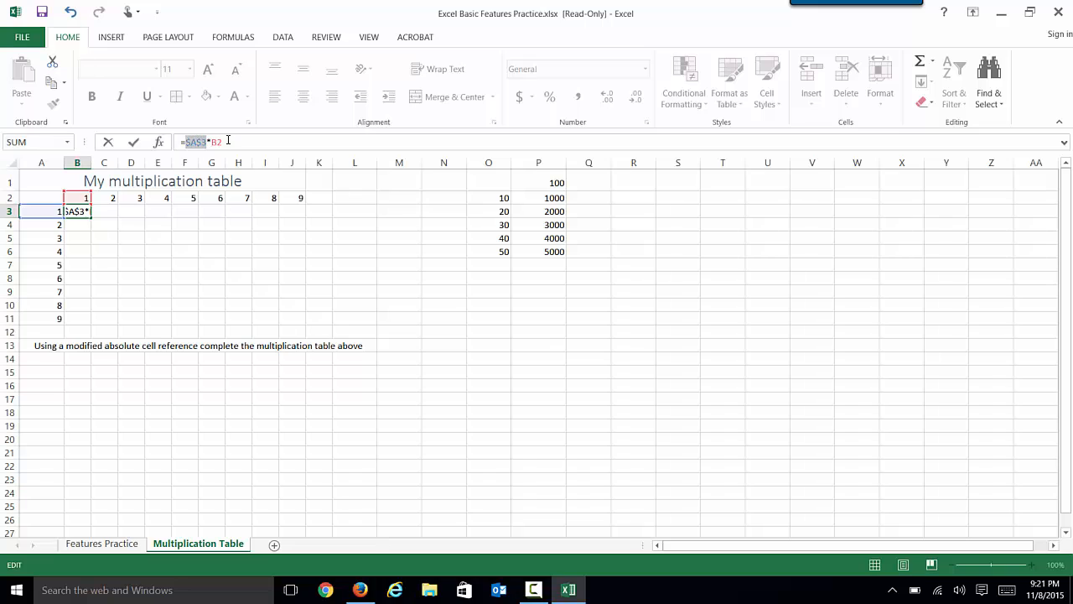
left_click_drag(224, 141, 213, 142)
key("F4")
key("Return")
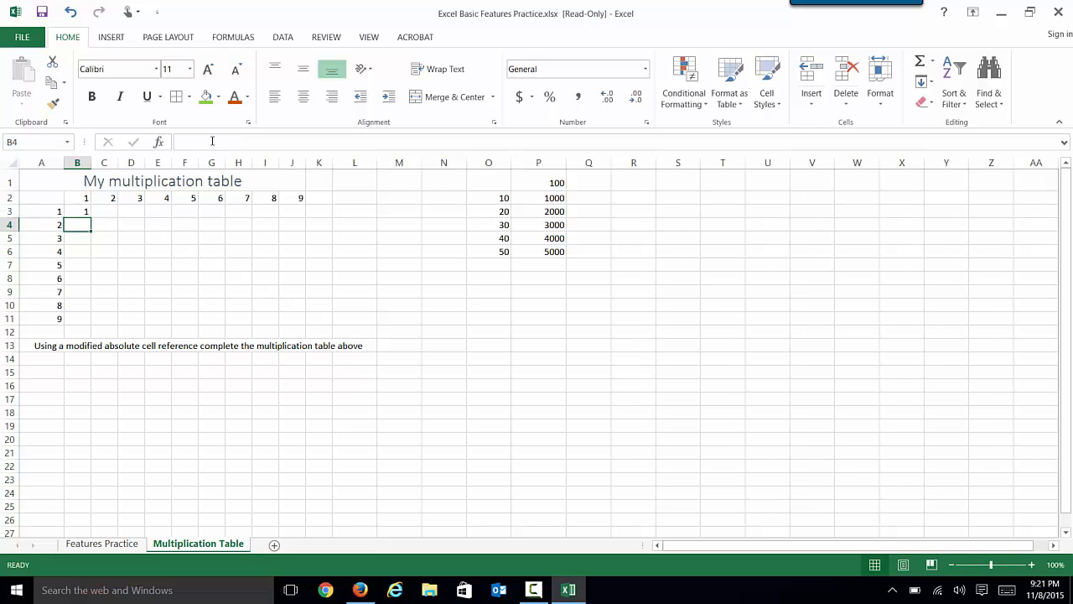
Step: Fill the B3 formula across and down the multiplication table through J11 and check the formulas in column J
left_click(84, 210)
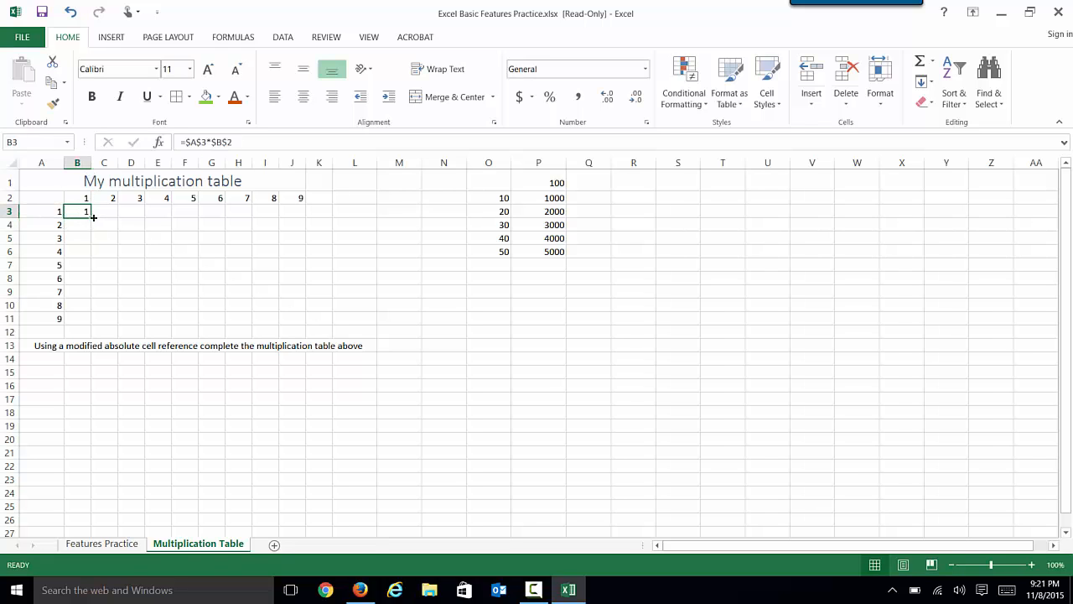
left_click_drag(93, 217, 307, 328)
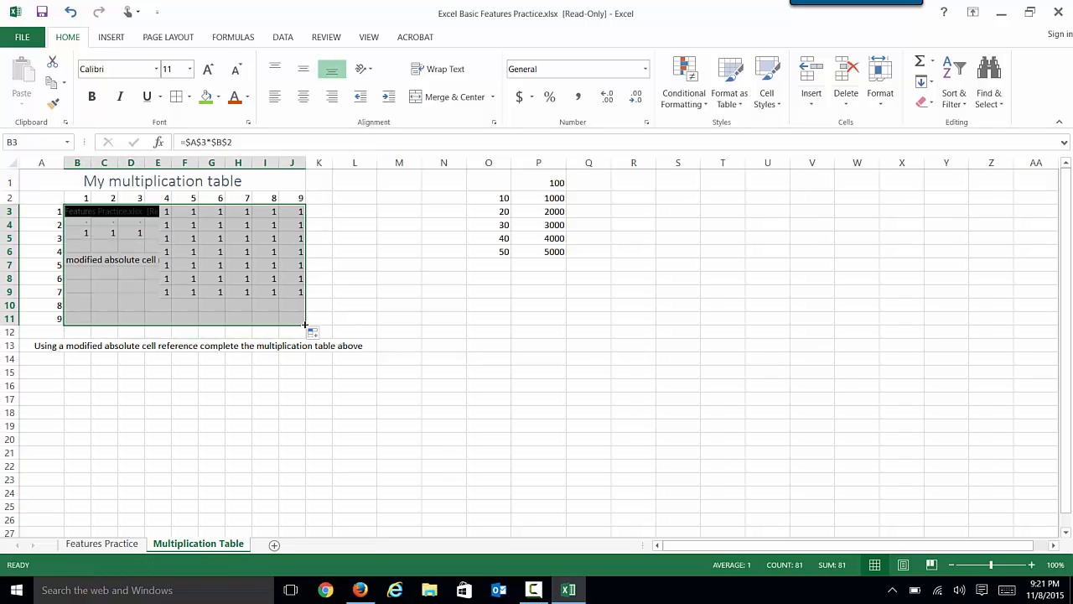
left_click(291, 211)
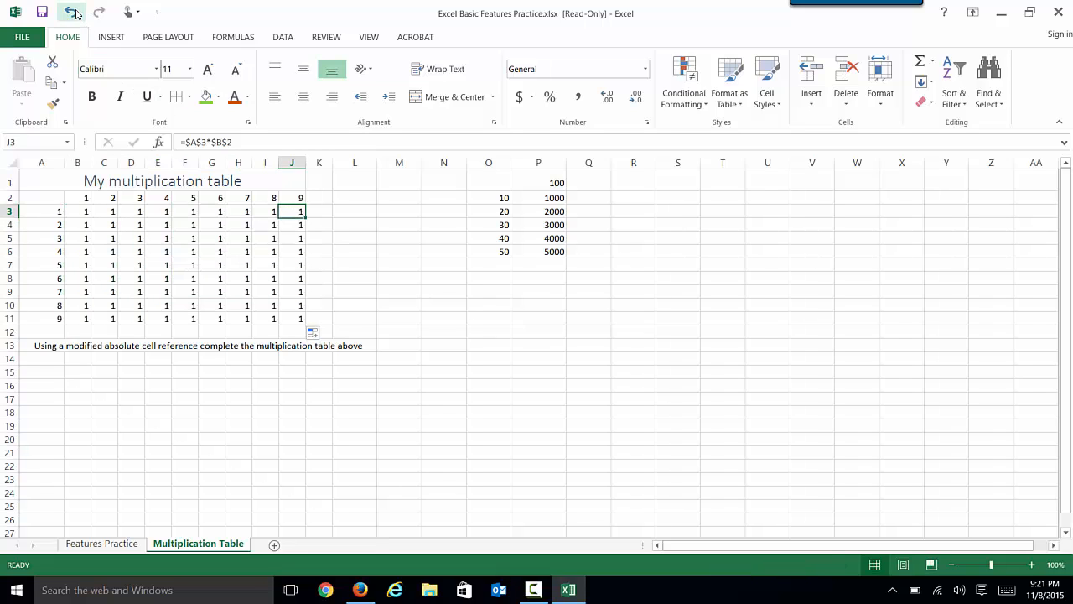
double_click(296, 304)
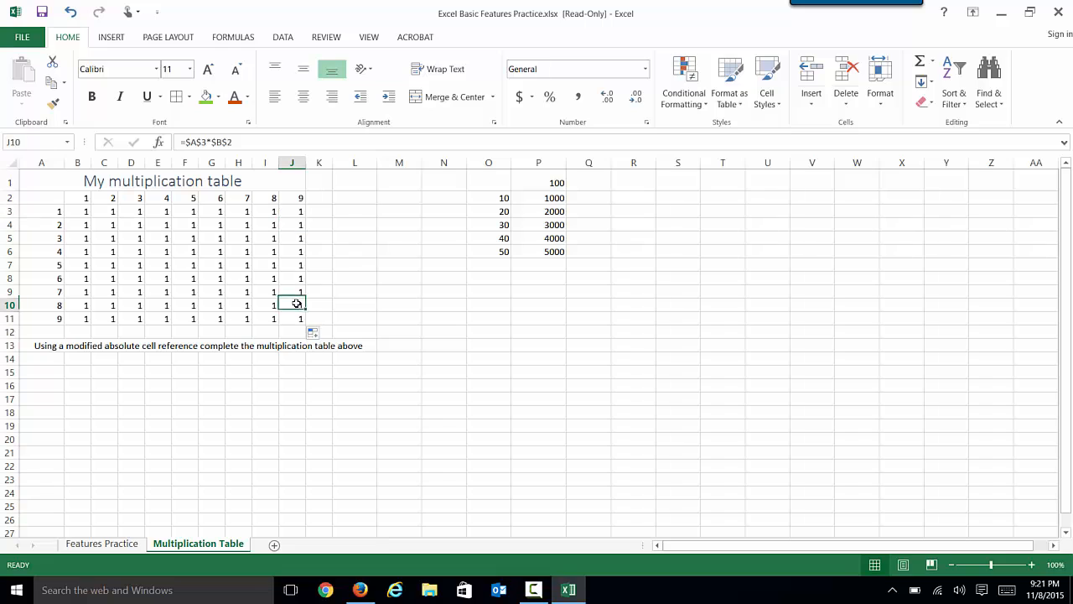
double_click(230, 277)
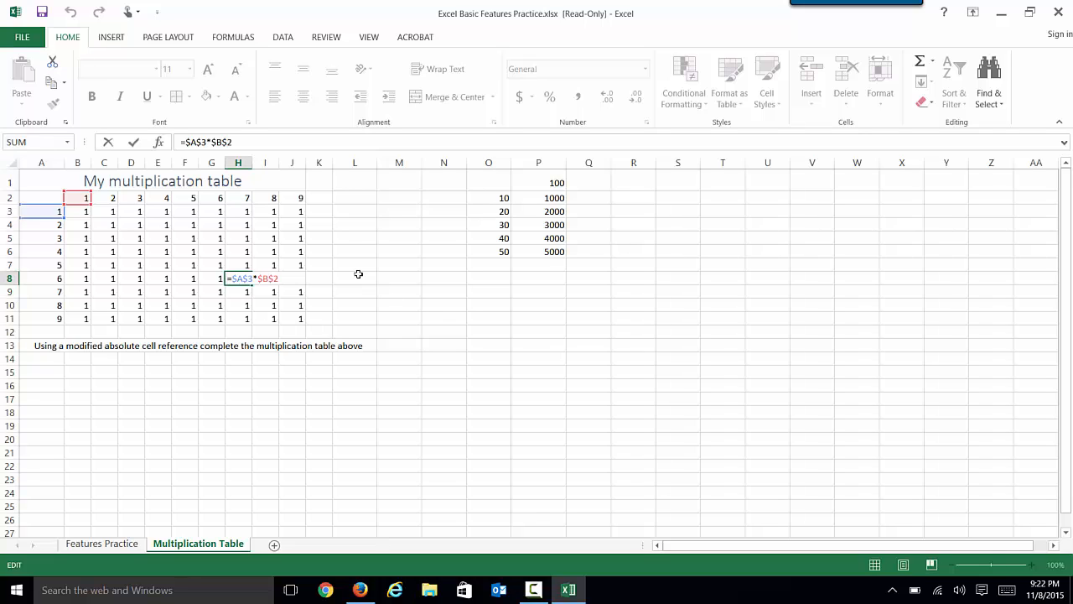
left_click(297, 222)
key("Delete")
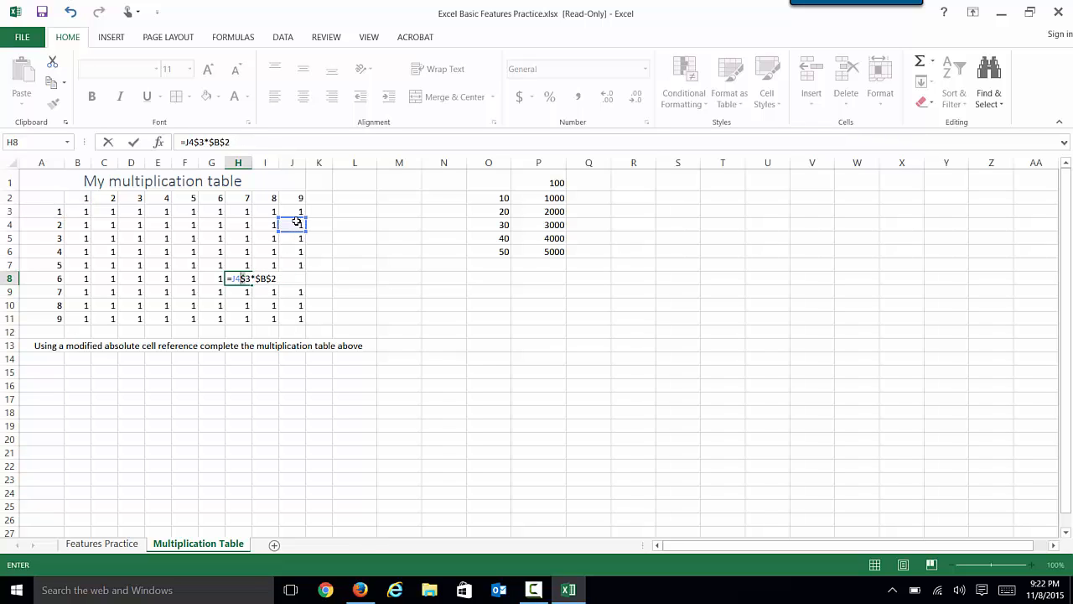
key("BackSpace")
key("Delete")
key("Delete")
key("Delete")
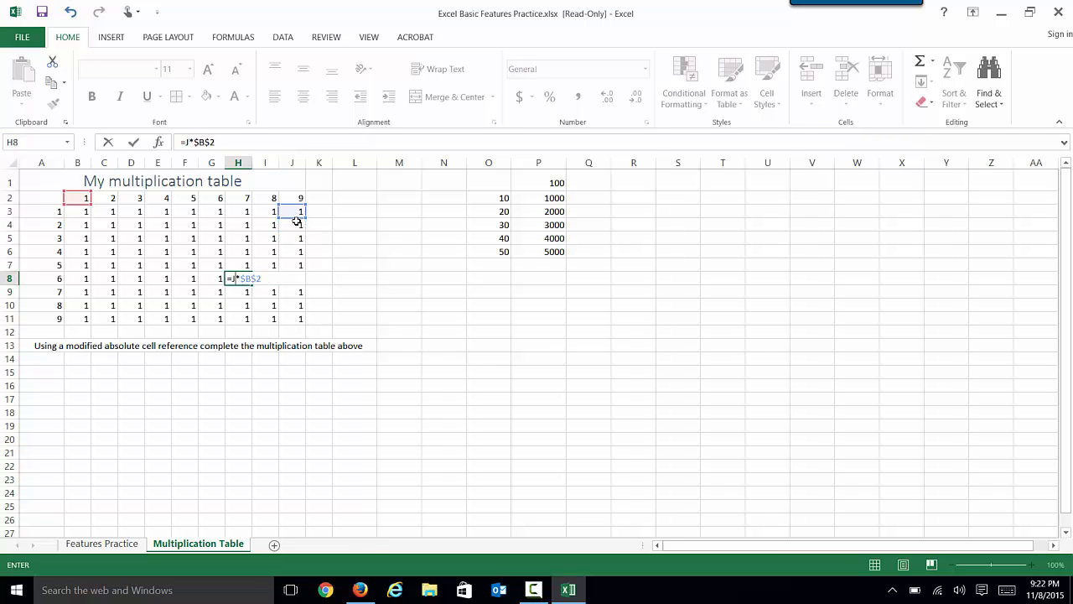
key("Delete")
key("Delete")
key("Delete")
key("Delete")
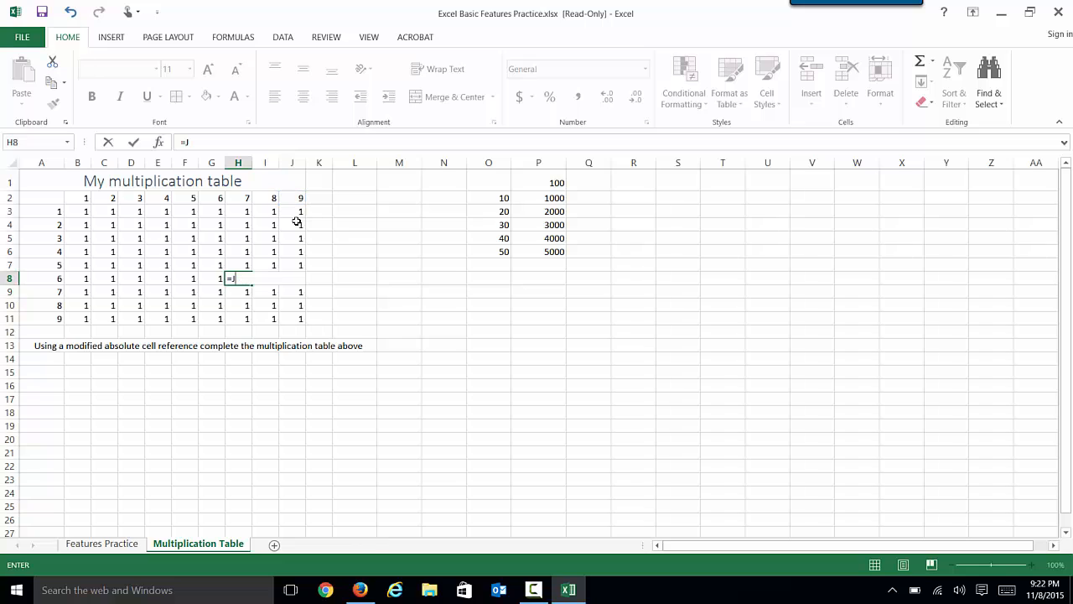
key("BackSpace")
key("BackSpace")
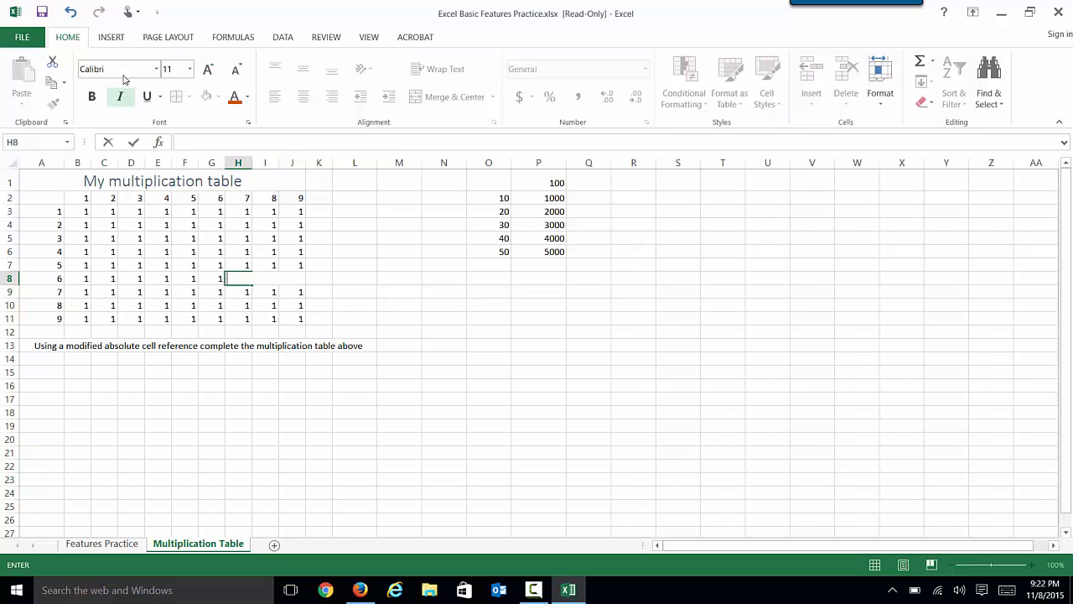
left_click(71, 12)
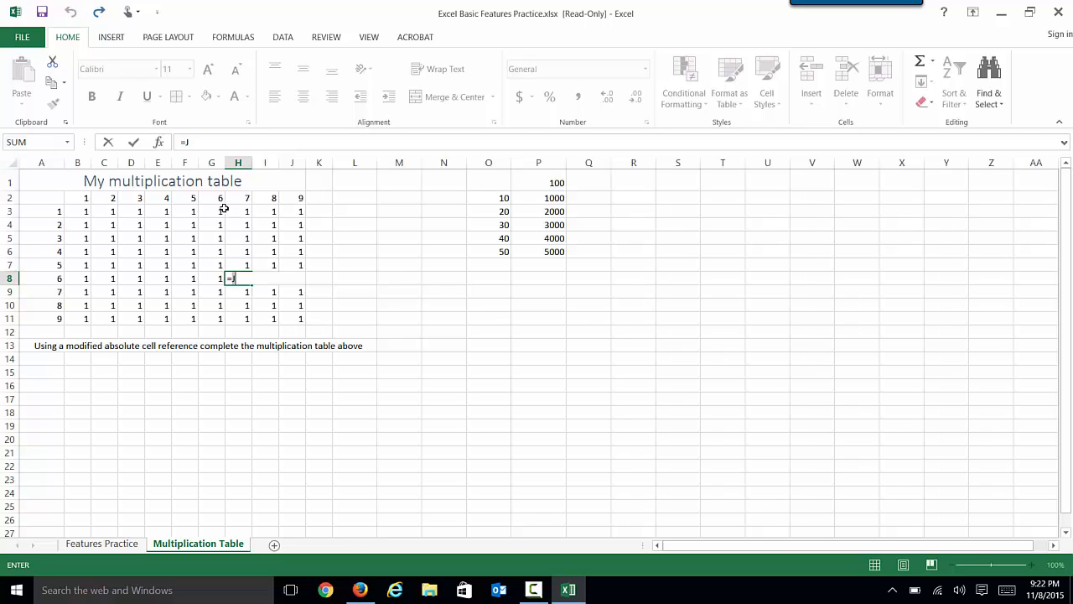
left_click(350, 299)
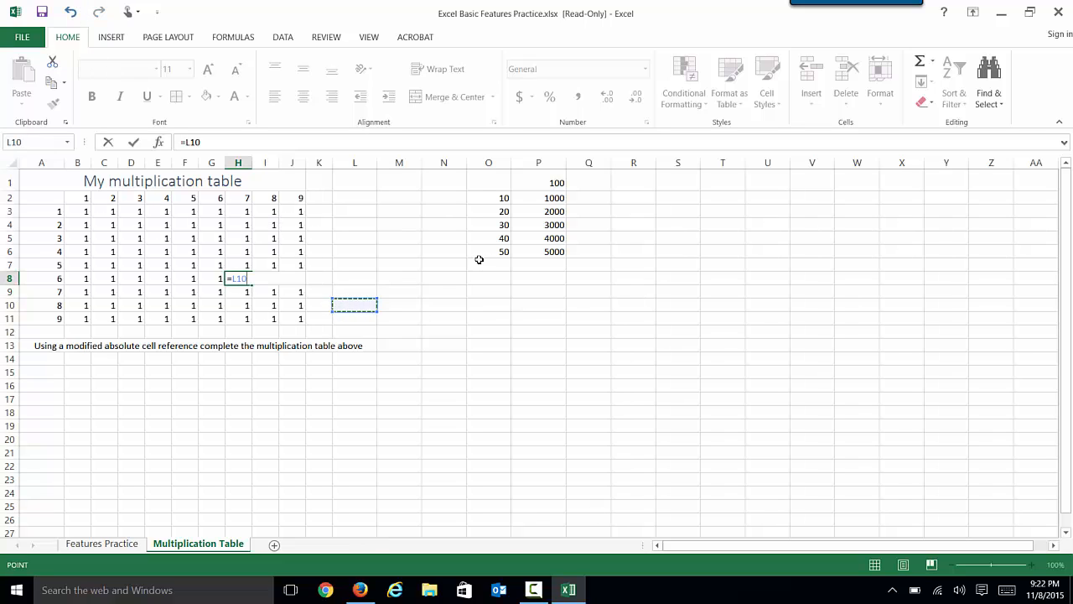
key("BackSpace")
key("BackSpace")
key("BackSpace")
key("BackSpace")
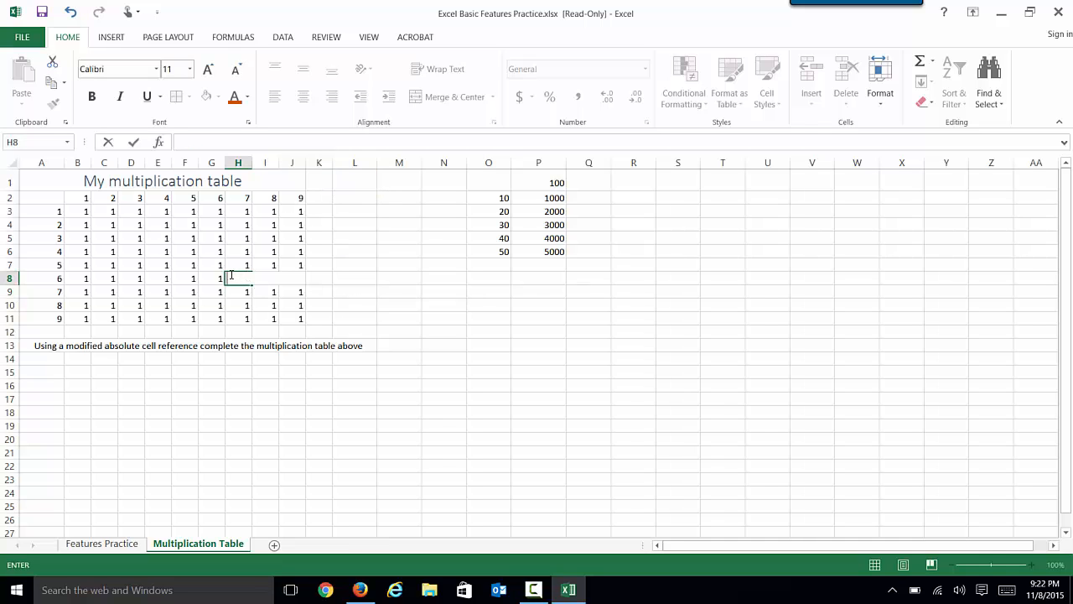
left_click(64, 182)
Step: Clear the contents of the multiplication table body, cells B3 through J11
left_click_drag(79, 212, 293, 314)
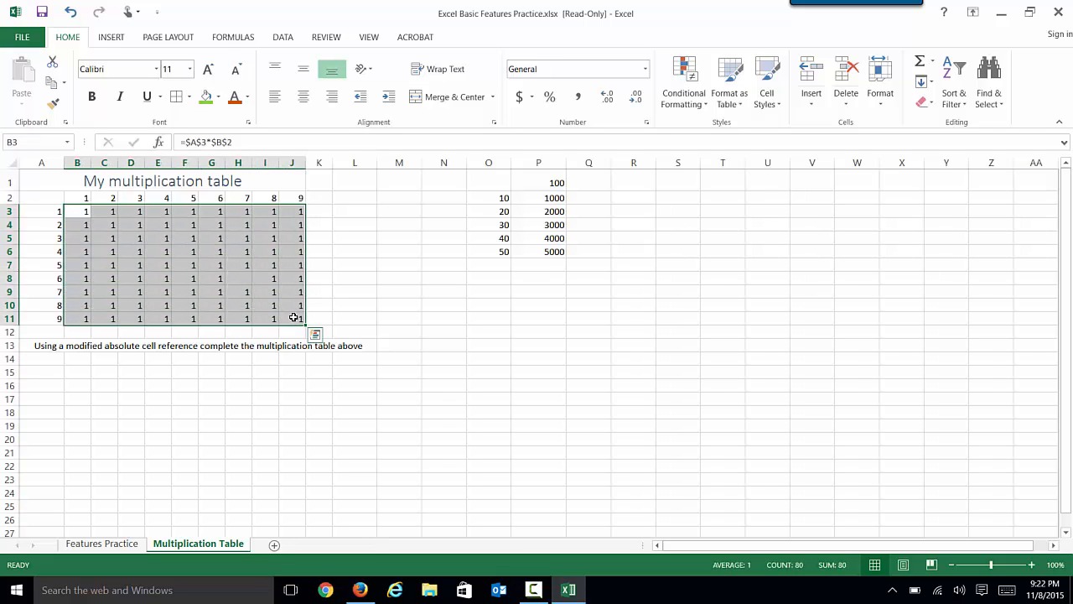
left_click(922, 103)
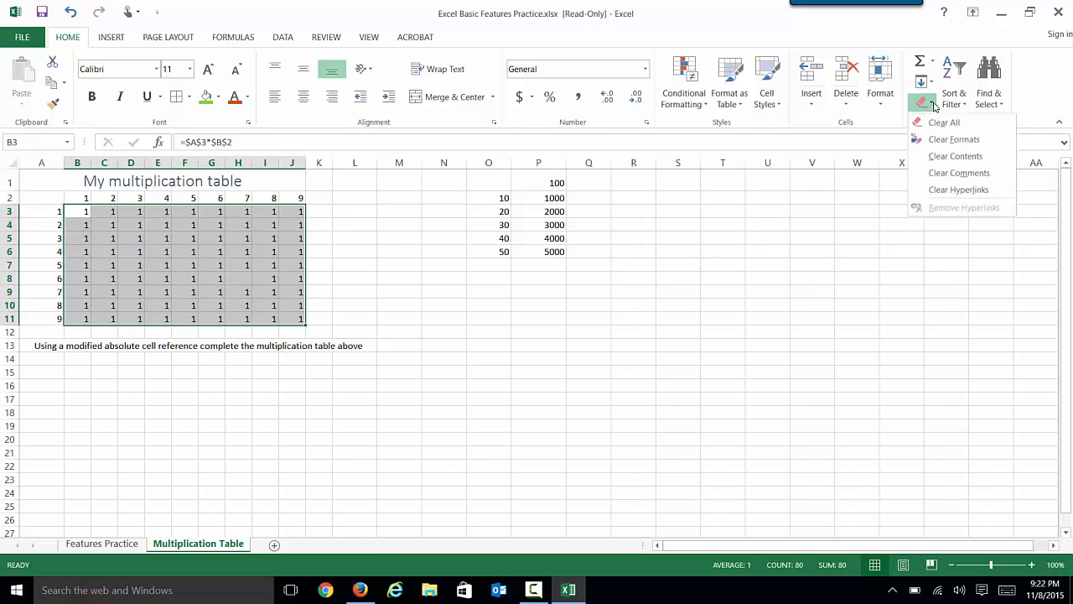
left_click(939, 159)
left_click(419, 391)
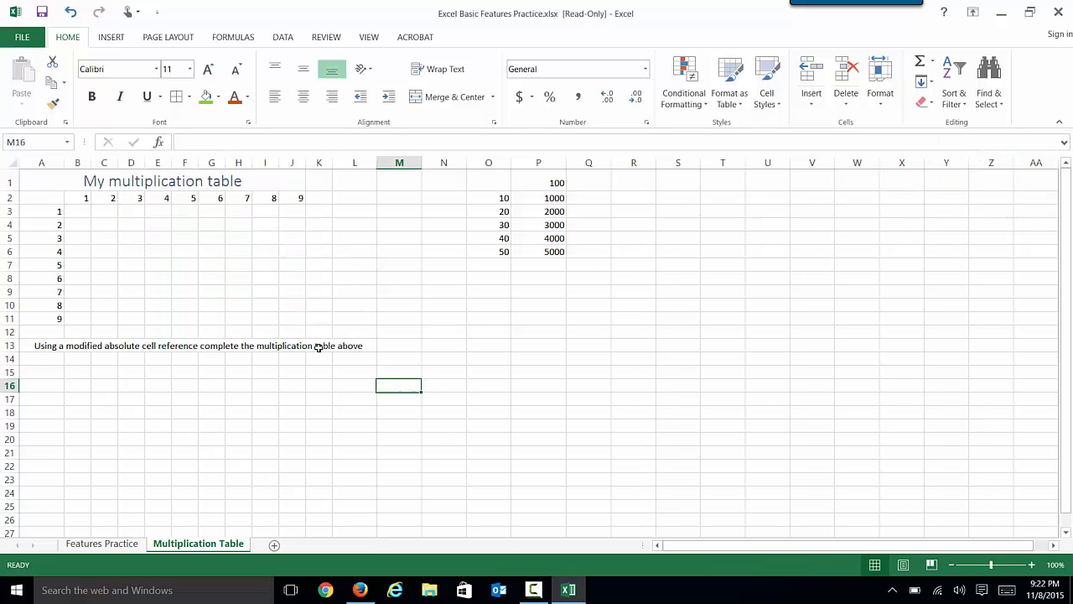
Step: Build the formula =A3*B2 in cell B3, multiplying the first row header by the first column header
left_click(77, 212)
type("=")
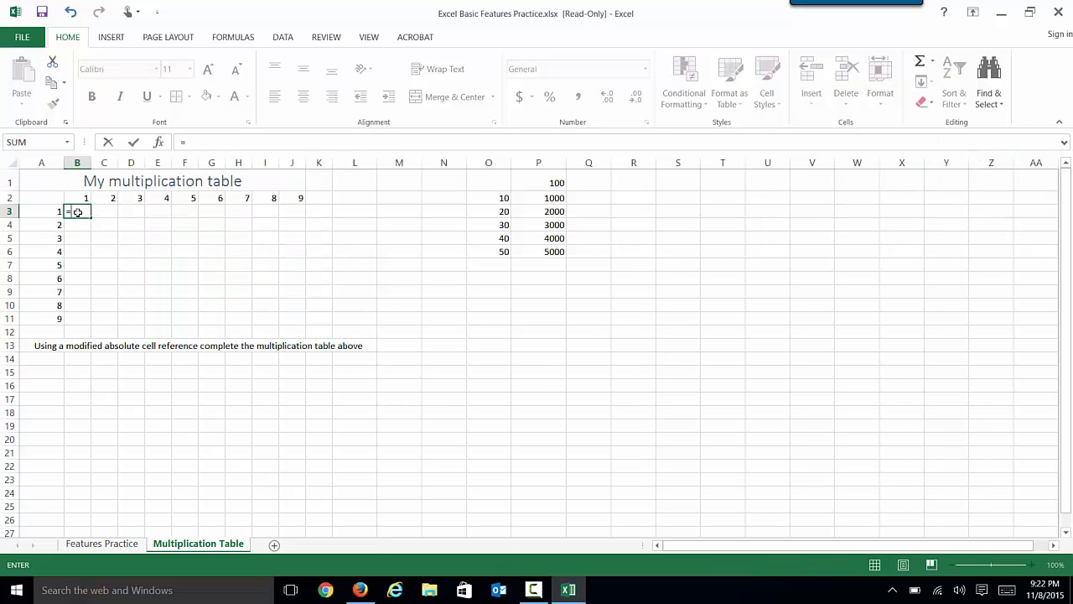
left_click(42, 211)
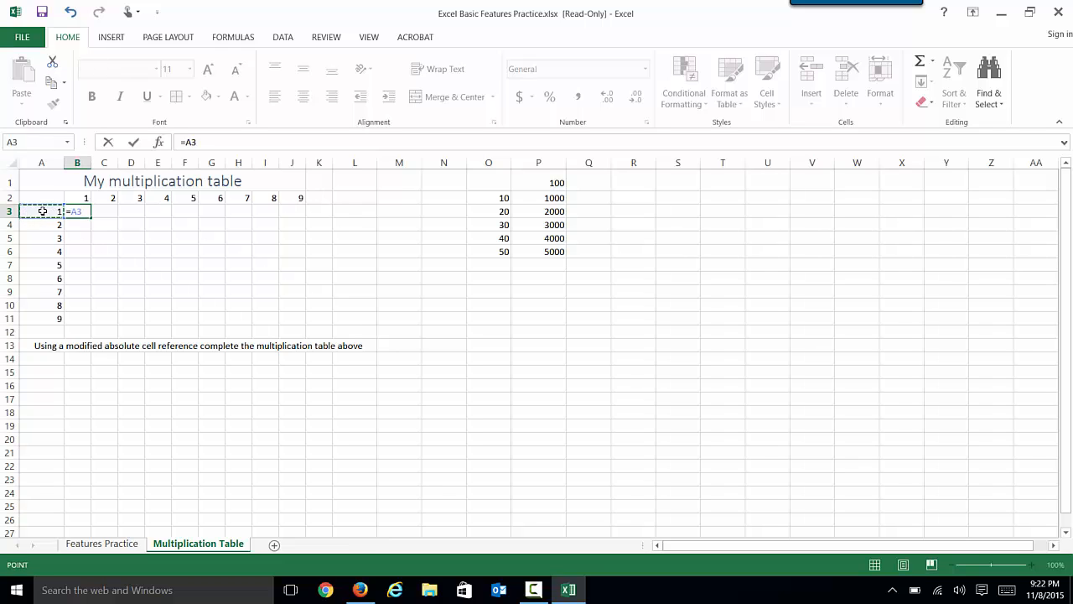
type("*")
left_click(84, 199)
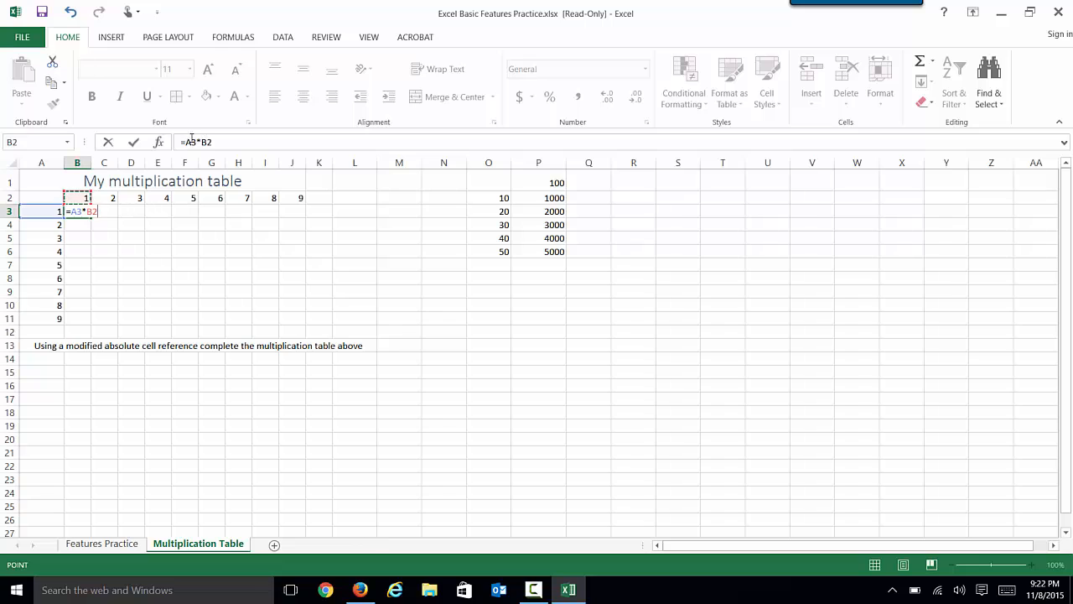
Step: Try the mixed references =A$3*$B2 in cell B3 and fill the formula across to D3
left_click_drag(197, 143, 186, 144)
key("F4")
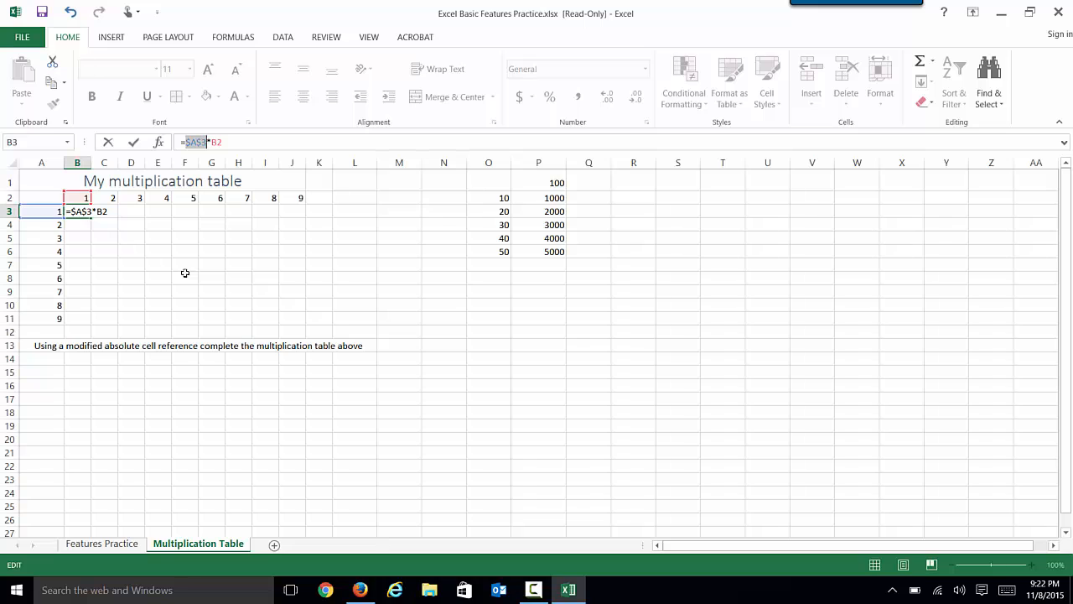
key("F4")
left_click(220, 140)
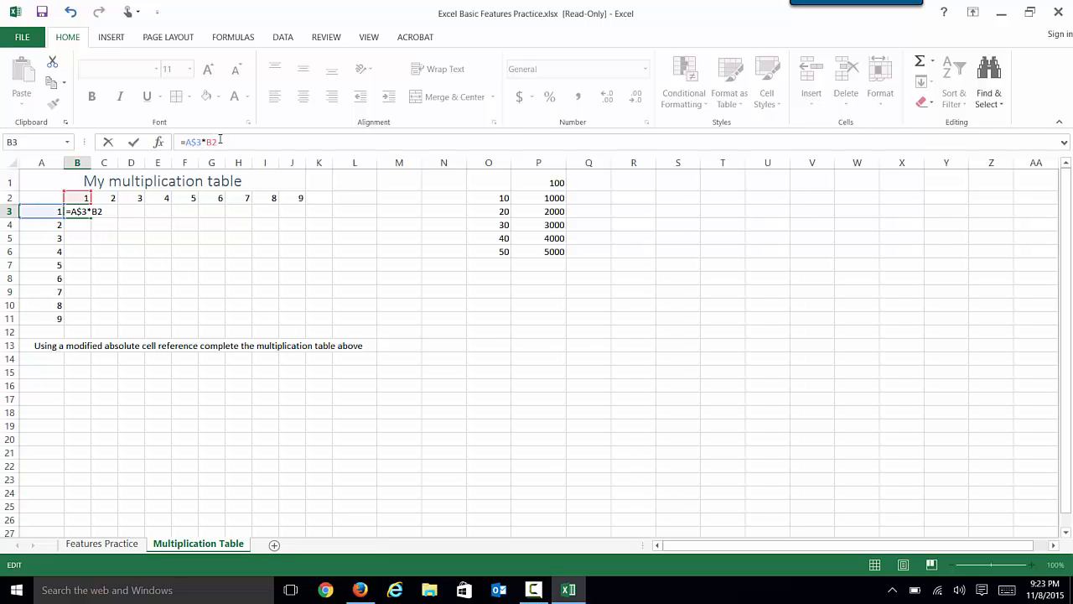
key("BackSpace")
key("BackSpace")
left_click(84, 198)
key("F4")
key("F4")
key("F4")
key("Return")
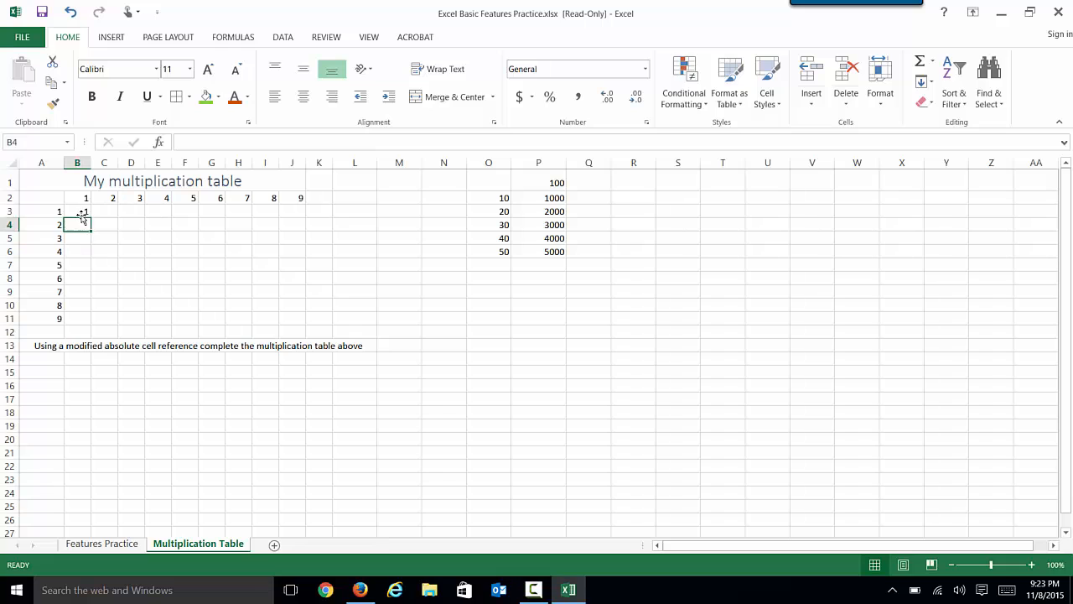
left_click(84, 212)
left_click_drag(91, 218, 142, 220)
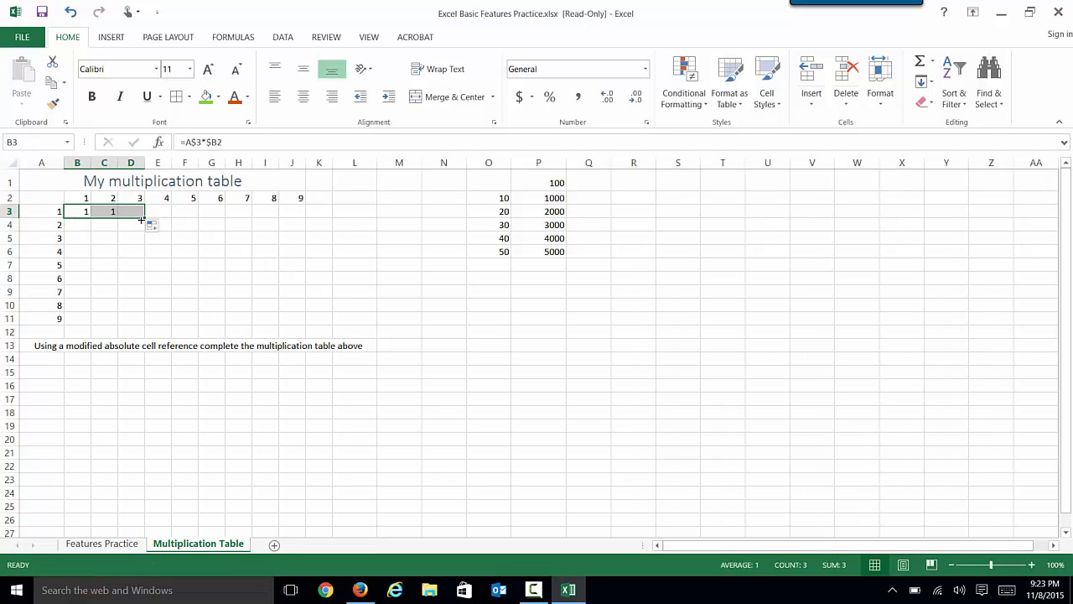
Step: Change cell B3's formula to =$A3*B$2, locking column A in the first reference and row 2 in the second
left_click(201, 142)
left_click_drag(201, 143, 186, 143)
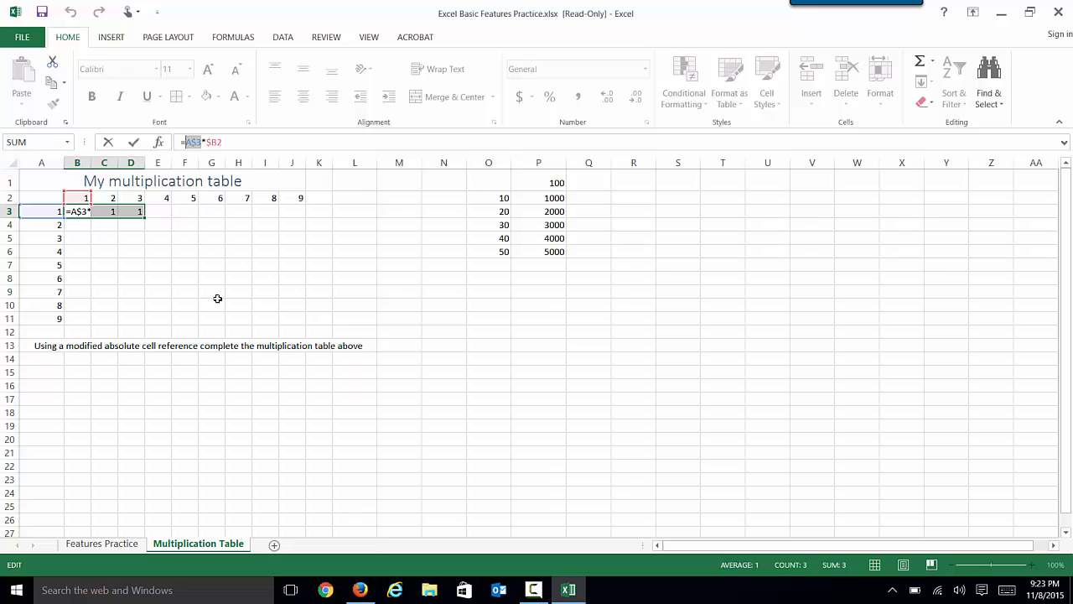
key("F4")
left_click_drag(221, 142, 213, 140)
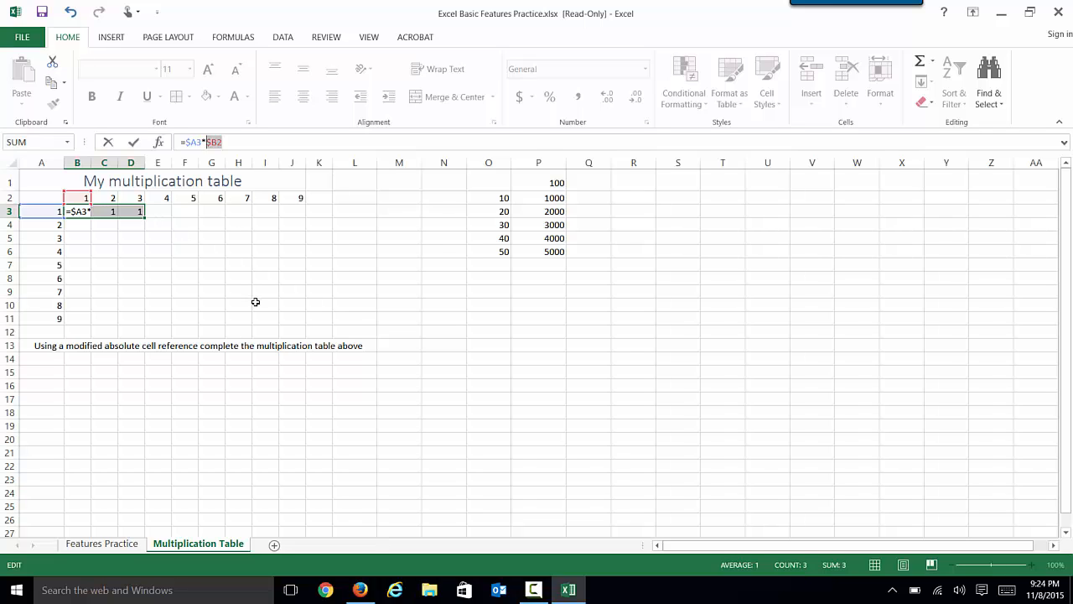
key("F4")
key("F4")
key("F4")
key("Return")
left_click(109, 243)
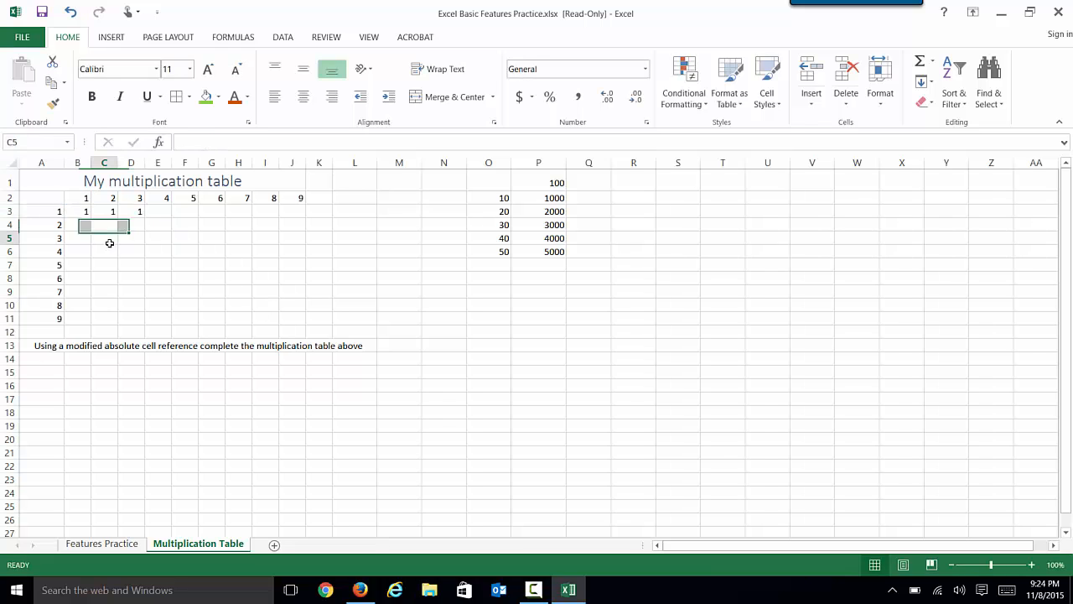
Step: Fill the B3 formula across to J3 and down through J11 to complete the multiplication table
left_click(82, 210)
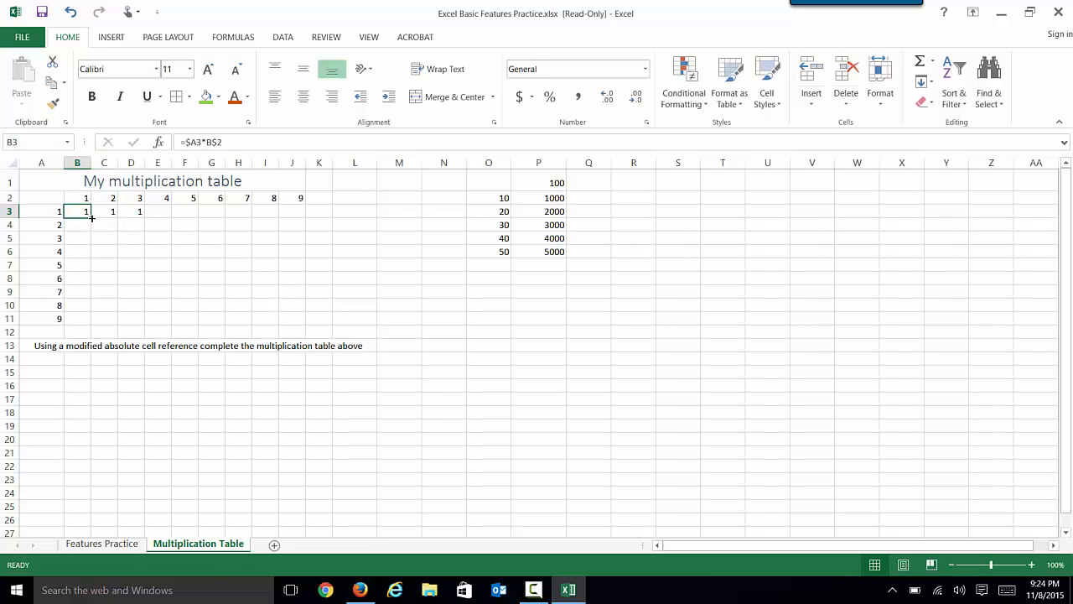
left_click_drag(92, 217, 306, 219)
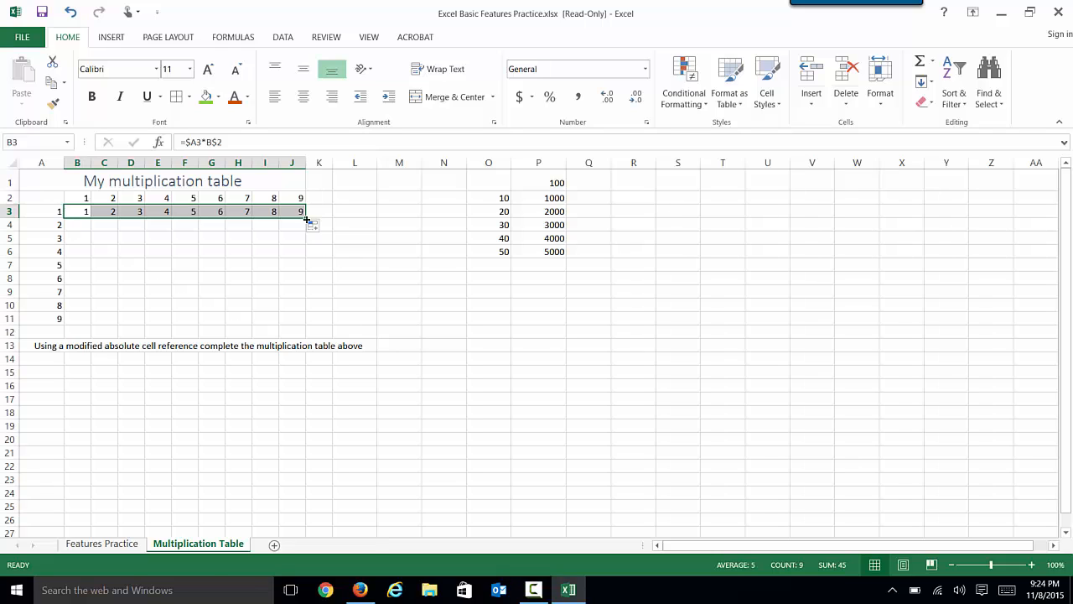
left_click_drag(307, 219, 307, 327)
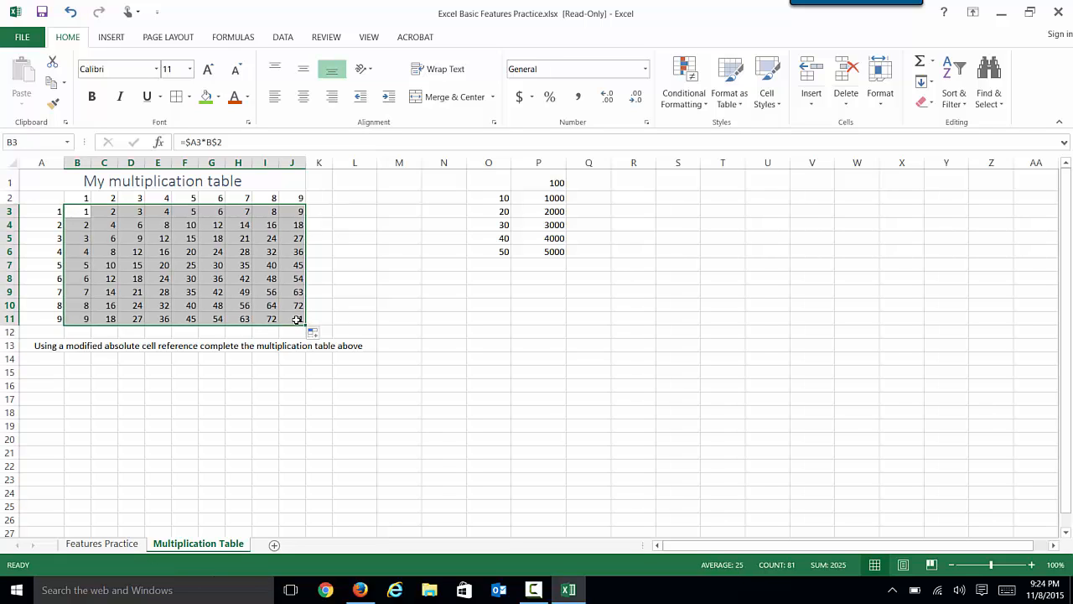
Step: Check the mixed-reference formula in J11, and compare it with the absolute-reference formula in P2 and its multiplier in P1
left_click(297, 318)
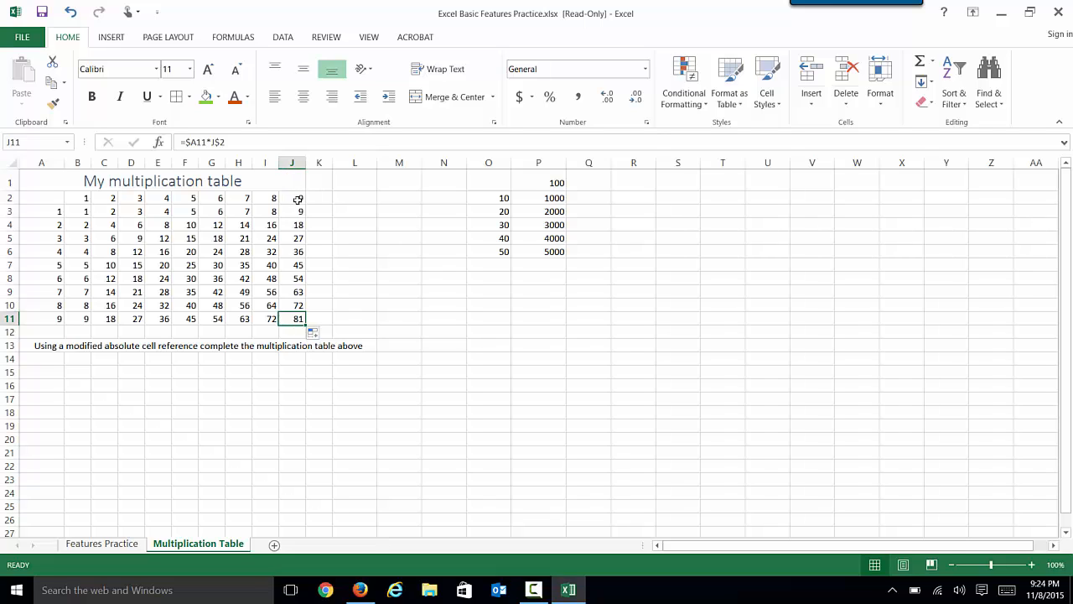
double_click(356, 267)
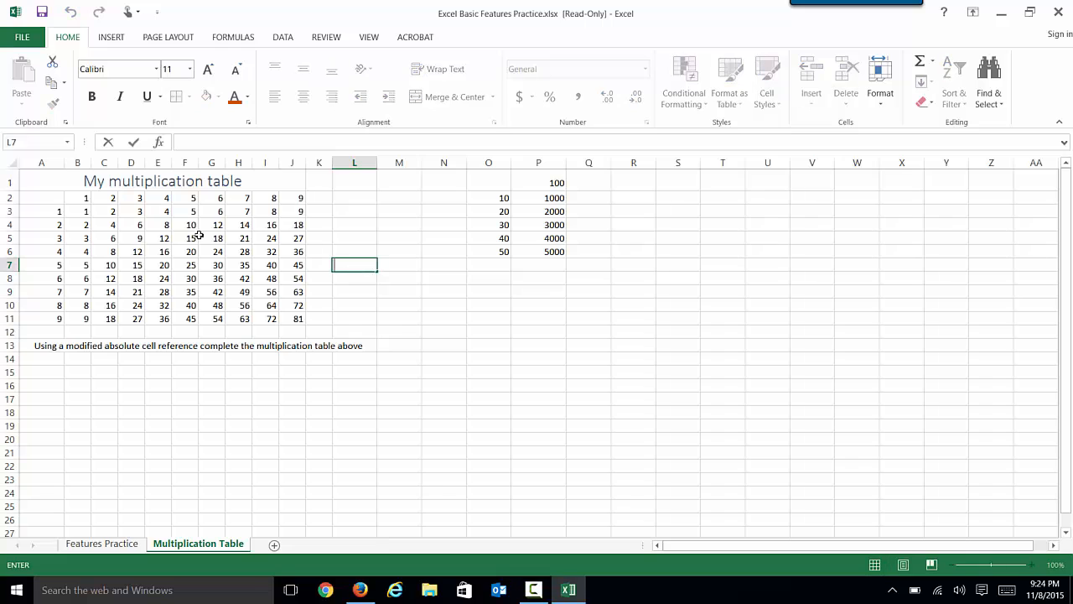
left_click(547, 178)
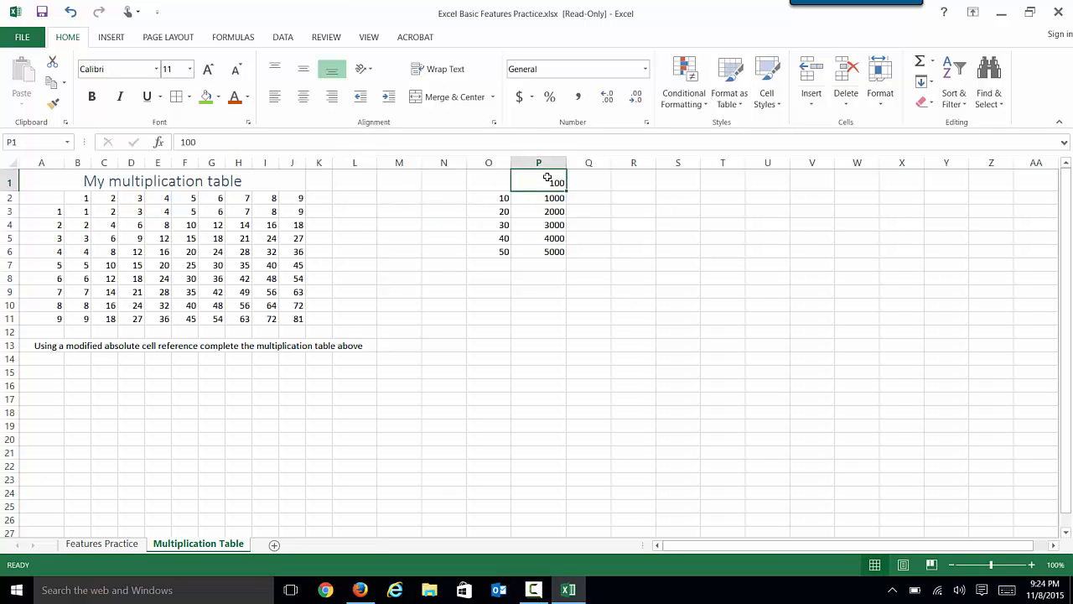
left_click(549, 198)
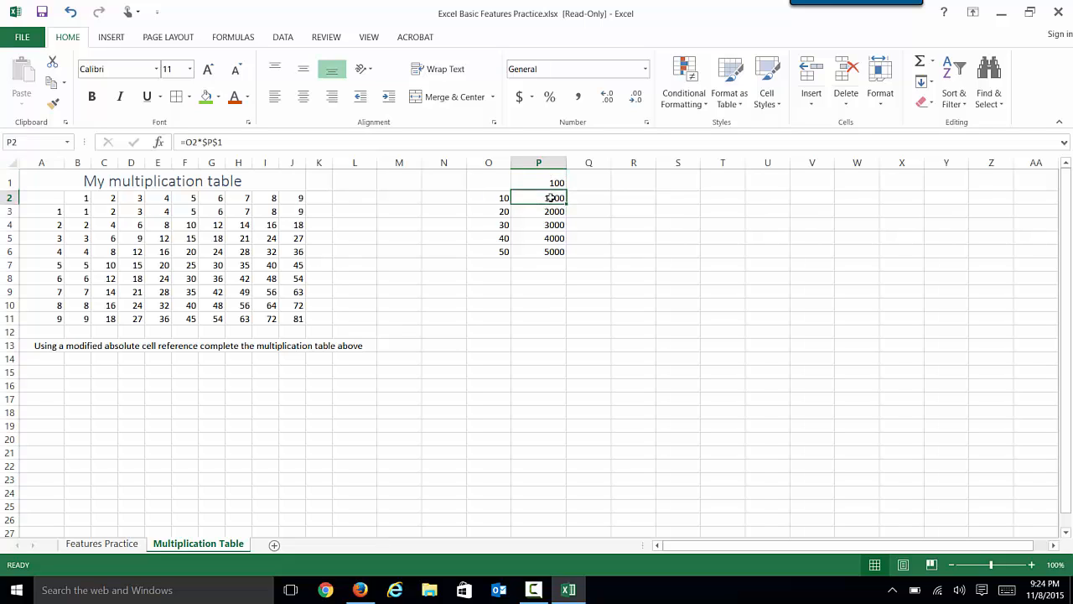
left_click(545, 182)
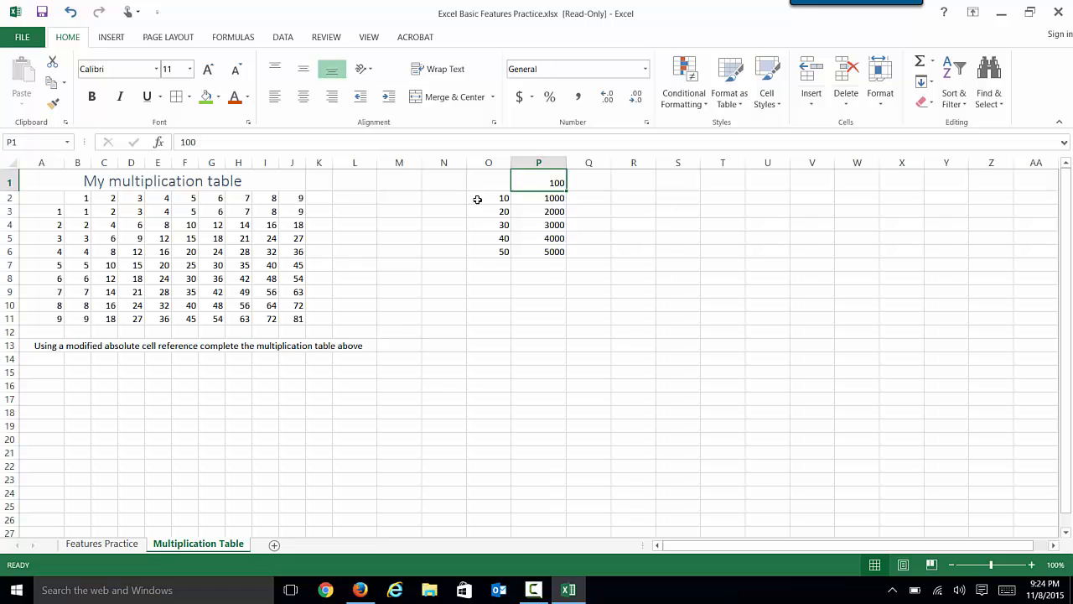
left_click(549, 197)
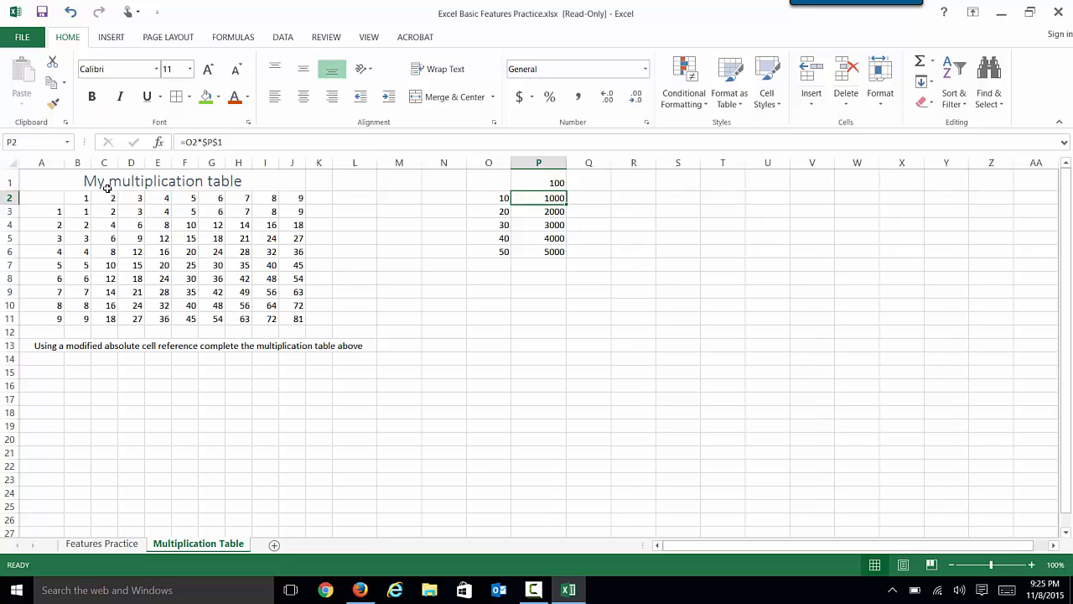
Step: Test the table with new header values by setting B2 to 11, A3 to 11 and A4 to 12
left_click(82, 197)
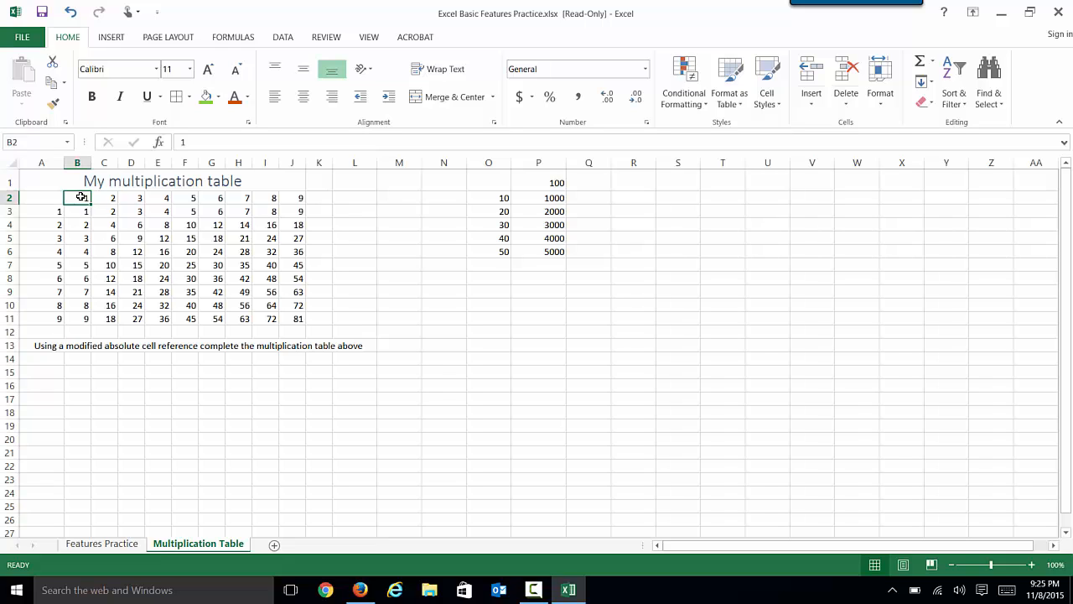
type("11")
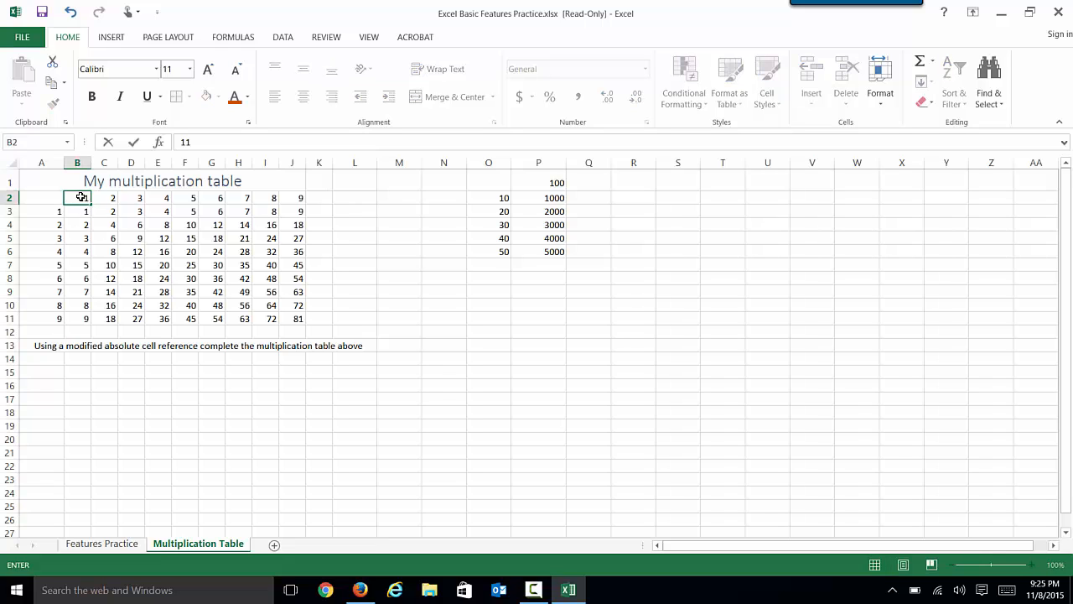
key("Return")
left_click(48, 212)
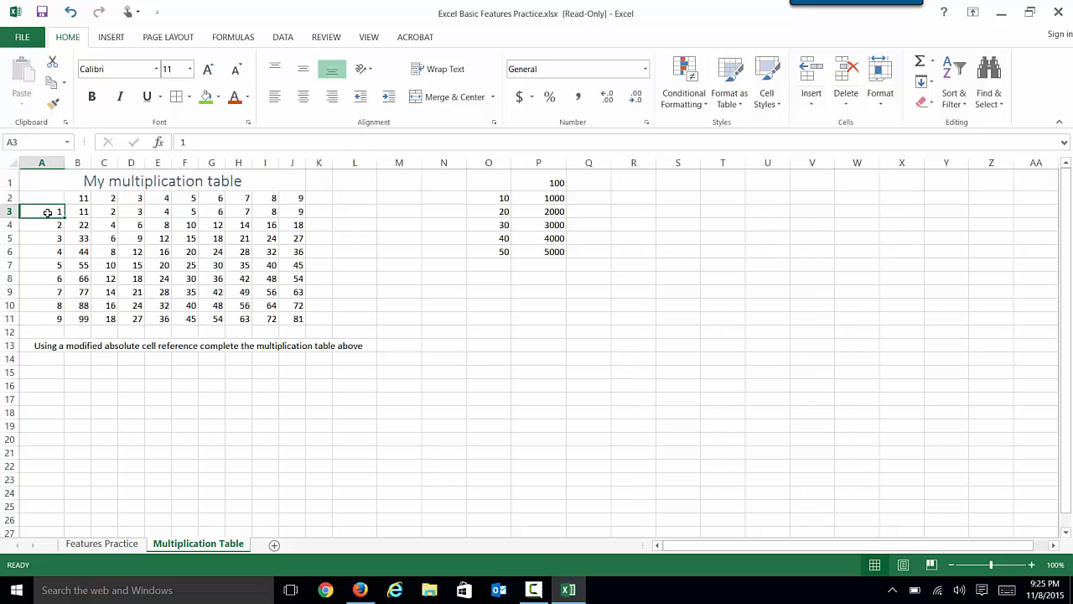
type("11")
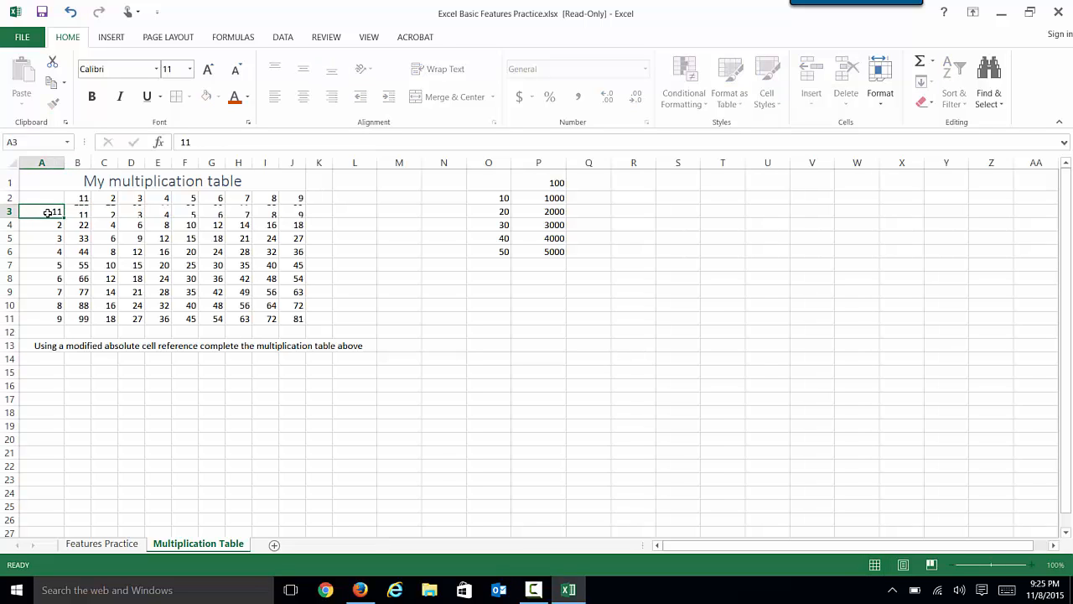
key("Return")
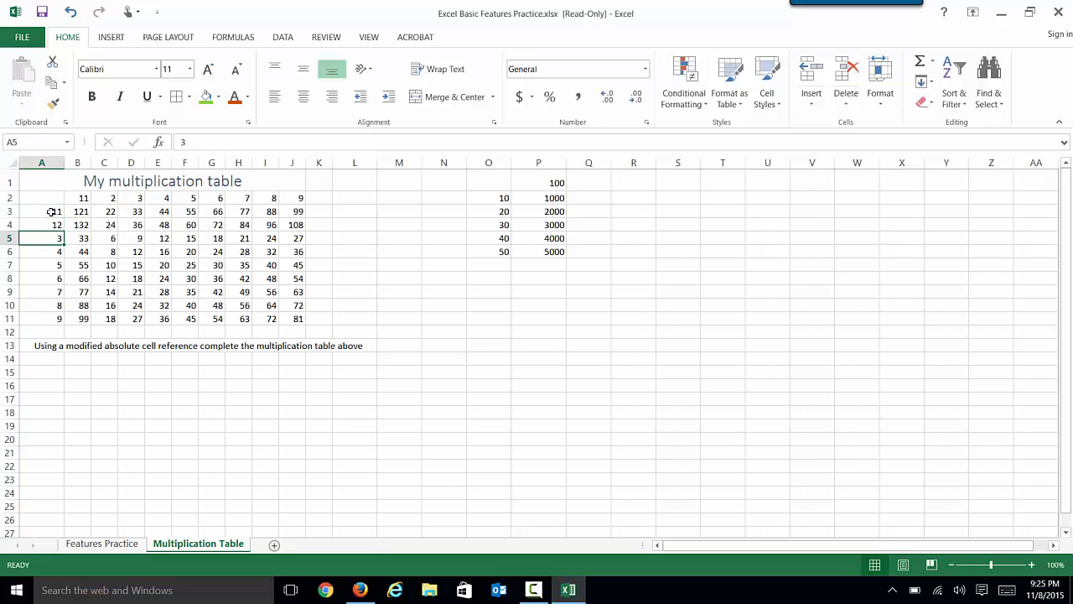
Step: Extend the column A header series from A3:A4 down to A11, then set C2 to 12 and extend the row 2 series across to J2
left_click_drag(50, 211, 60, 325)
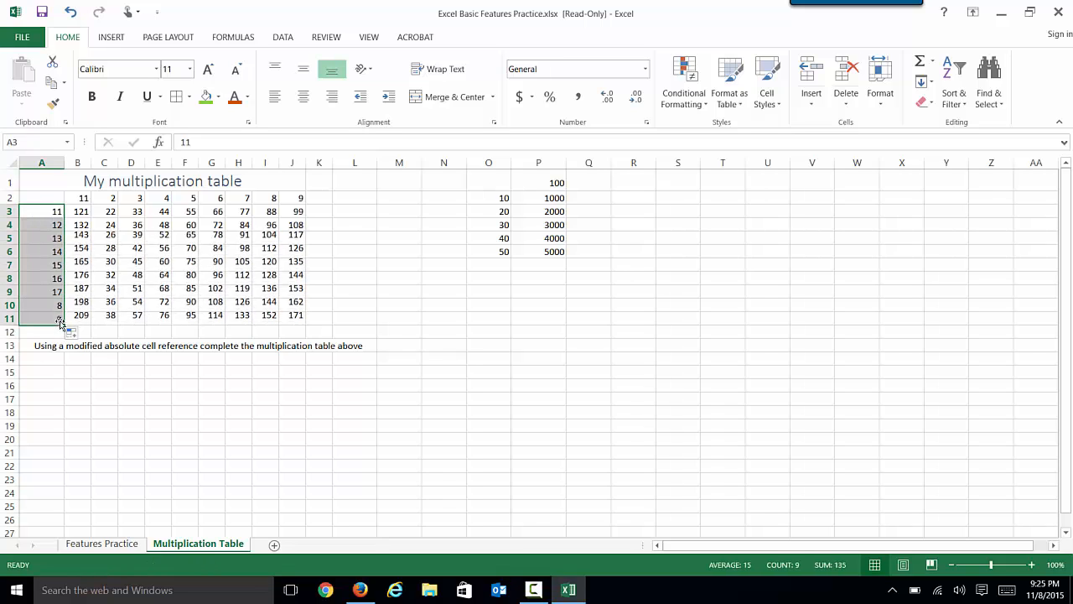
left_click(84, 199)
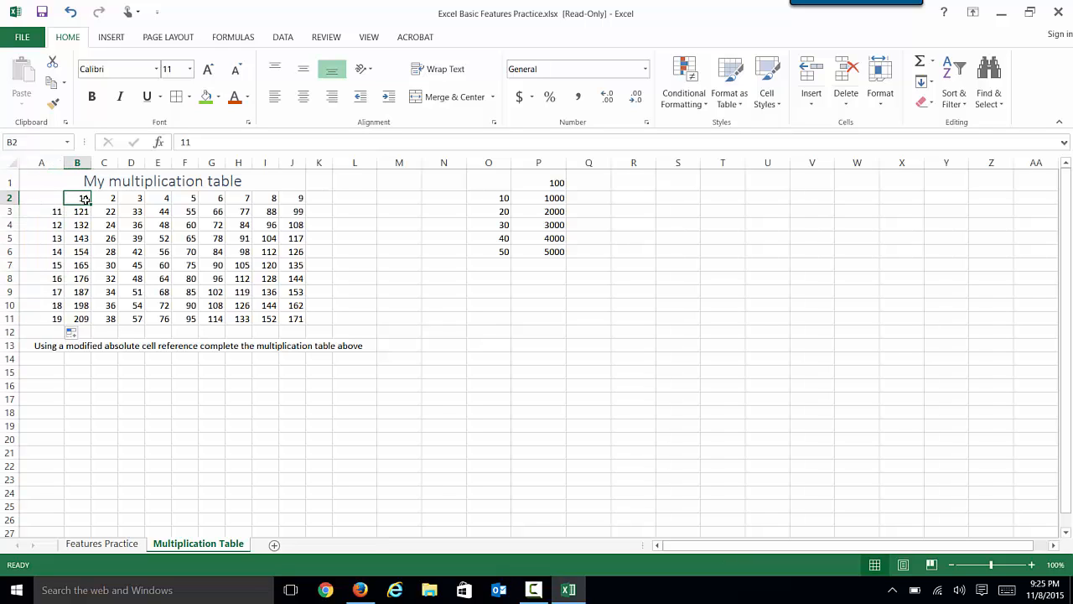
left_click(105, 200)
type("12")
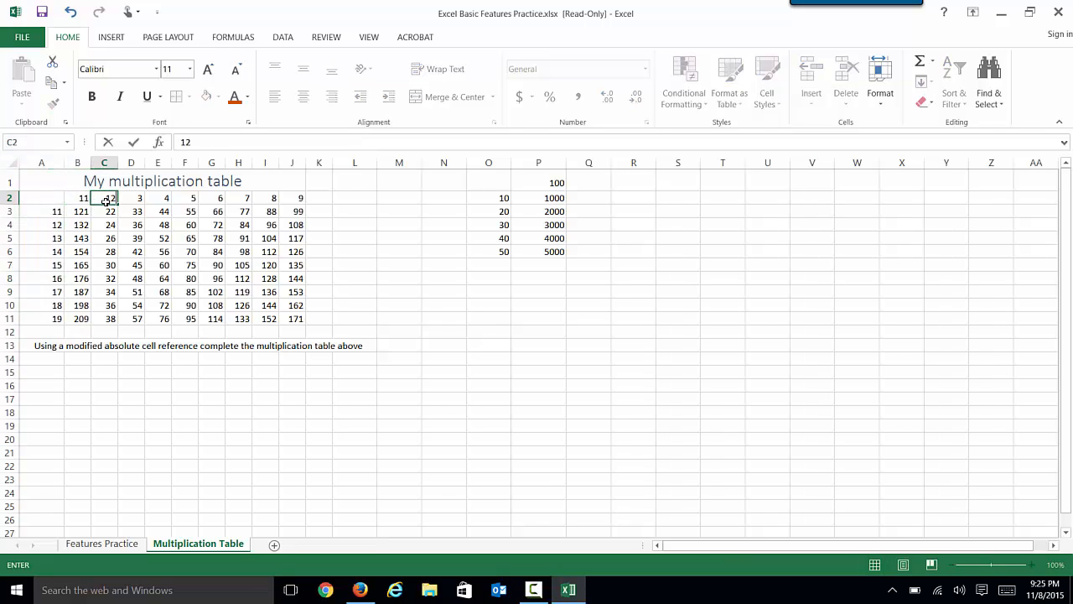
key("Return")
left_click_drag(78, 199, 305, 203)
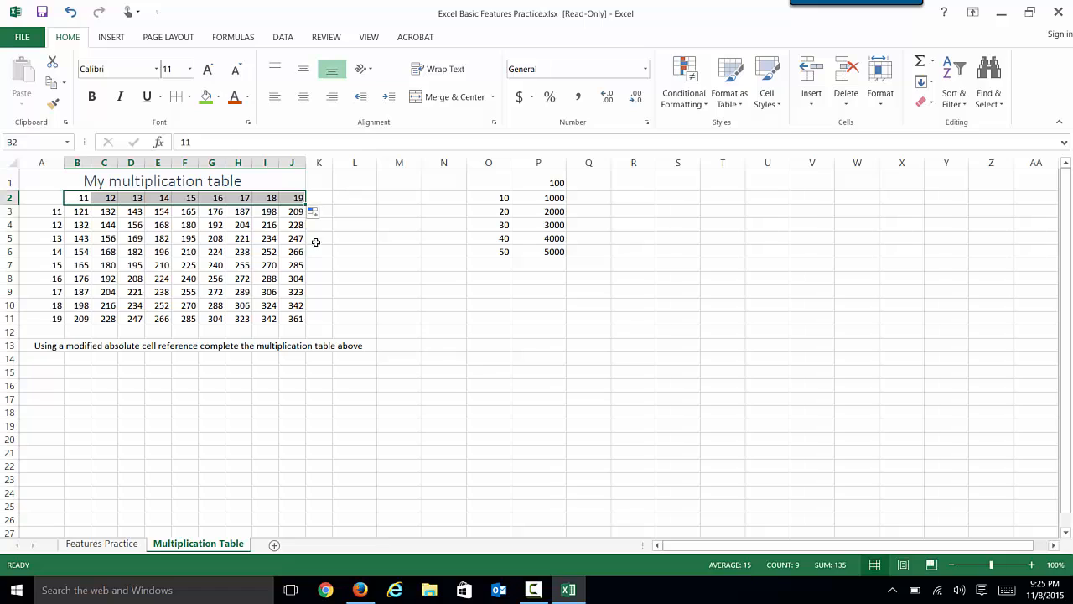
left_click(323, 278)
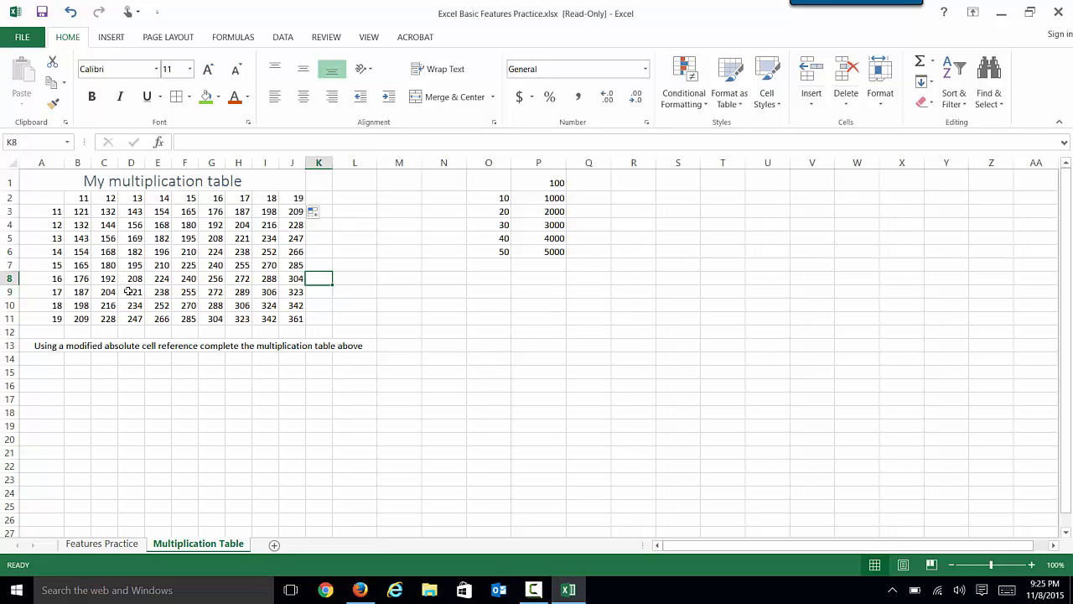
left_click(539, 590)
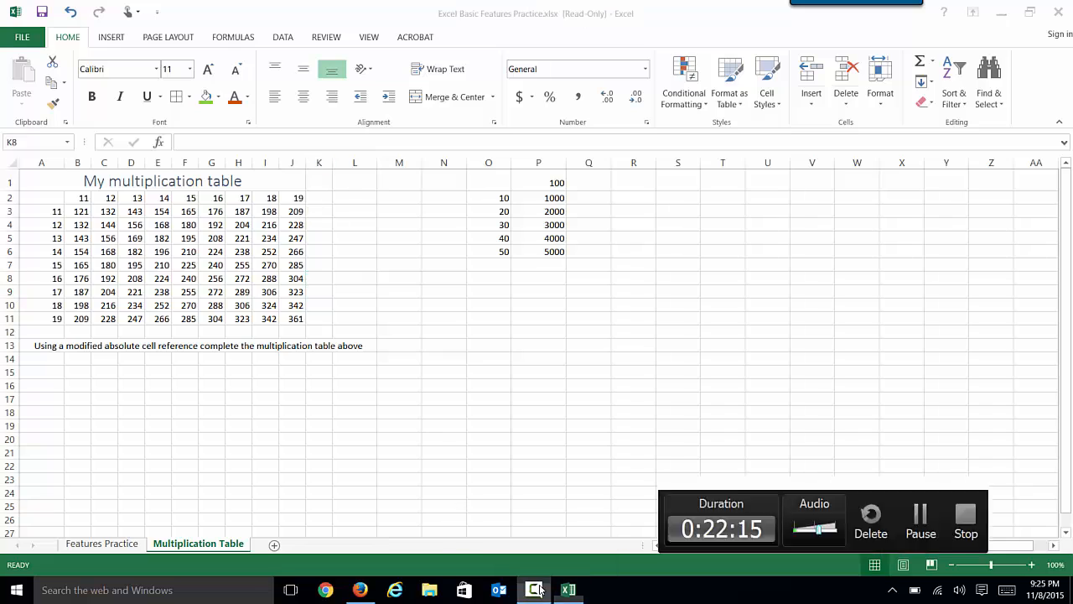